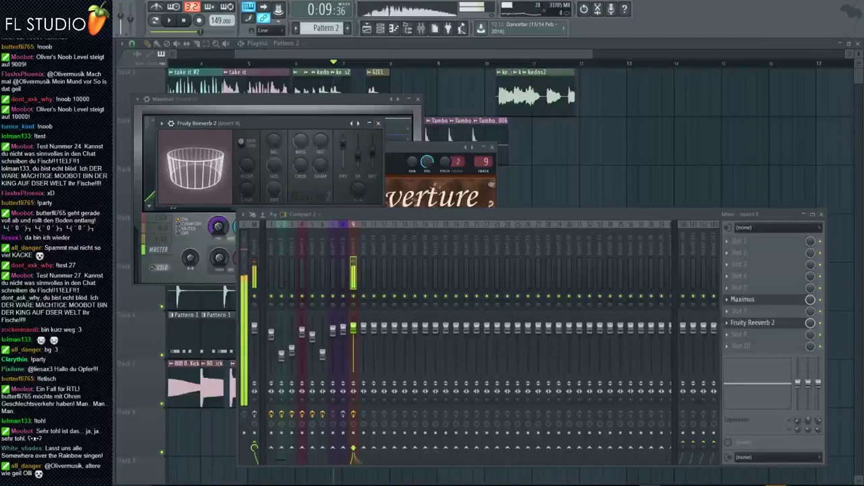
Close the open plug-in and mixer windows and set the playlist's loop range from bar 6 to bar 10
key(F12)
scroll(348, 62, up, 3)
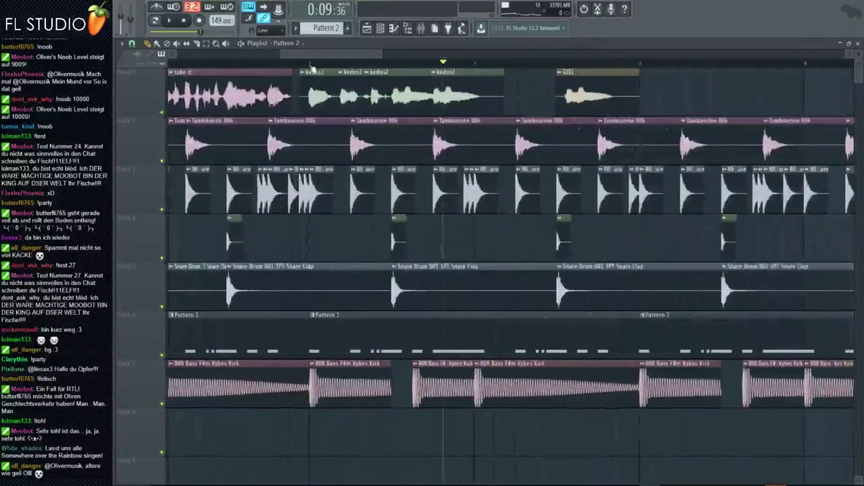
scroll(357, 68, down, 2)
drag(361, 68, 537, 63)
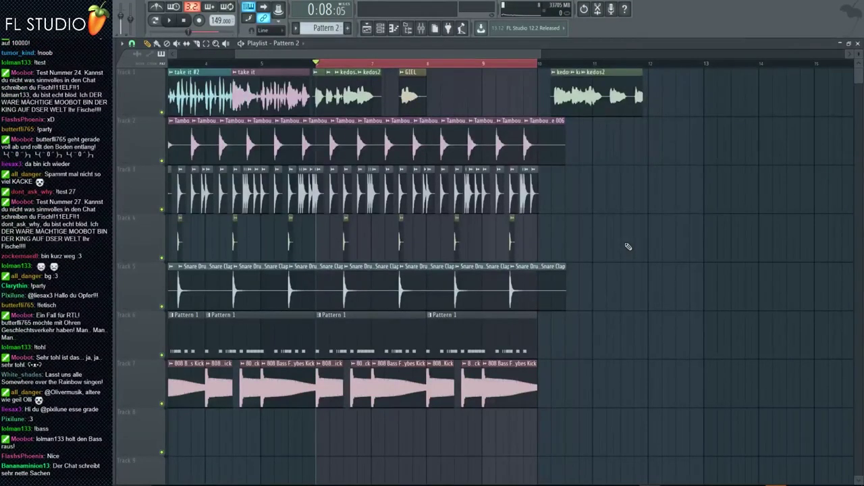
key(space)
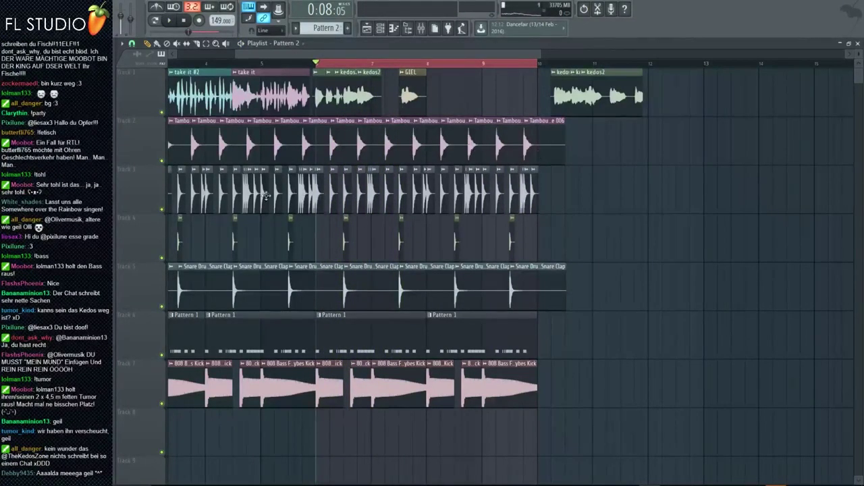
Play the loop from bar 6 and open the Fruity parametric EQ 2 on mixer insert 8
scroll(266, 196, up, 5)
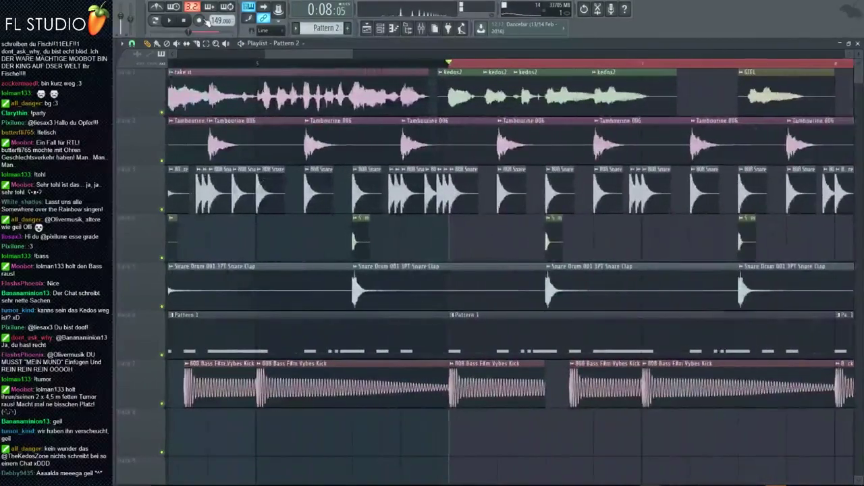
key(space)
key(F9)
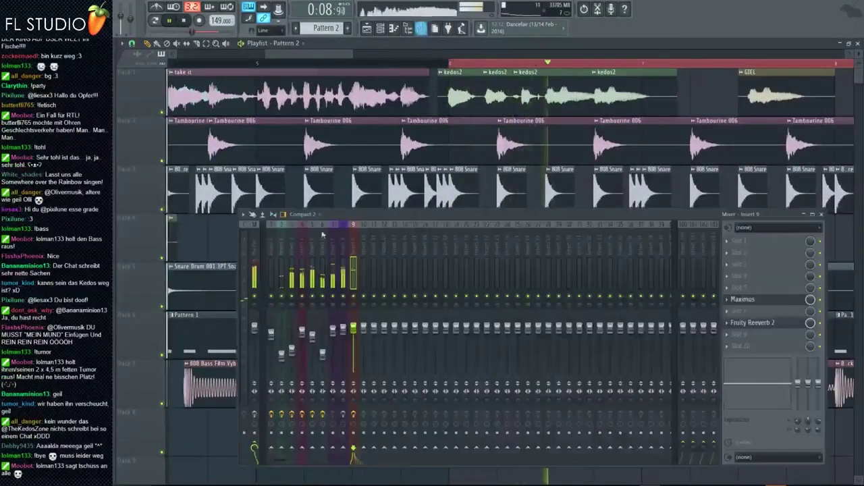
click(341, 292)
click(764, 264)
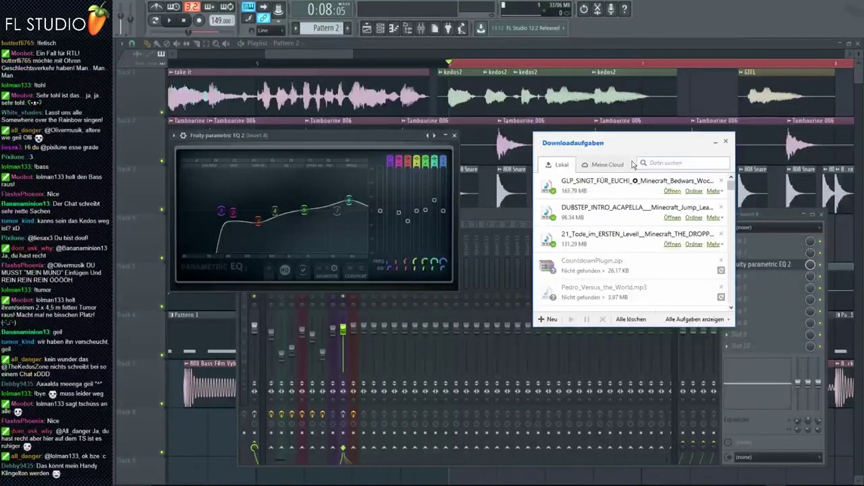
Dismiss the download window, move the EQ window clear of the mixer tracks and audition the loop
click(713, 142)
drag(344, 139, 514, 117)
key(space)
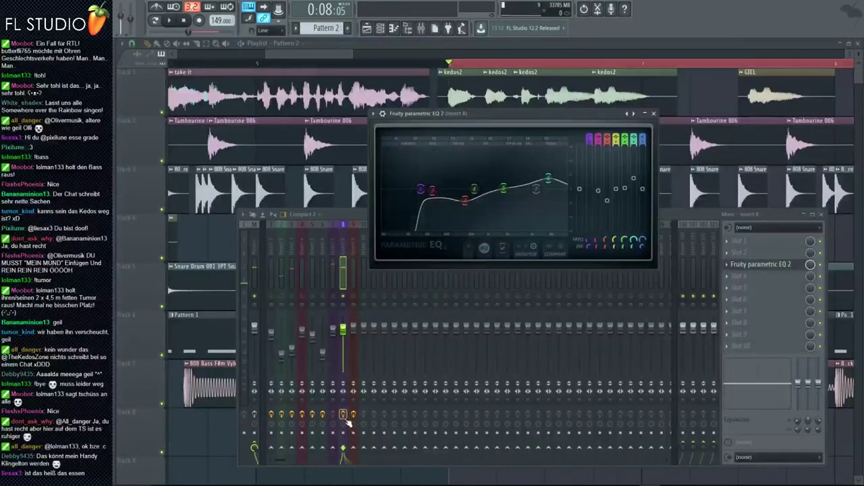
key(space)
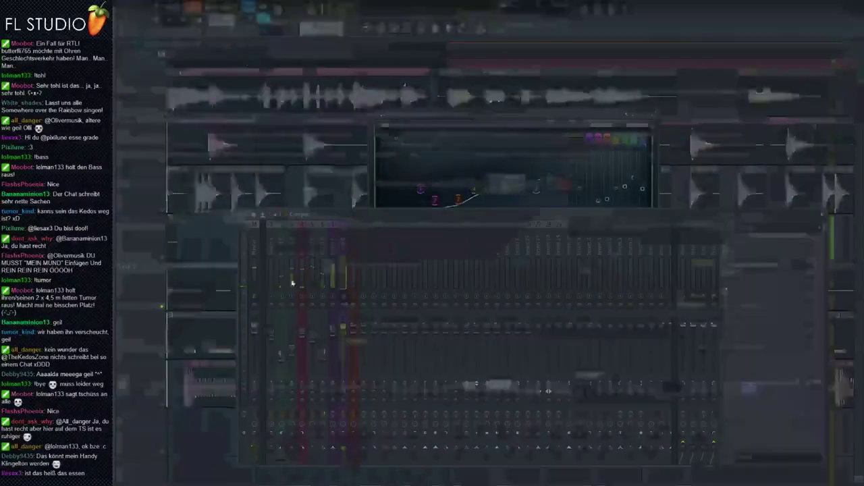
click(491, 202)
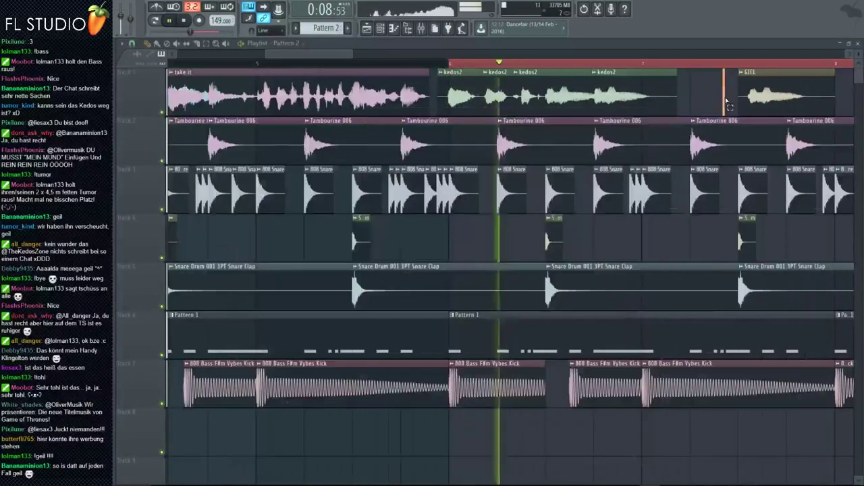
Route the GIEL audio clip's channel to mixer track 8
click(409, 28)
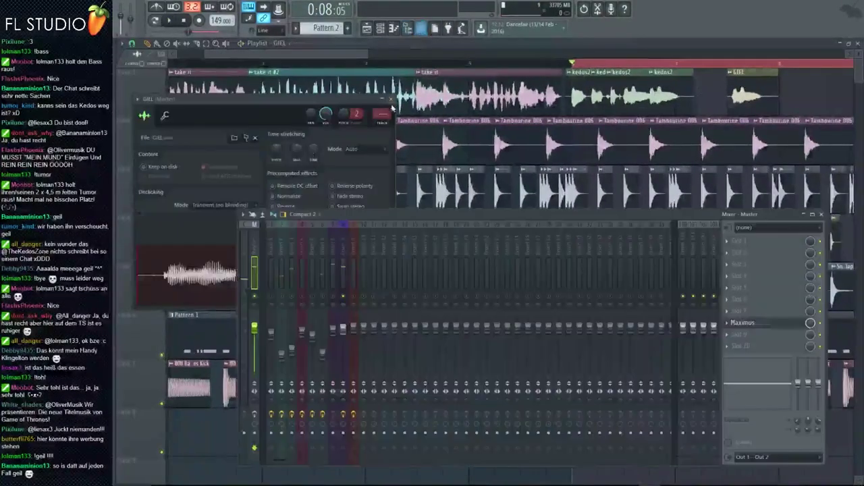
click(386, 112)
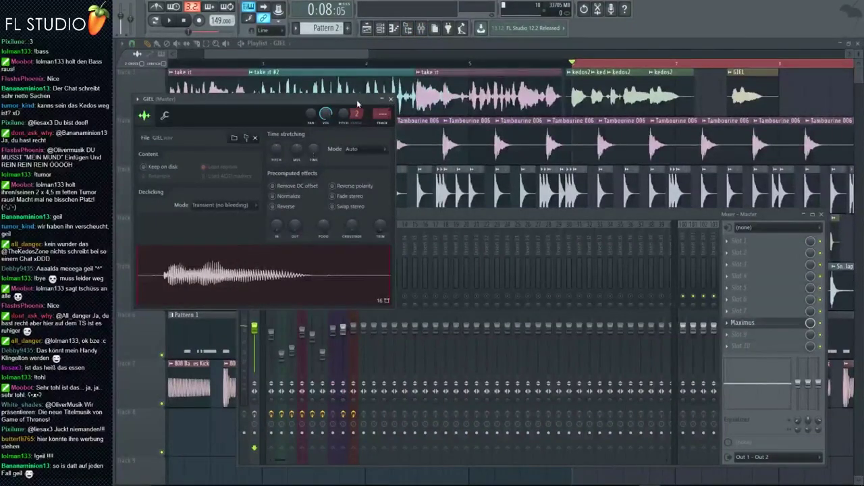
drag(358, 103, 247, 97)
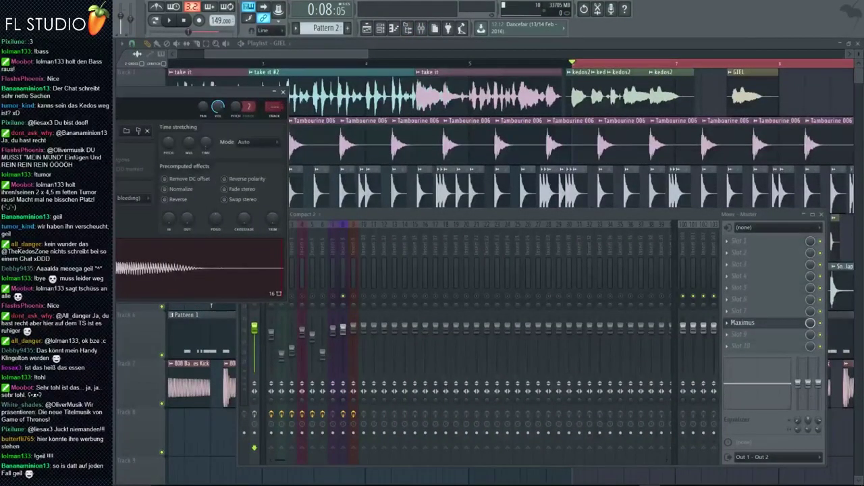
key(F12)
Move the GIEL clip on Track 1 earlier so it starts with the quick snare hits just before bar 7
scroll(545, 63, up, 4)
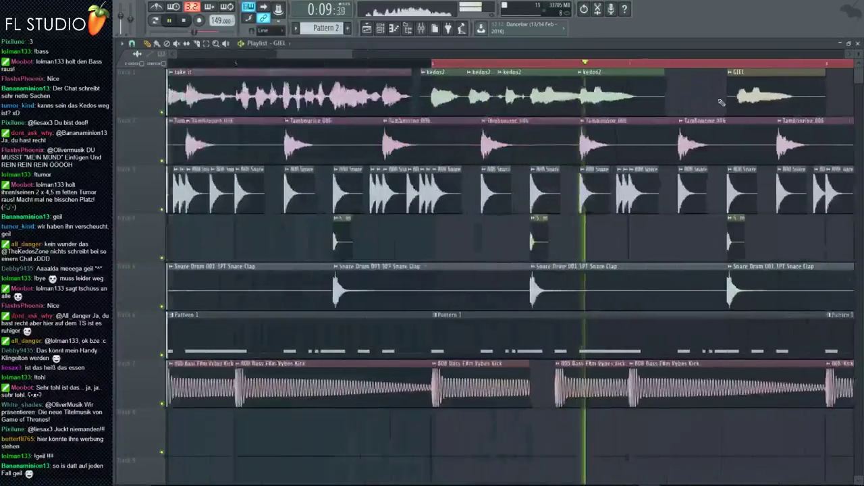
scroll(546, 63, up, 2)
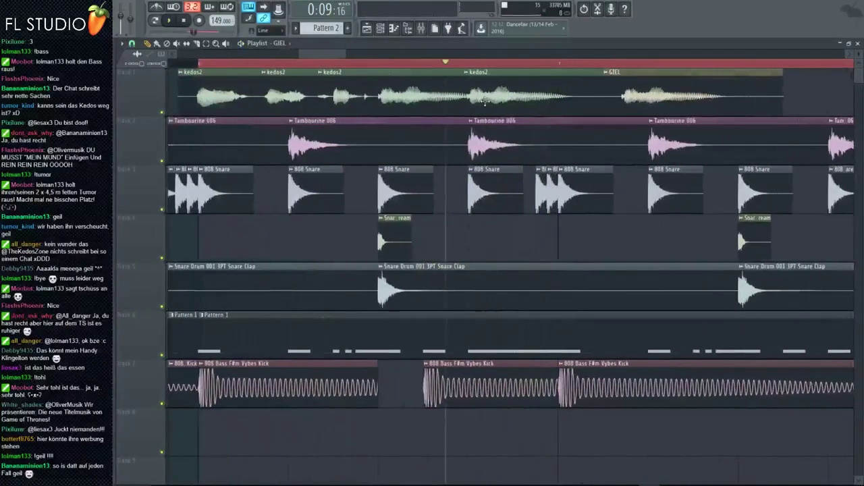
key(space)
drag(677, 91, 617, 93)
scroll(594, 106, up, 3)
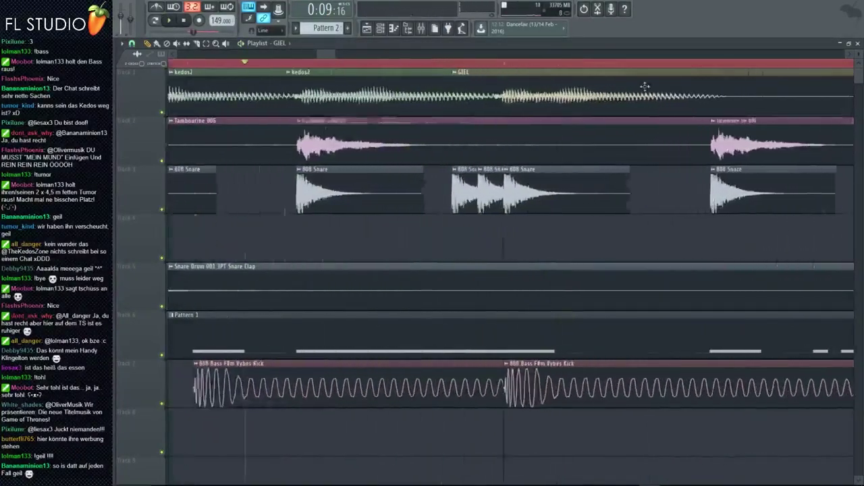
Adjust the time-stretching pitch of the GIEL sample and play the section
double_click(518, 164)
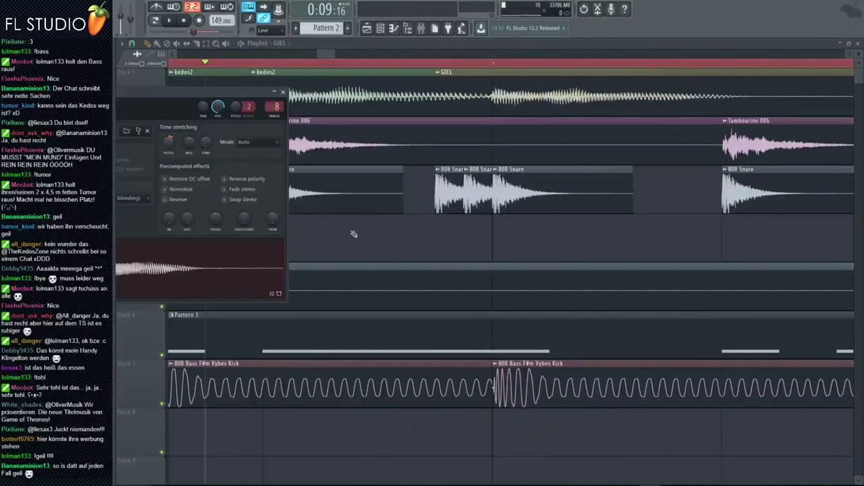
key(Escape)
scroll(489, 86, down, 4)
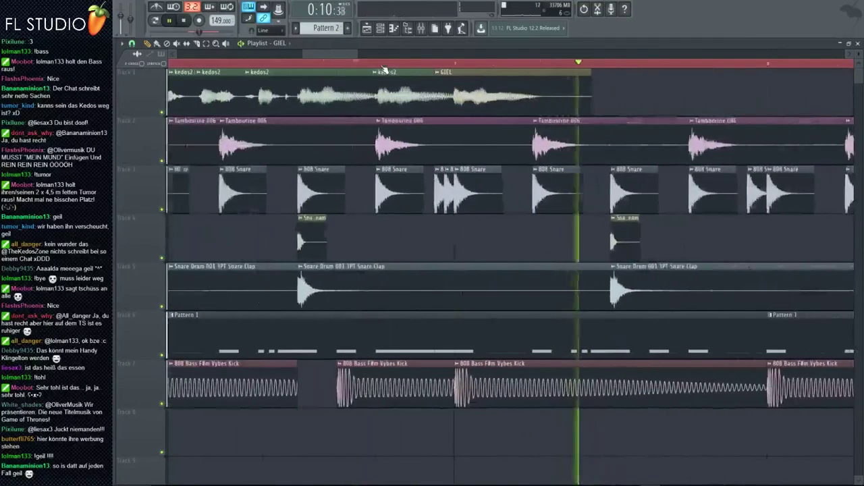
Check the stretch time options of the GIEL sample without choosing one and replay the section
double_click(489, 85)
key(space)
right_click(208, 145)
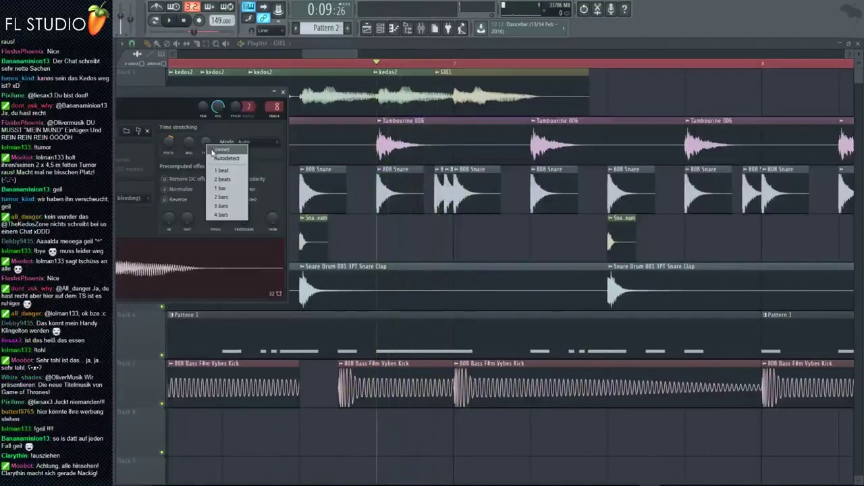
key(Escape)
scroll(317, 68, down, 3)
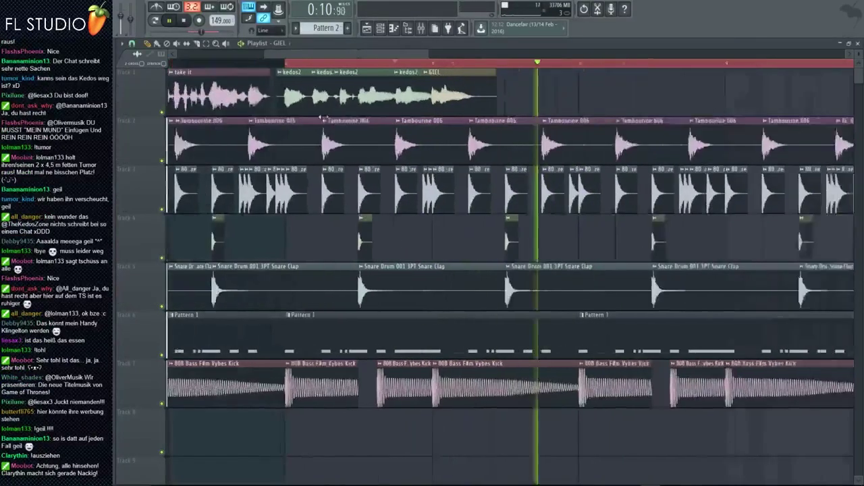
Place a Pattern 2 clip on Track 8 at bar 6
scroll(503, 175, down, 2)
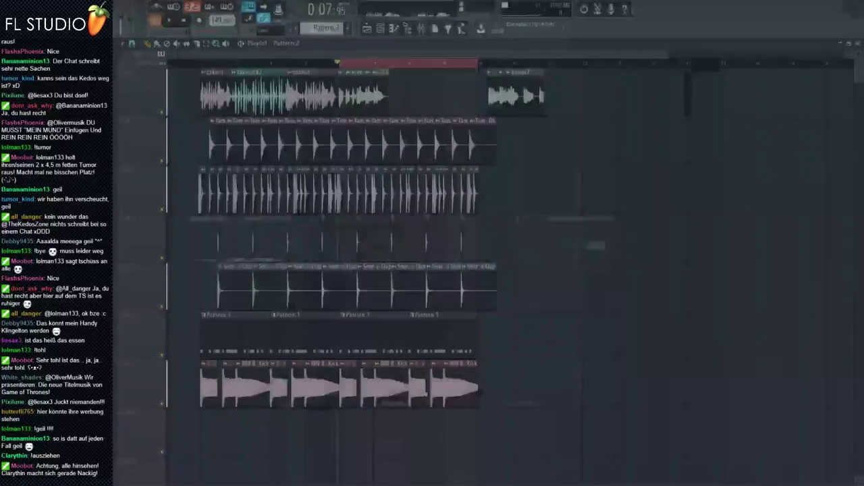
scroll(344, 431, up, 2)
click(355, 427)
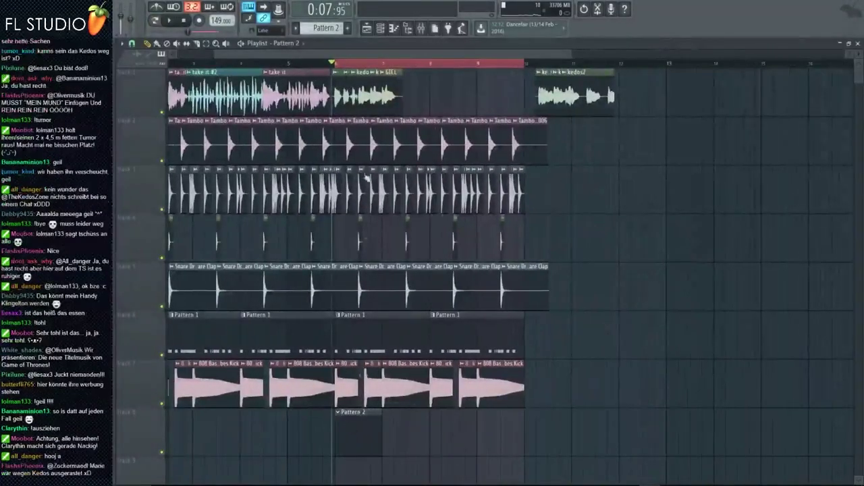
Show the Unsorted channels in the channel rack and open DSK Overture together with its mixer insert 9
click(386, 32)
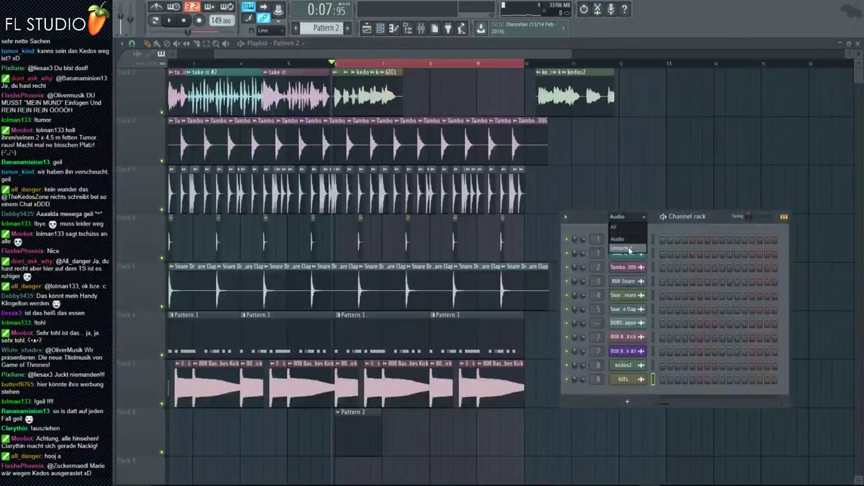
click(629, 248)
click(622, 258)
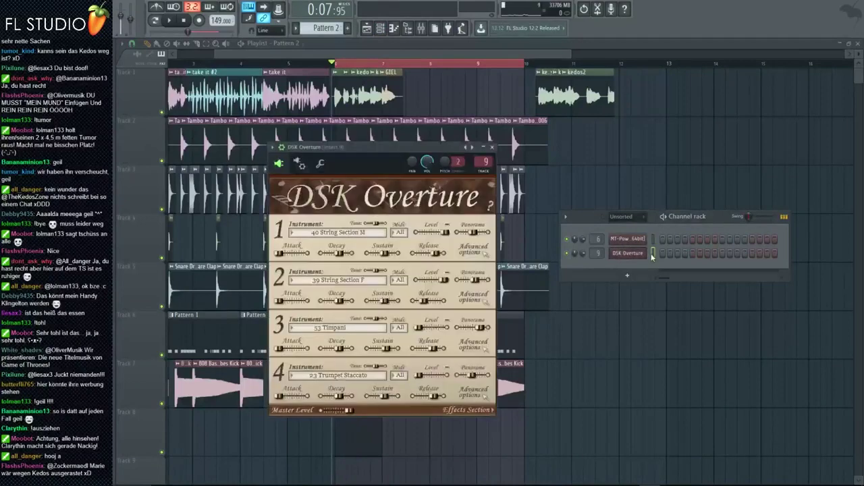
drag(413, 146, 425, 132)
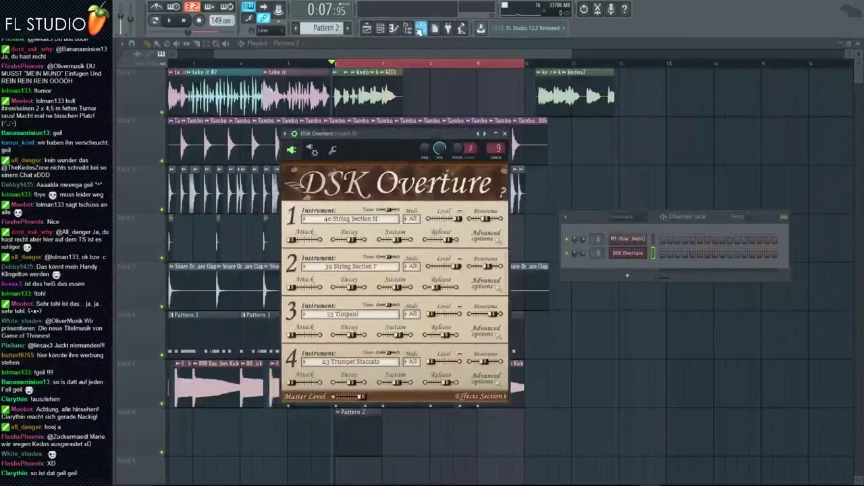
click(420, 29)
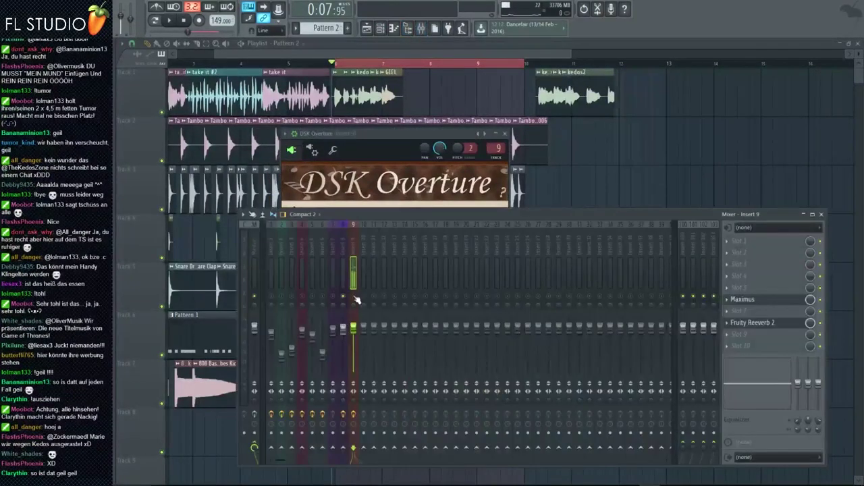
Mute the vocal clips on Track 1 and play the loop from bar 6 without them
click(162, 110)
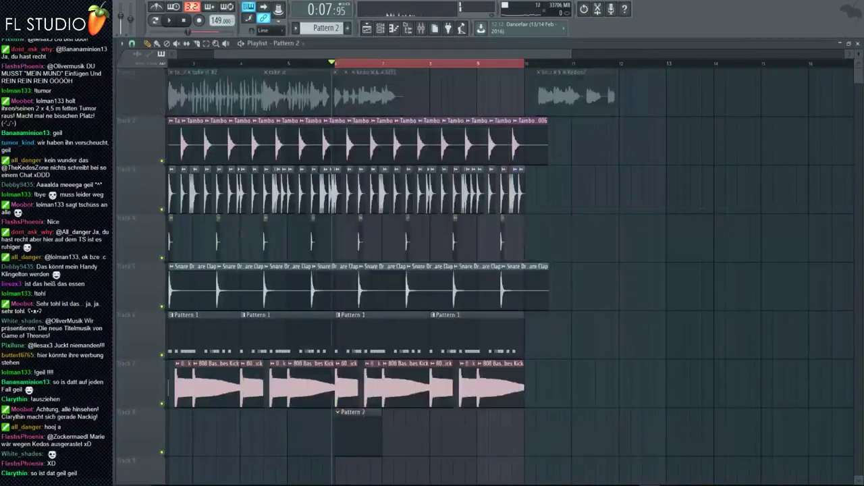
key(space)
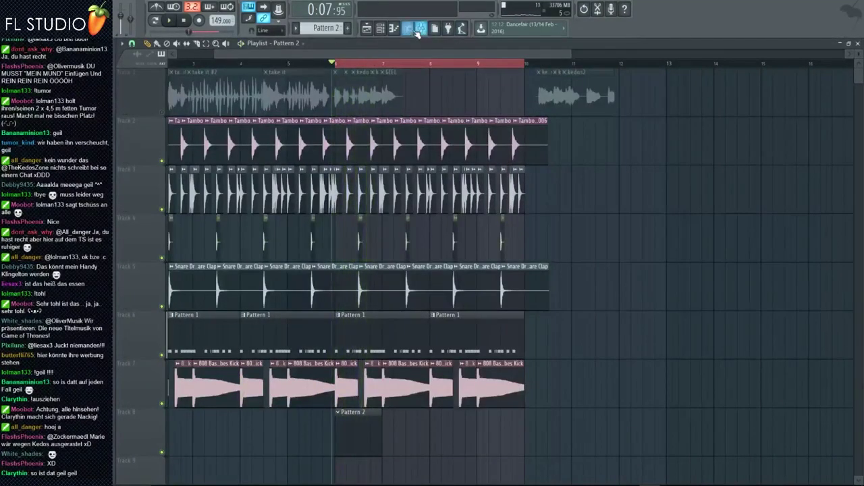
key(F9)
key(F9)
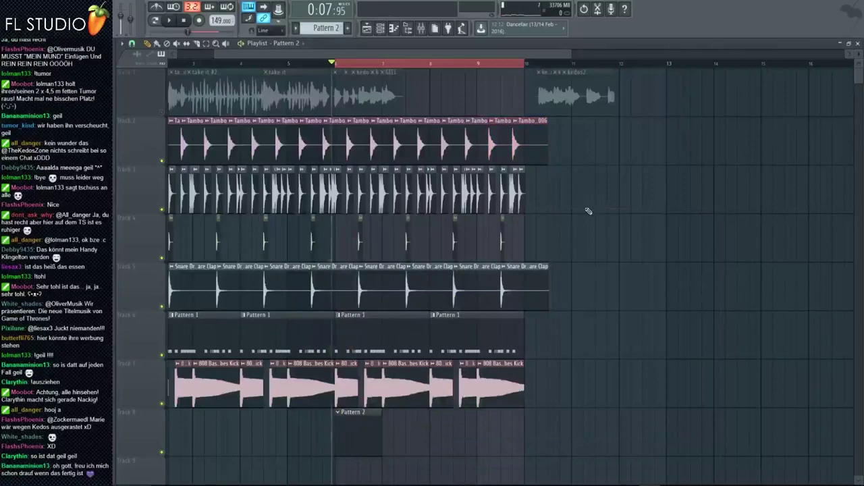
key(space)
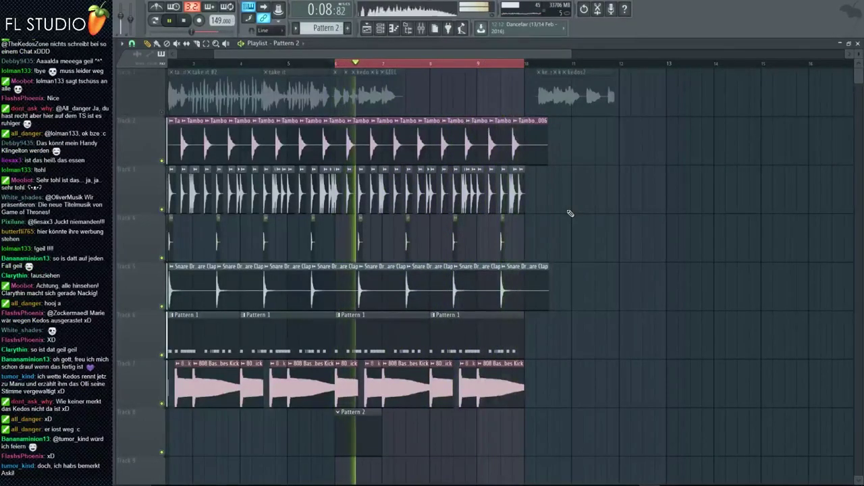
key(space)
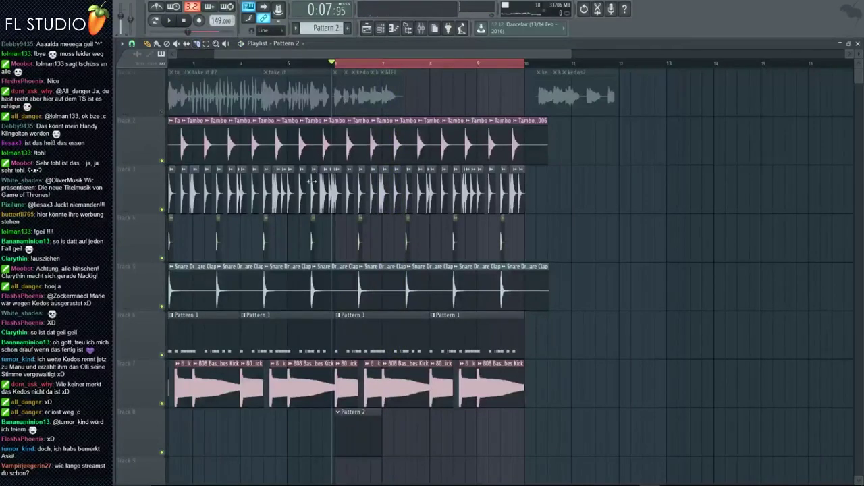
Open Pattern 2's piano roll for DSK Overture and lower the volume of mixer insert 9
scroll(312, 181, up, 5)
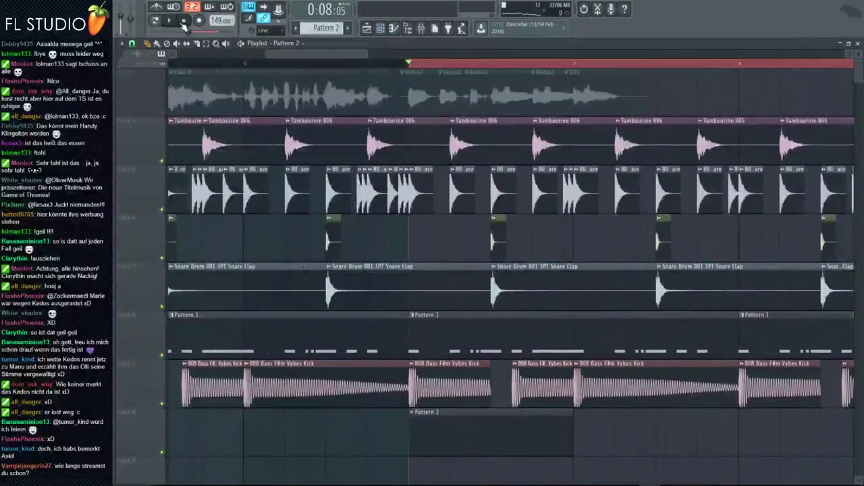
click(395, 29)
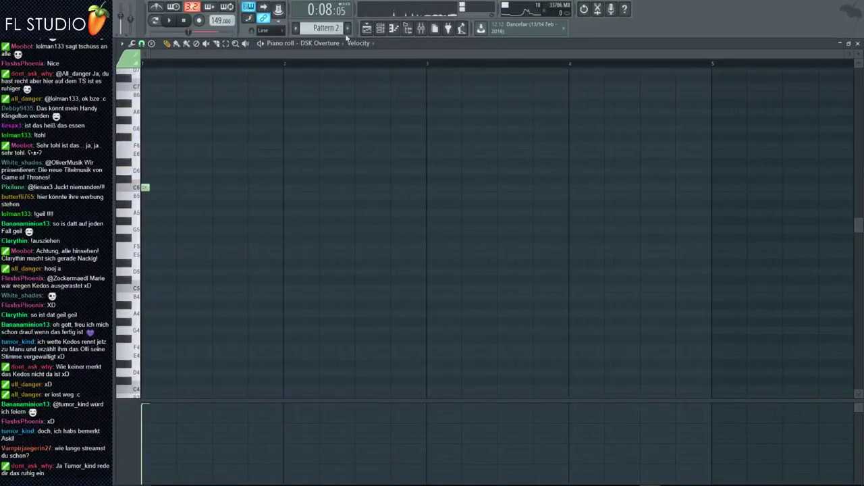
key(F9)
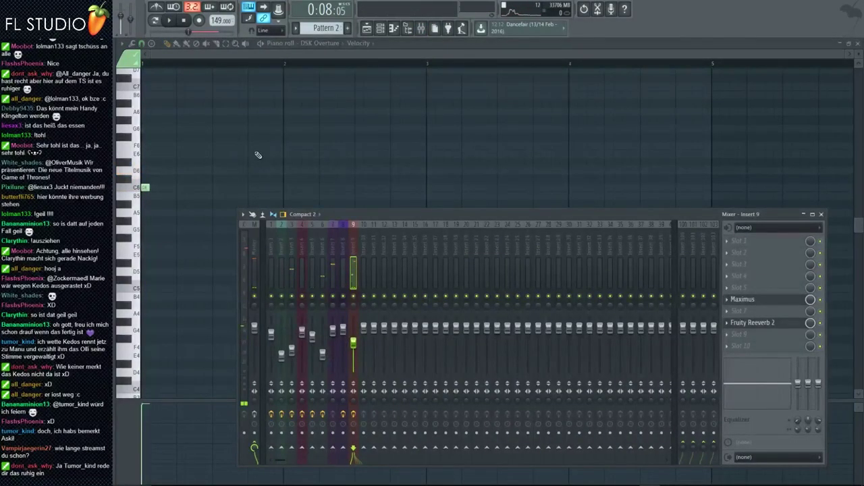
key(F9)
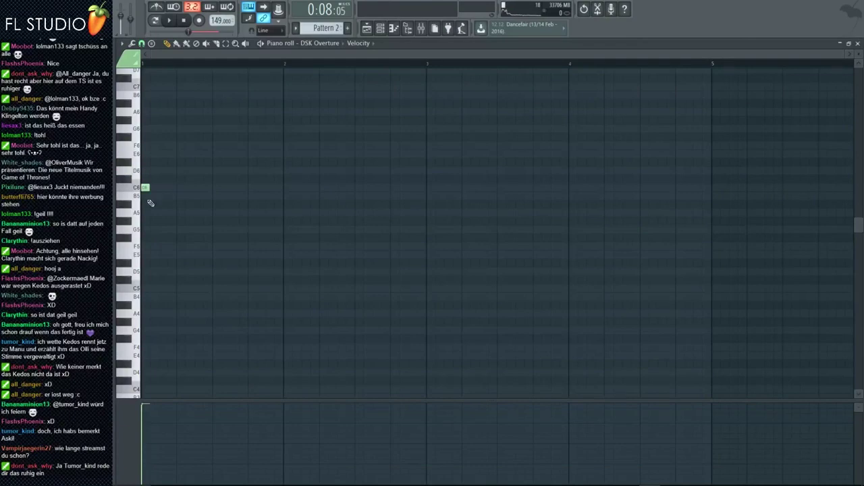
scroll(150, 204, up, 3)
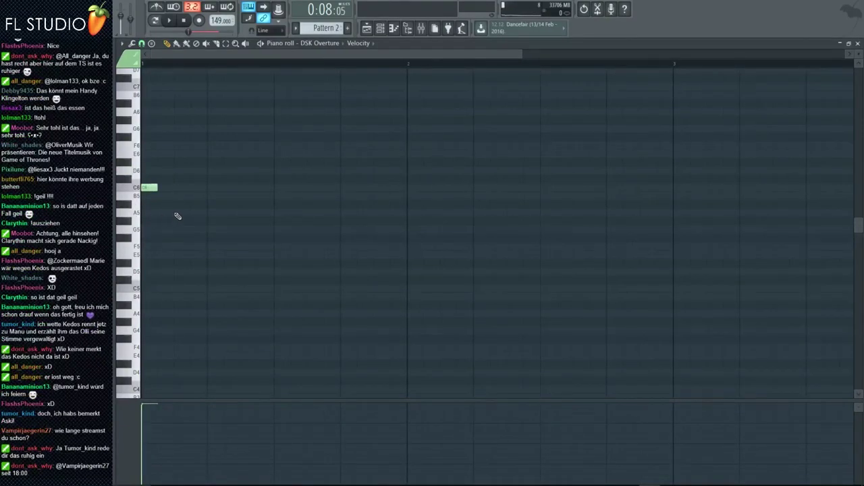
Lengthen the C6 note at the start of bar 1 to one beat, move it down to F5 and play the loop
scroll(291, 224, up, 2)
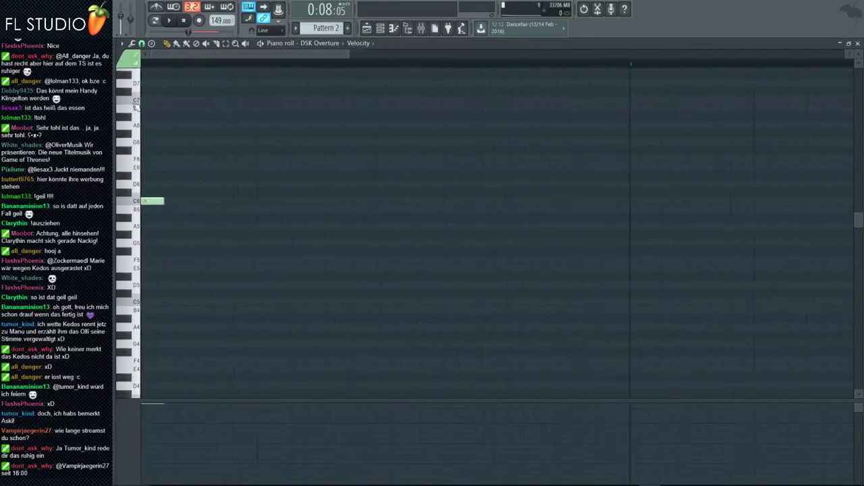
drag(227, 202, 220, 210)
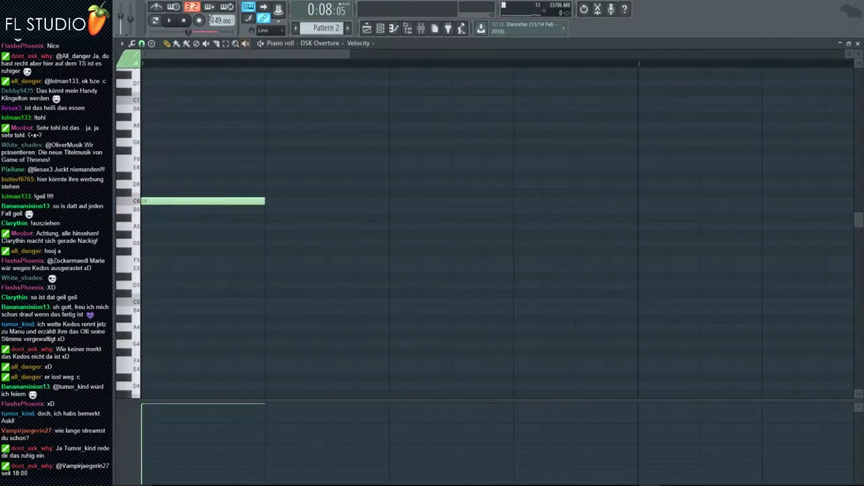
click(170, 21)
click(183, 21)
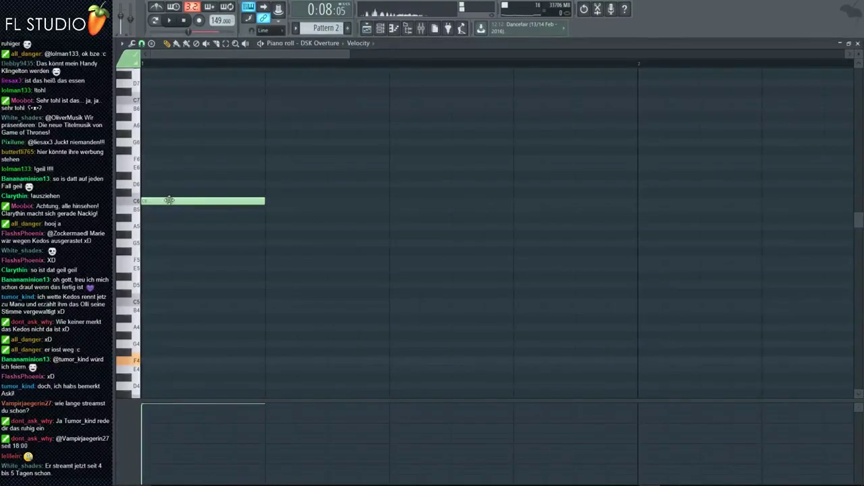
drag(169, 201, 149, 272)
key(space)
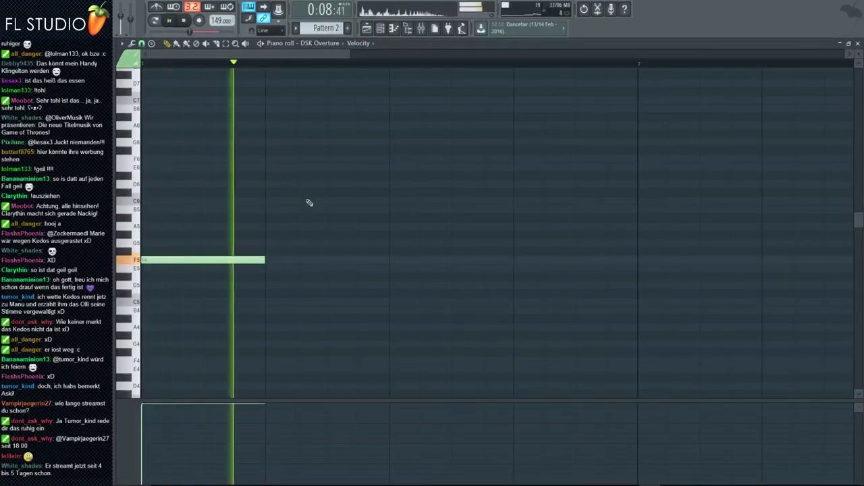
Check the mixer levels while the F5 note plays, and shorten that note to about a sixth of a beat
key(F9)
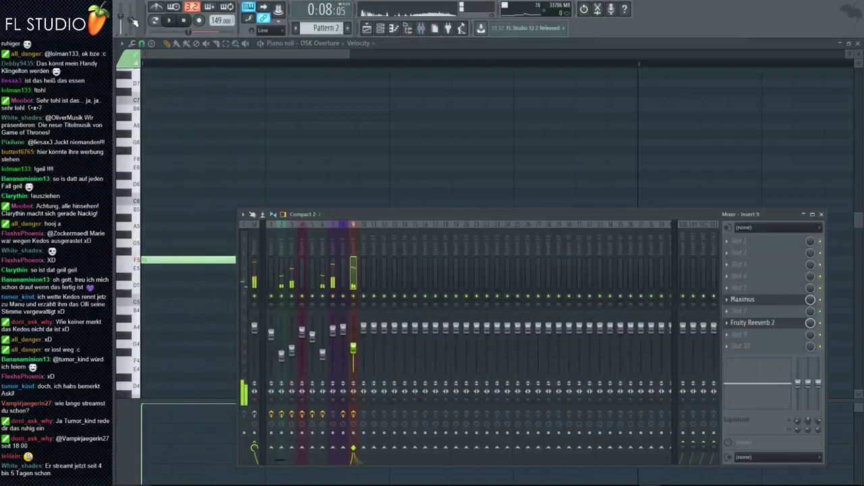
key(space)
key(F9)
click(414, 31)
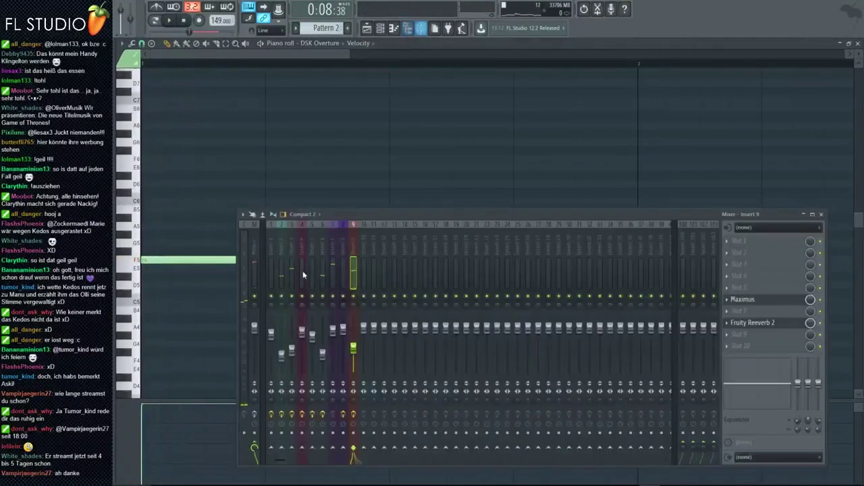
key(F9)
drag(265, 261, 370, 261)
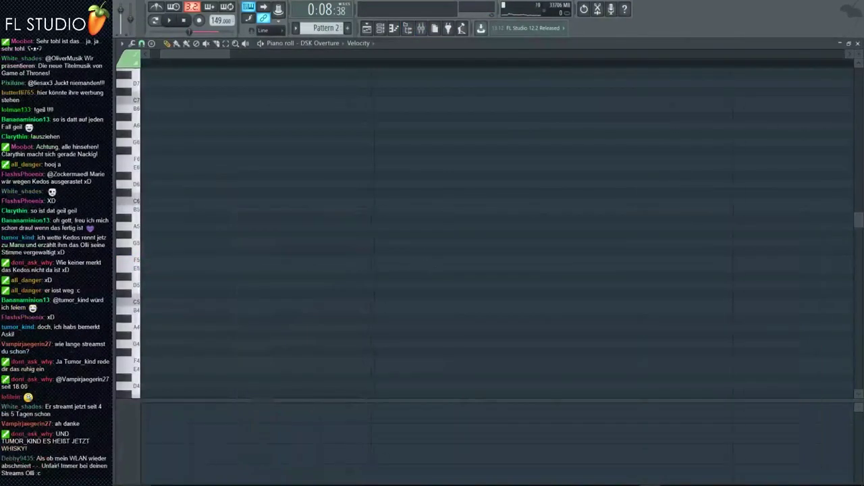
drag(227, 267, 159, 270)
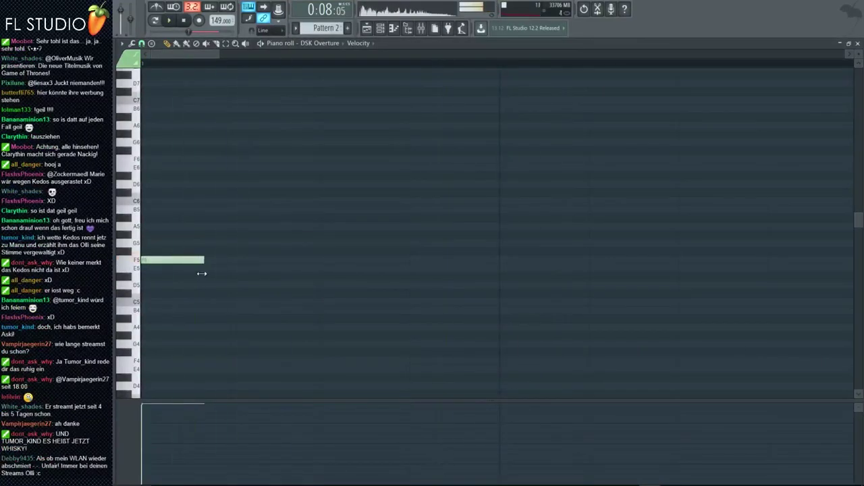
Play the shortened note, lower the volume of mixer insert 9 slightly and open its Fruity Reeverb 2
key(space)
key(F9)
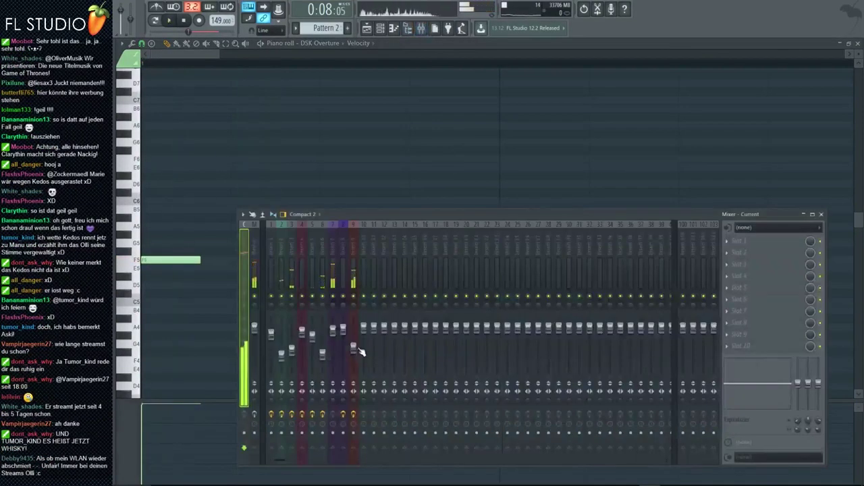
click(741, 324)
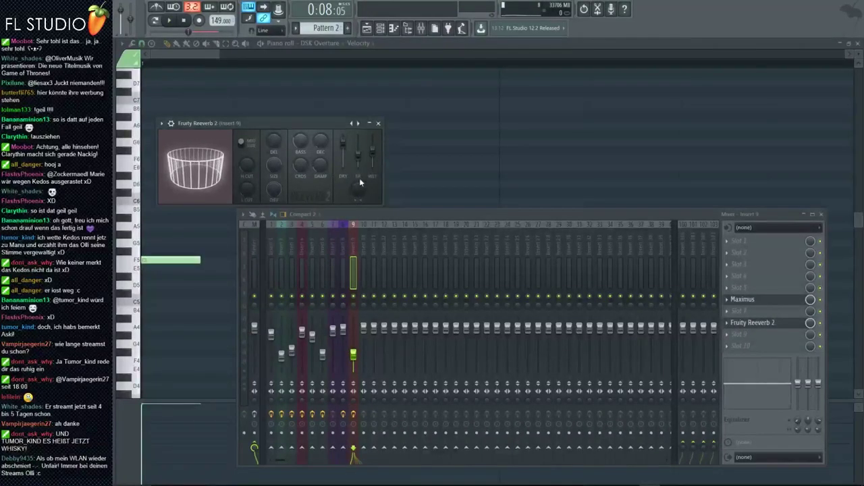
Move the short note down to F4 and repeat it on all four beats of bar 1, playing the loop
click(174, 193)
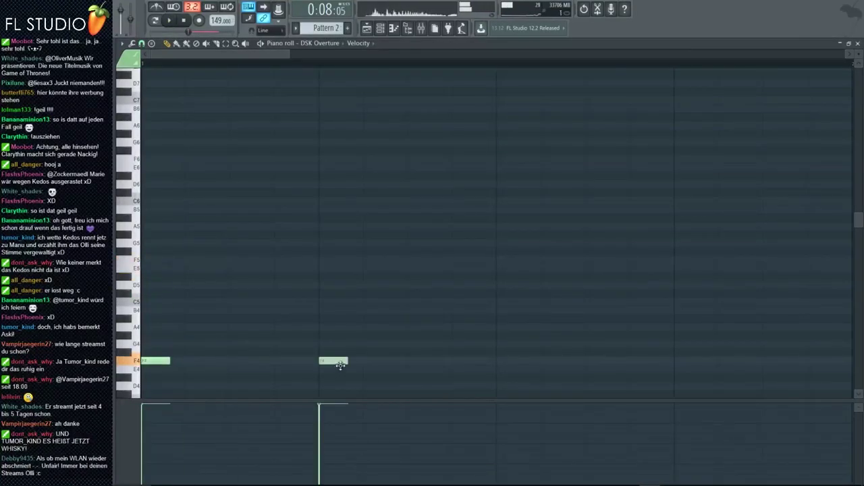
key(space)
click(516, 363)
drag(622, 362, 687, 365)
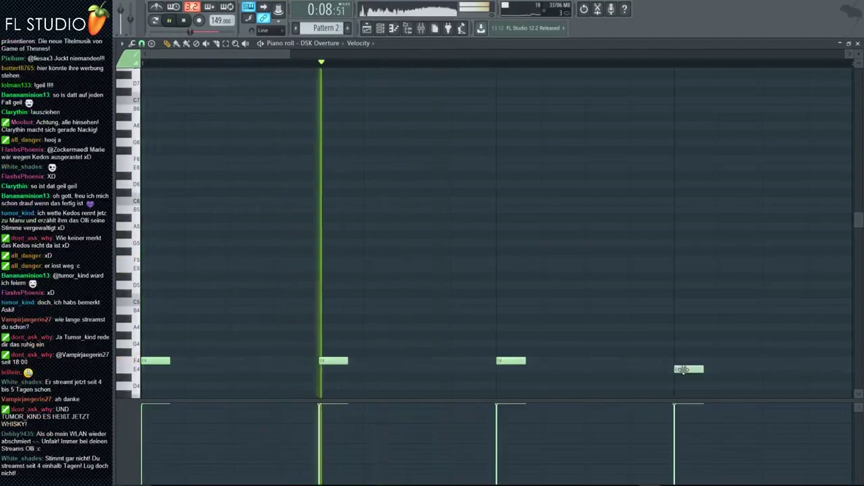
scroll(475, 260, down, 2)
scroll(431, 293, down, 1)
key(space)
scroll(432, 293, down, 1)
Select the four F4 notes in bar 1 and copy them one octave up to F5
ctrl+drag(500, 247, 141, 359)
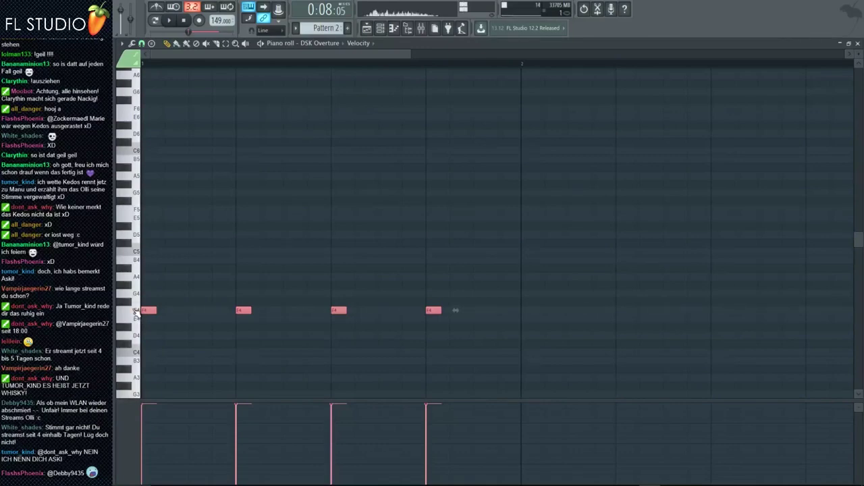
key(space)
drag(146, 197, 145, 206)
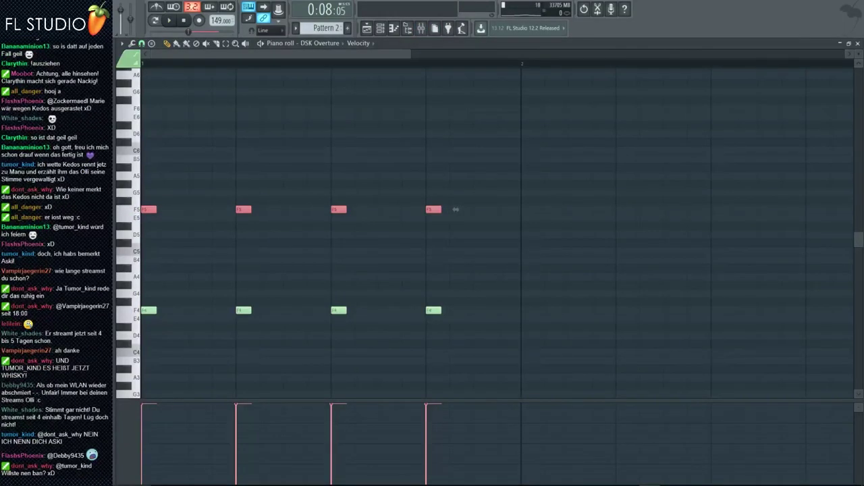
Lower the volume of mixer insert 9 and add Fruity parametric EQ 2 in its third effect slot
click(421, 27)
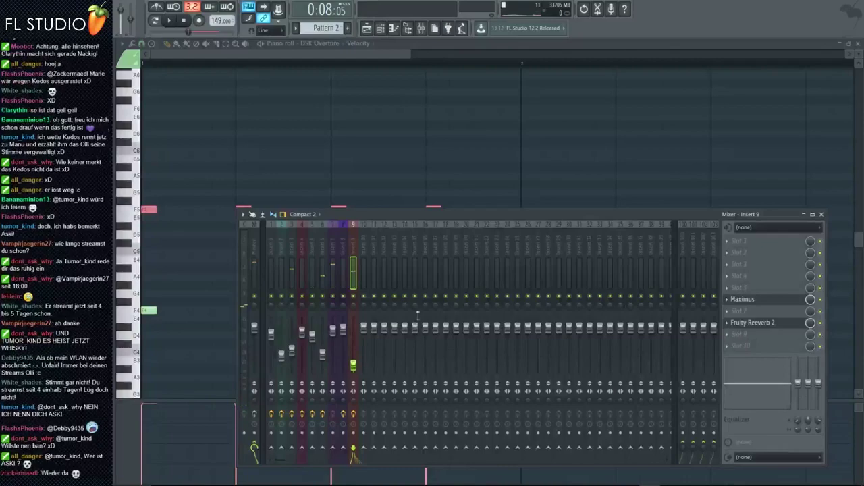
key(space)
key(F8)
drag(637, 251, 756, 264)
Open DSK Overture, and cut the two lowest bands and slightly raise the upper bands in insert 9's parametric EQ
key(F6)
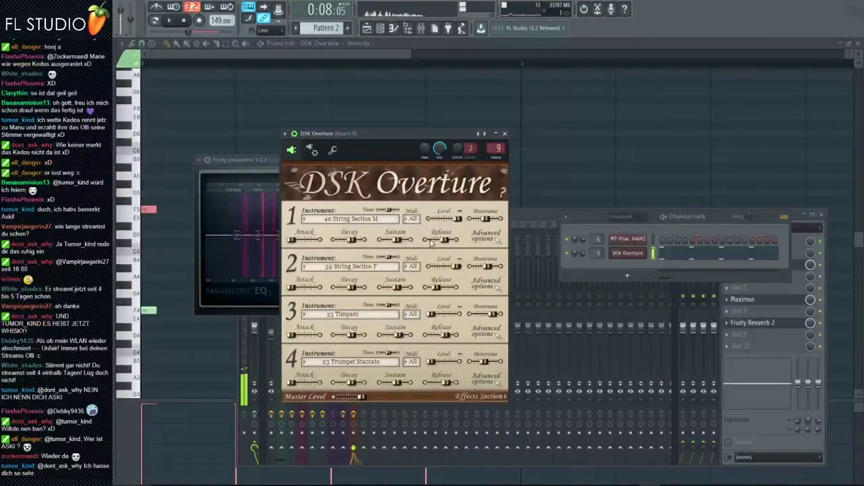
click(255, 234)
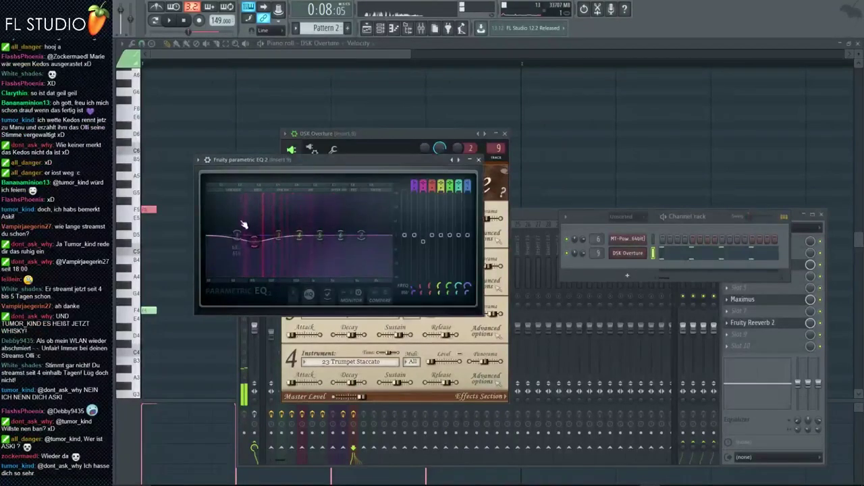
key(space)
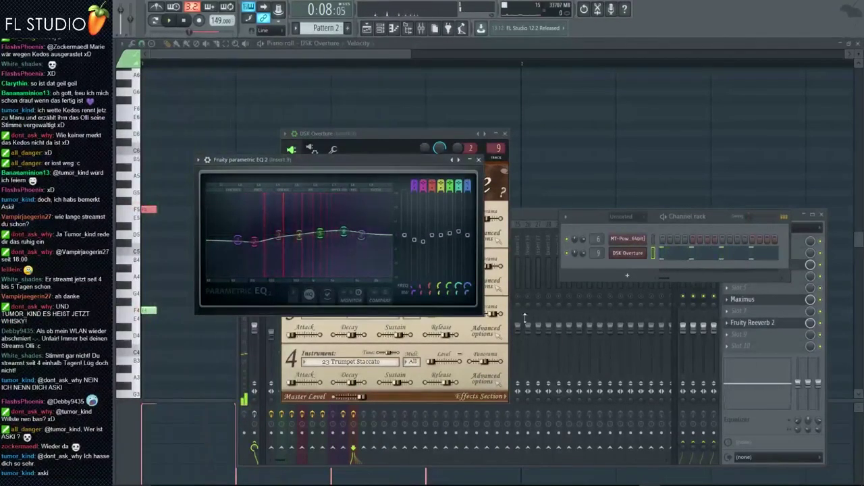
click(531, 299)
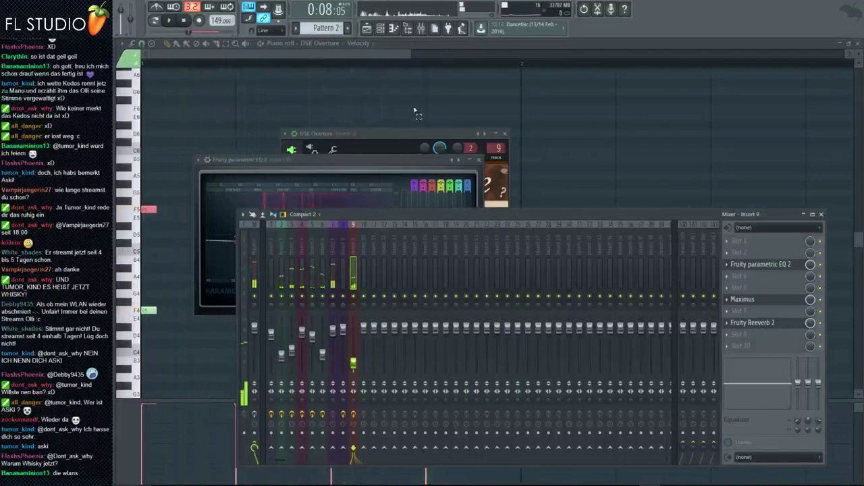
Duplicate the F4 and F5 notes into bar 2, placing them on beats 2, 3 and 4
key(F7)
drag(419, 138, 459, 311)
key(space)
key(ctrl+b)
key(ctrl+b)
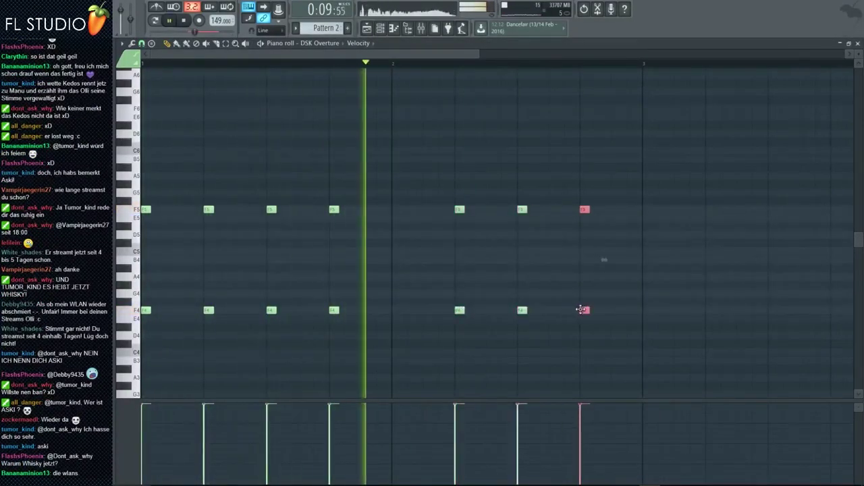
scroll(576, 203, down, 1)
drag(552, 189, 469, 326)
key(space)
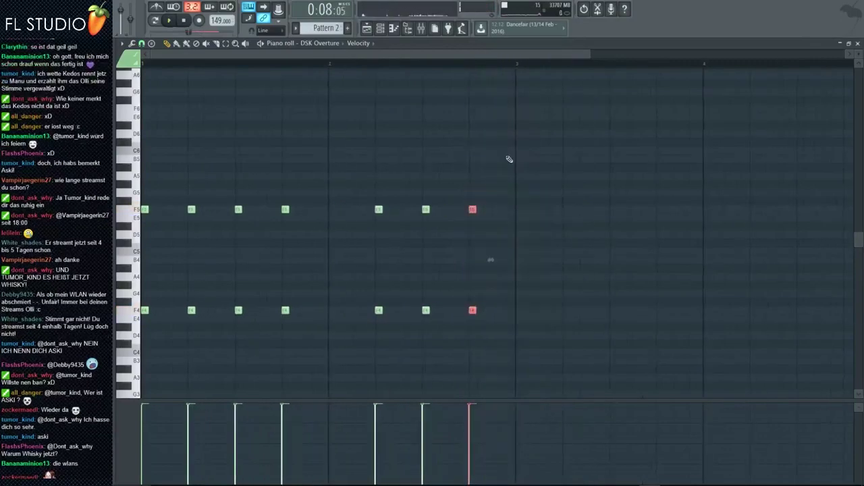
Copy the row of F5 notes up to G#5 and C6 to form chords, and play the pattern
drag(509, 158, 138, 223)
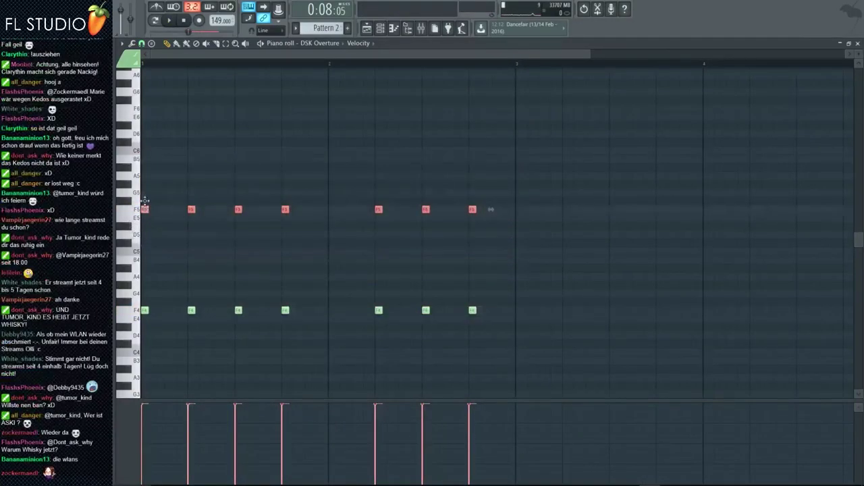
key(space)
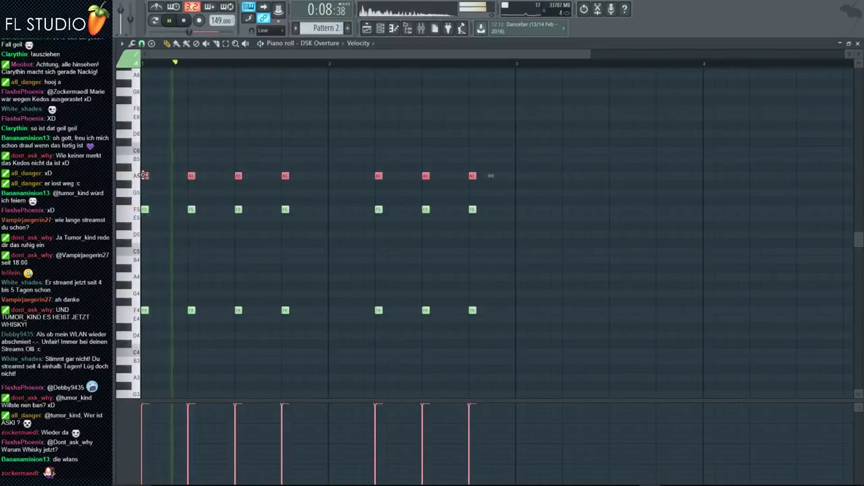
key(space)
shift+drag(144, 185, 139, 154)
key(space)
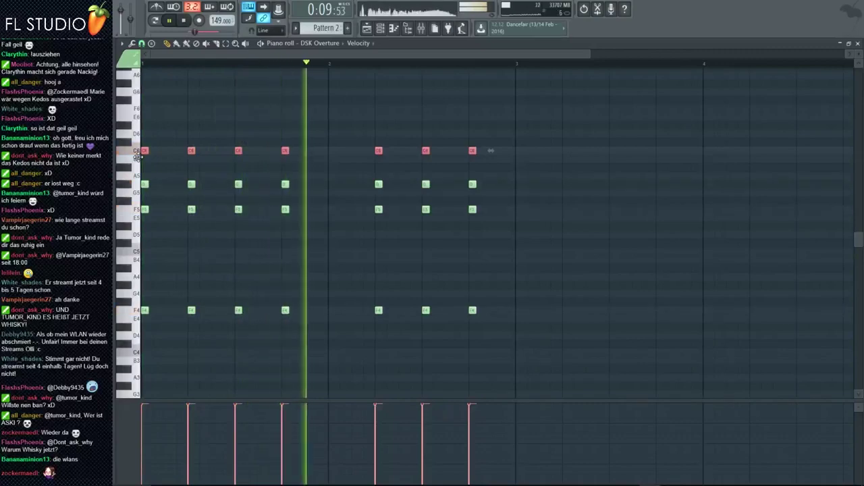
key(space)
Open the Fruity parametric EQ 2 on mixer insert 9 and boost its high bands while moving them up in frequency
click(420, 28)
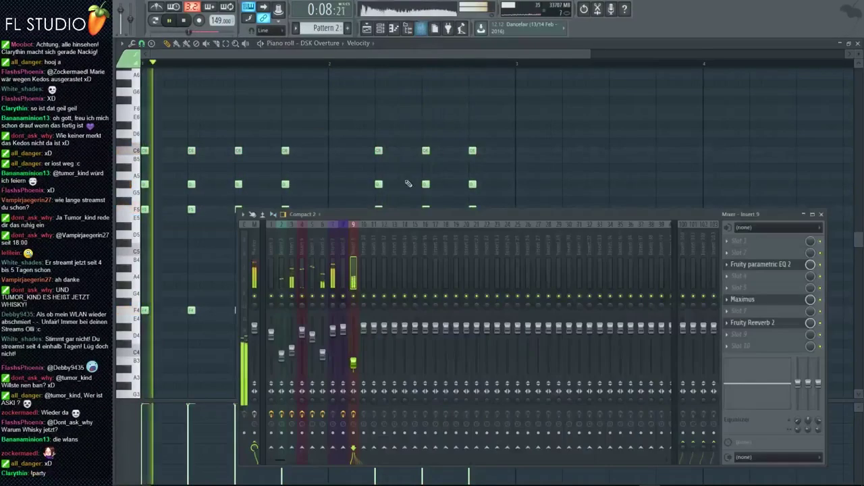
key(space)
click(749, 264)
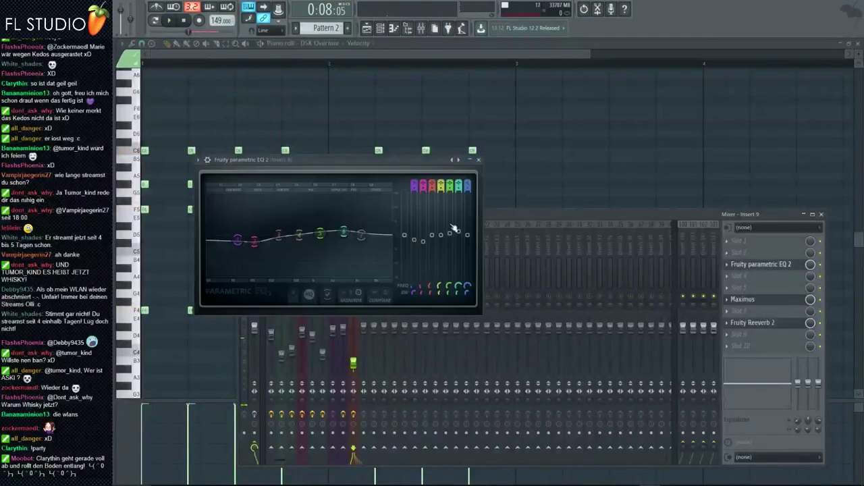
drag(362, 223, 374, 220)
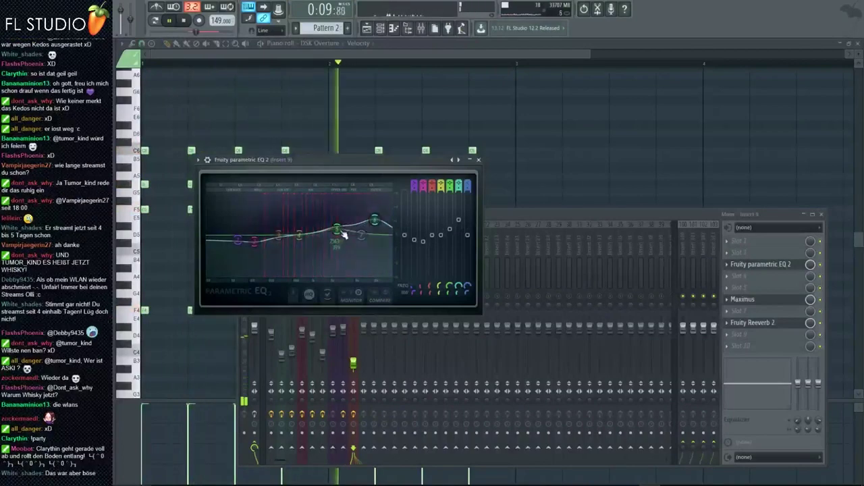
Turn the EQ's lowest band into a low-frequency cut and pull down the third band while the loop plays
drag(238, 240, 248, 233)
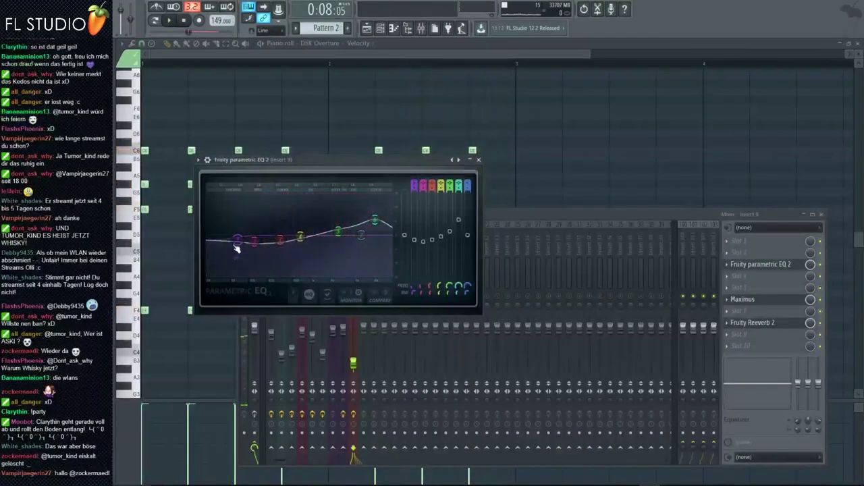
key(space)
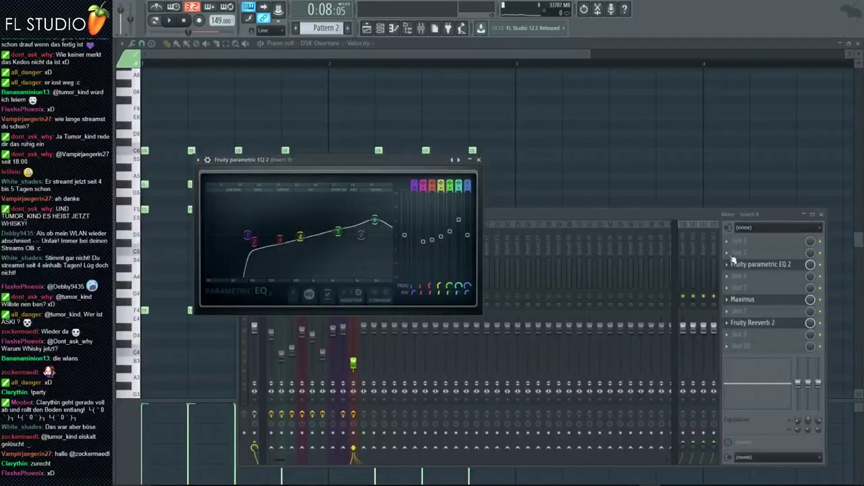
key(space)
drag(280, 240, 285, 252)
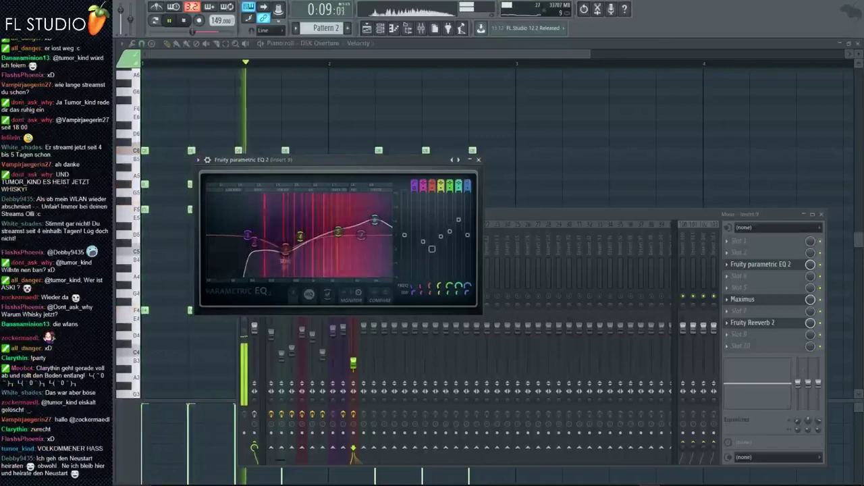
key(space)
Open insert 9's Fruity Reeverb 2, adjust its wet level and slightly raise the insert's volume during playback
click(760, 320)
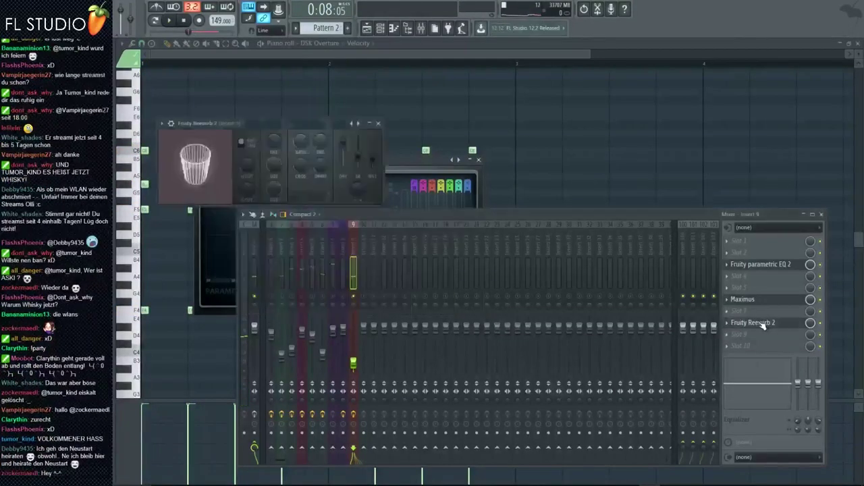
key(space)
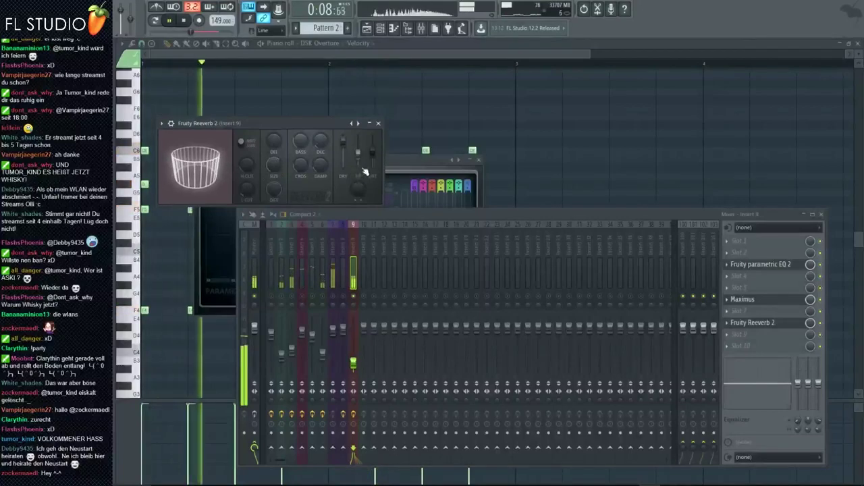
key(space)
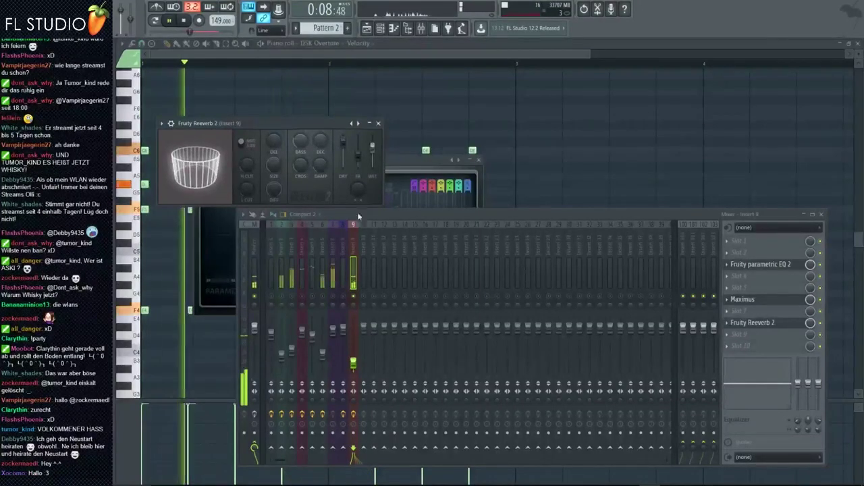
key(space)
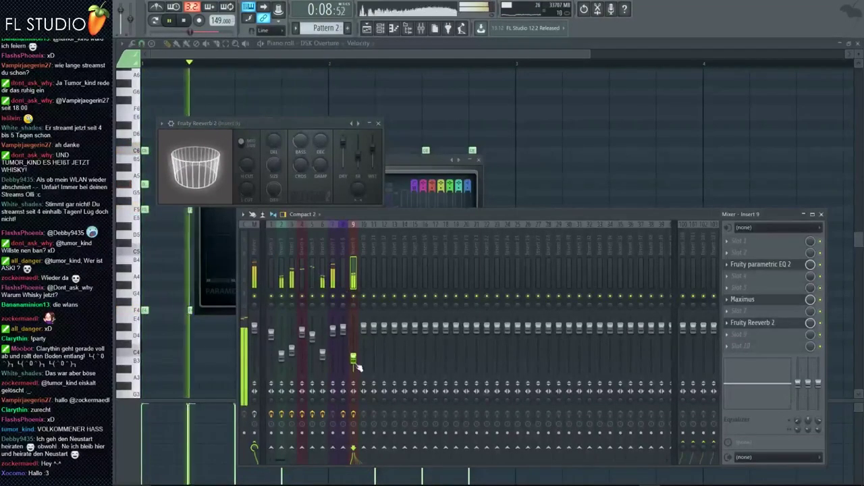
key(F12)
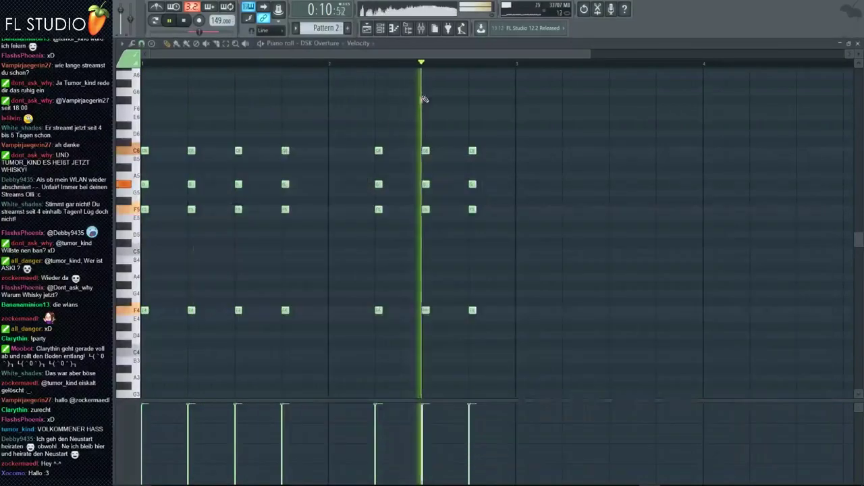
Switch to the playlist, play the arrangement from bar 6 and show the mixer to check the levels
key(space)
key(F5)
key(space)
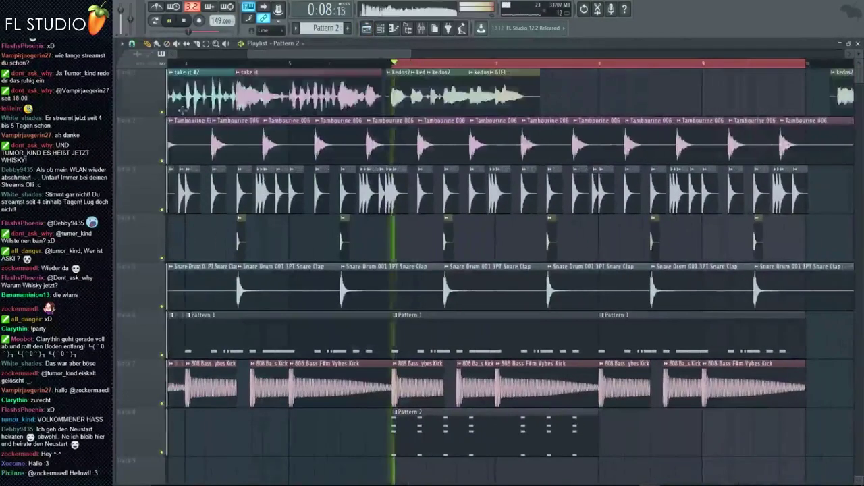
key(F9)
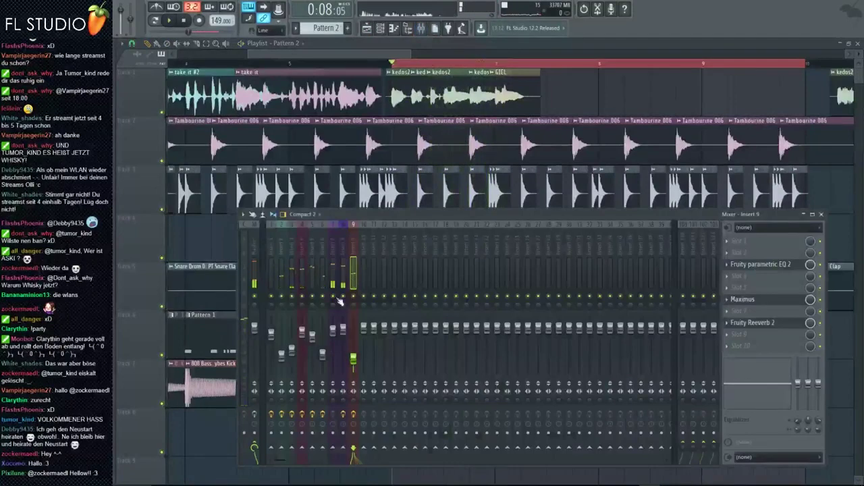
click(365, 256)
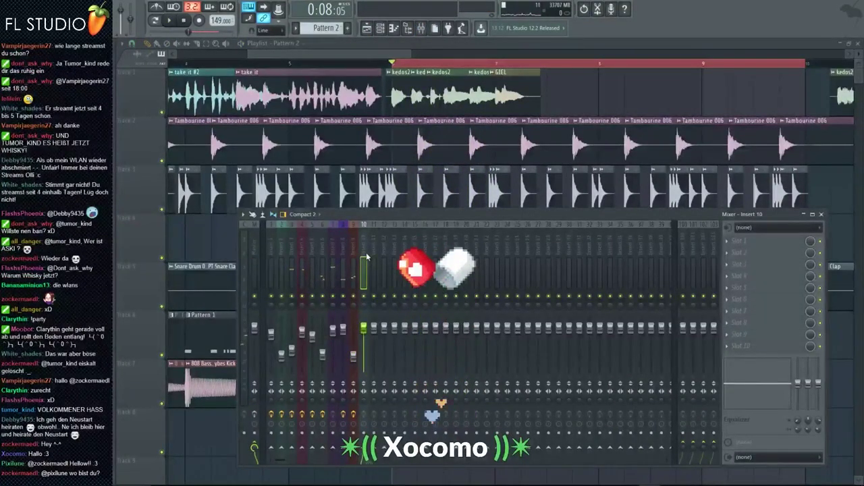
key(space)
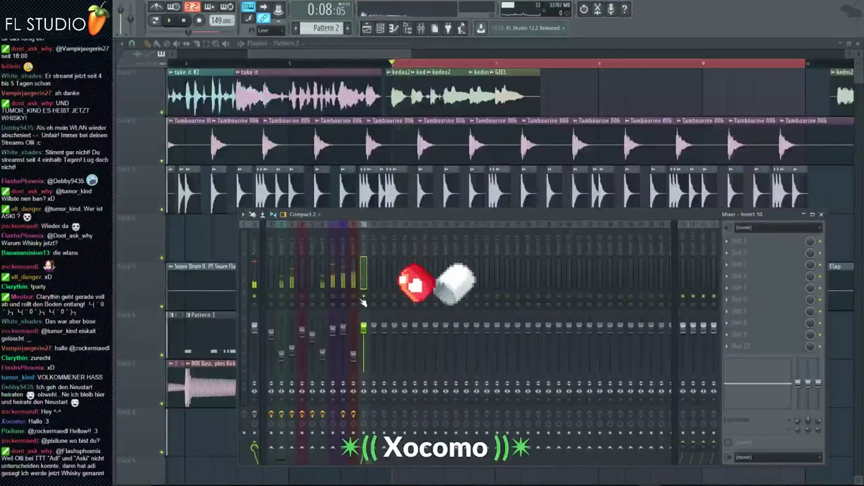
Bring up insert 9's Fruity parametric EQ 2 and Fruity Reeverb 2, and reset the EQ to a flat curve
click(349, 299)
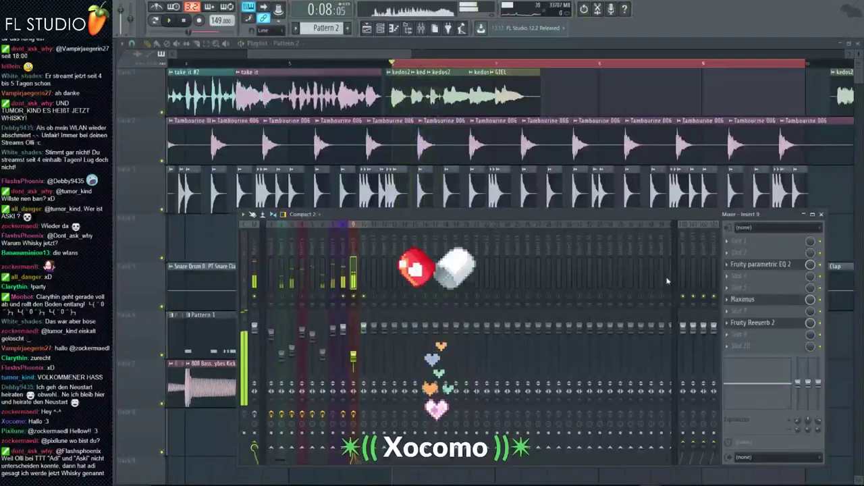
click(762, 264)
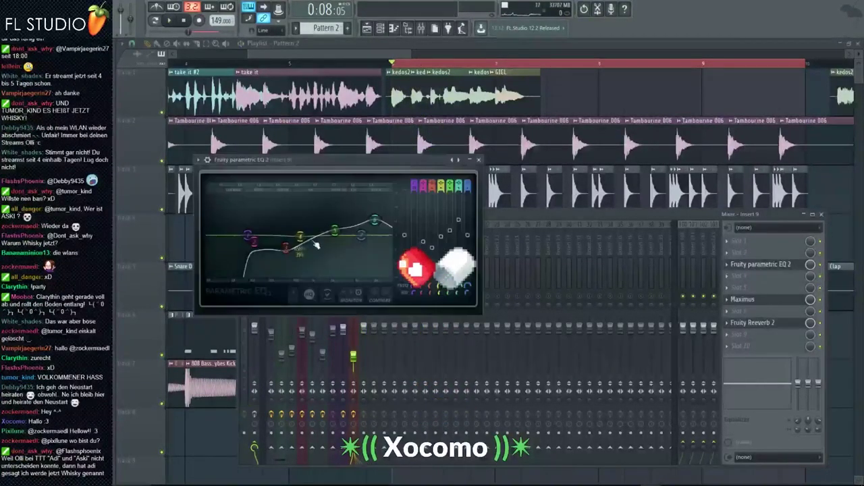
click(751, 323)
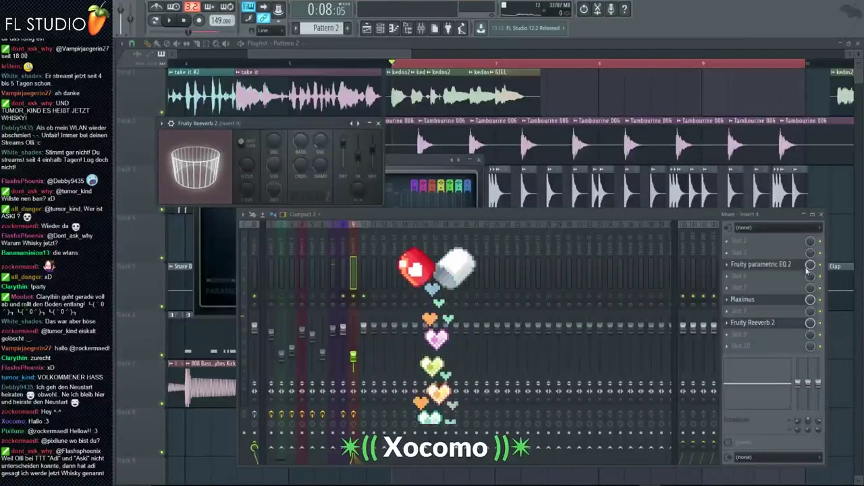
click(419, 160)
click(452, 160)
click(466, 168)
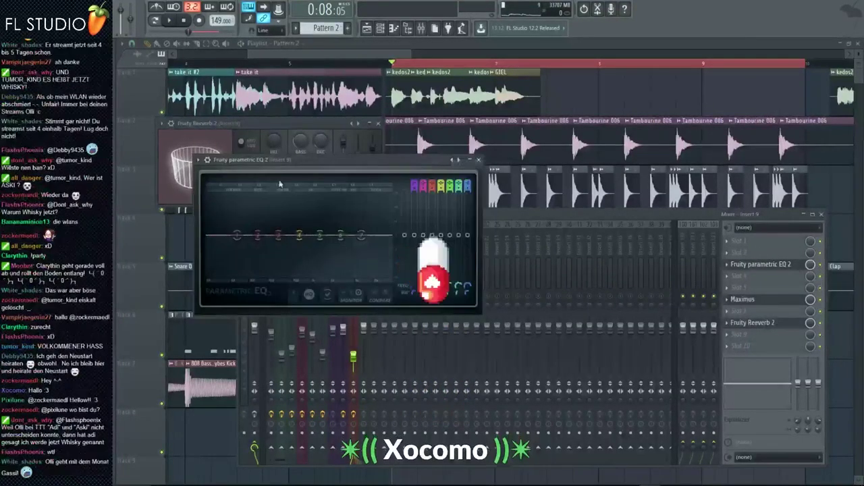
drag(280, 160, 419, 225)
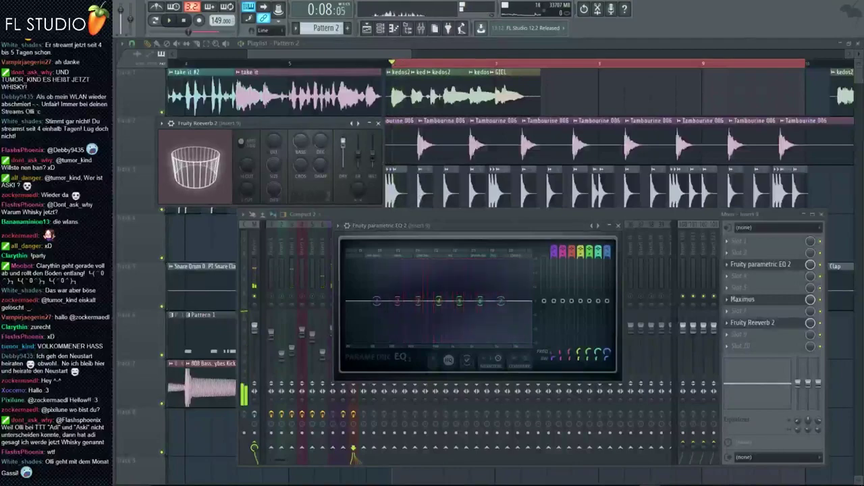
Return to the playlist, play the section from bar 6 and reopen Pattern 2's DSK Overture notes for editing
click(465, 164)
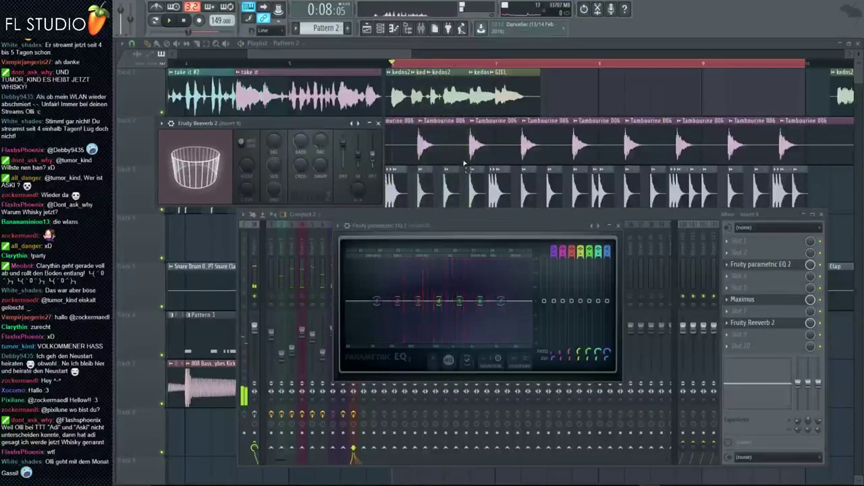
click(464, 163)
ctrl+scroll(415, 289, up, 3)
scroll(414, 289, down, 2)
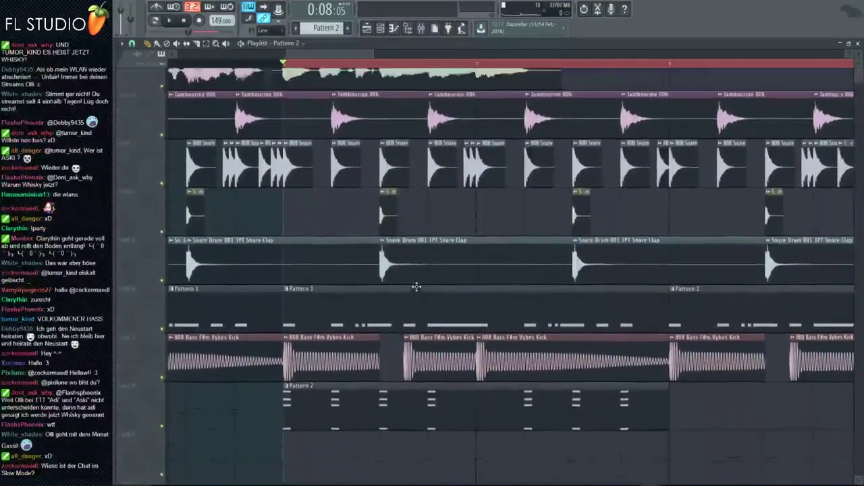
scroll(416, 287, up, 1)
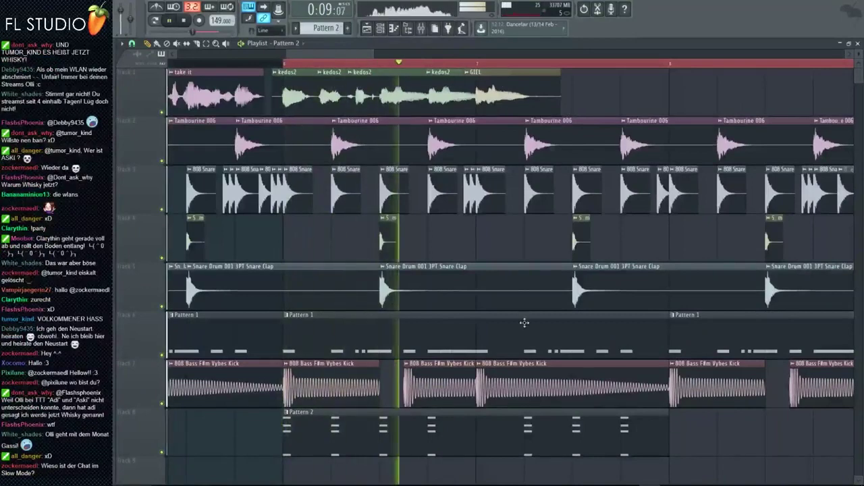
double_click(517, 442)
ctrl+scroll(228, 138, down, 2)
key(space)
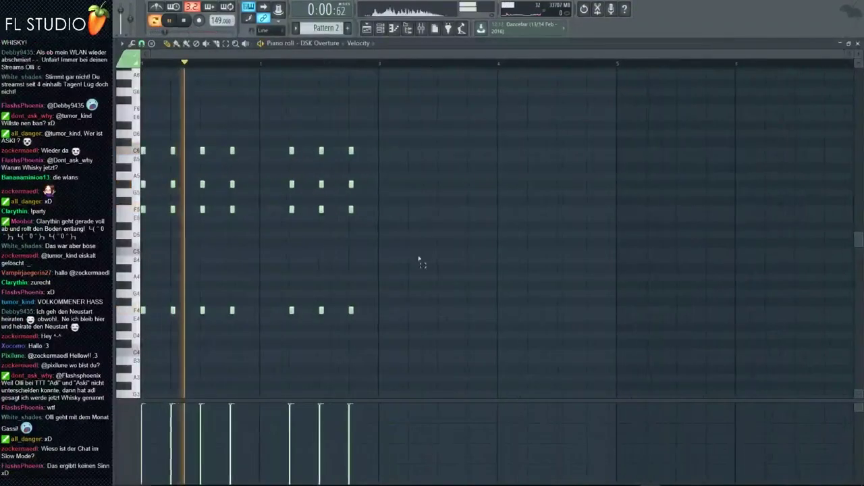
Lower bar 2's three F4 notes to C#4 and delete the higher chord notes above them
drag(419, 248, 291, 344)
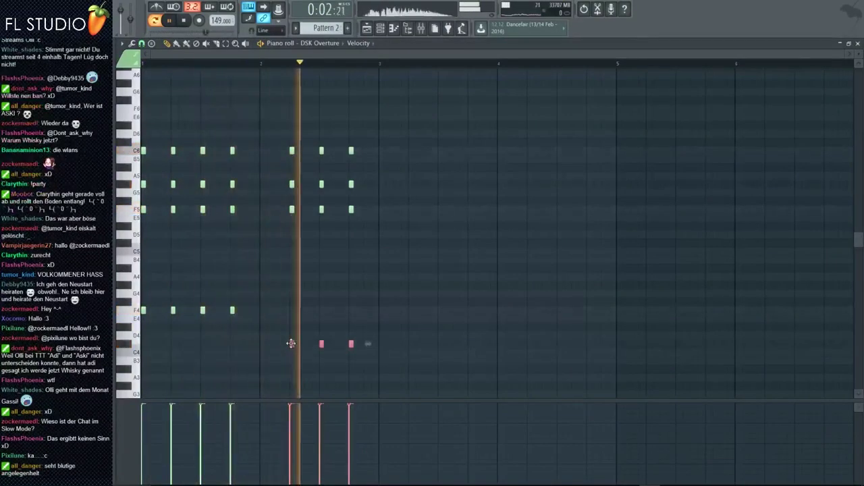
key(space)
drag(403, 131, 282, 244)
click(227, 65)
key(space)
Copy bar 1's four F4 notes into bar 3 at A#3
drag(387, 347, 289, 357)
drag(405, 282, 143, 311)
key(space)
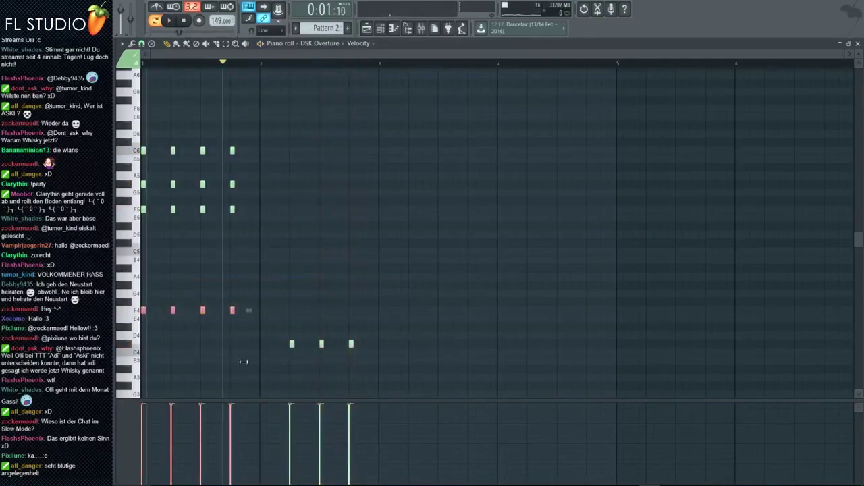
drag(220, 348, 377, 370)
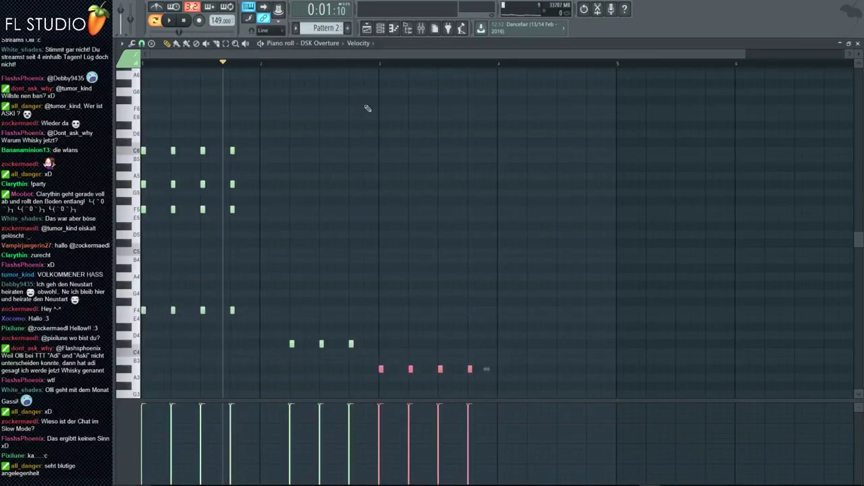
Copy the four A#3 notes into bar 4 at D#4 and raise the last one to F4
key(space)
click(380, 64)
drag(490, 368, 500, 346)
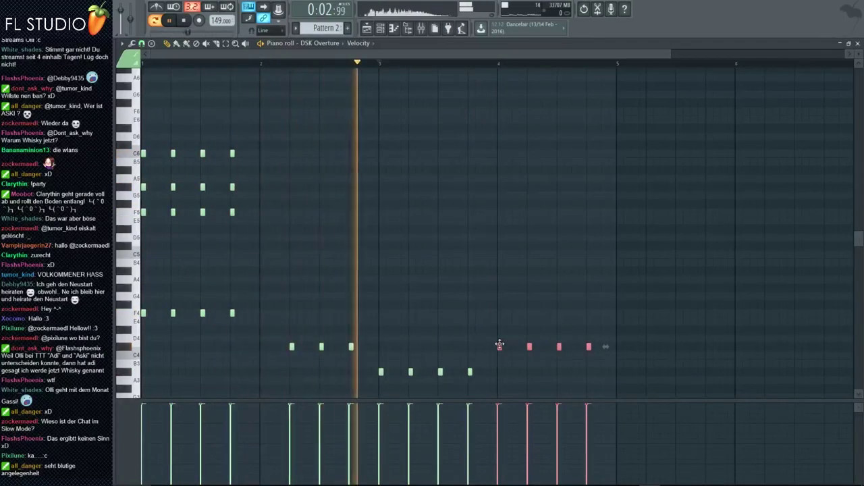
drag(500, 345, 498, 328)
click(588, 330)
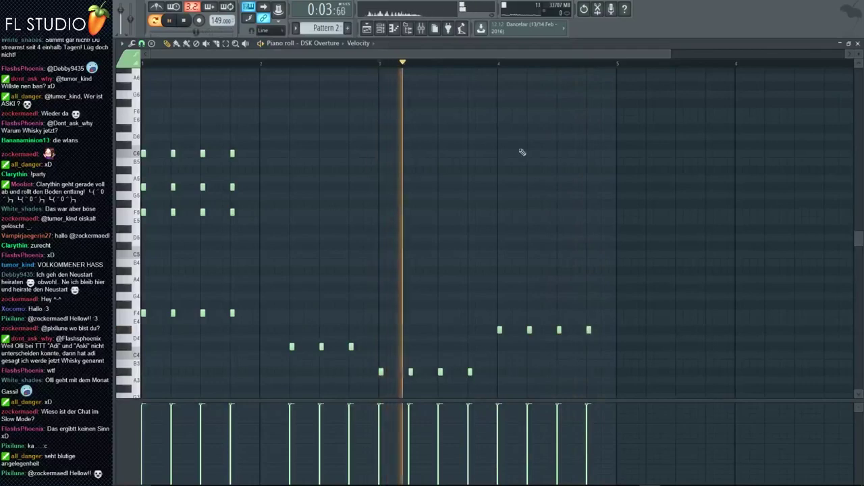
drag(588, 329, 586, 308)
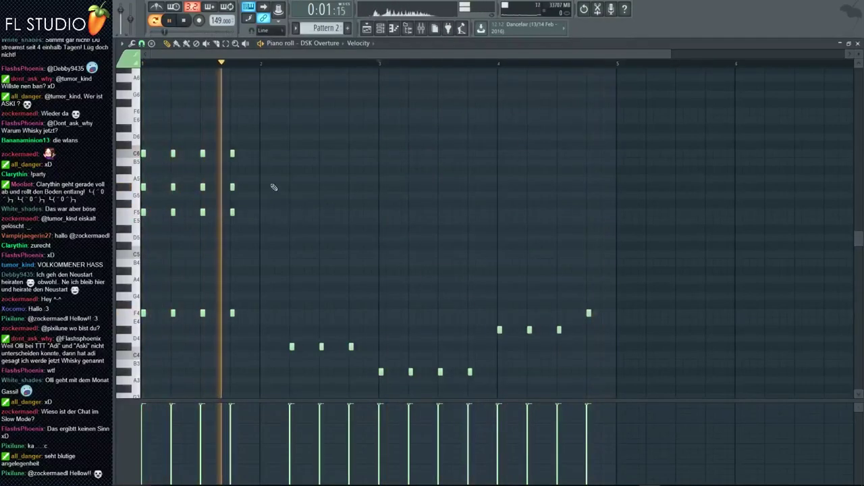
Shift the last three chords of bar 1 half a beat later, including their F4 bass notes
drag(264, 141, 156, 226)
key(space)
scroll(307, 183, up, 2)
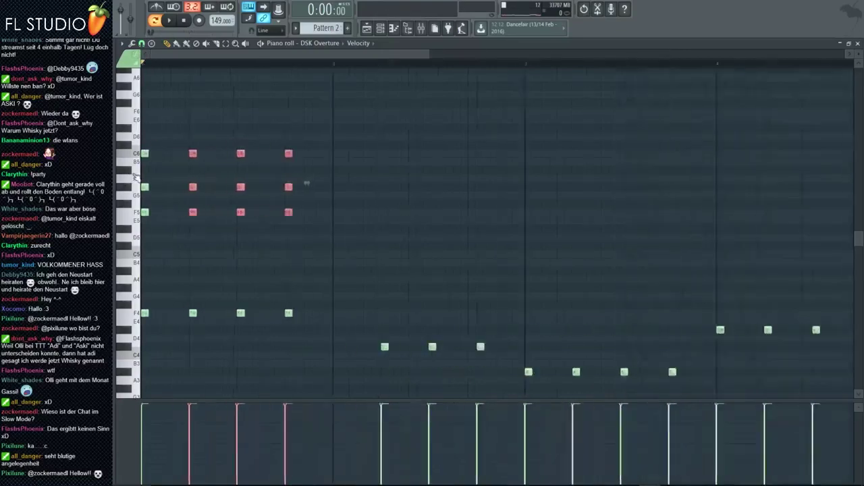
drag(195, 133, 349, 318)
key(space)
drag(198, 313, 230, 313)
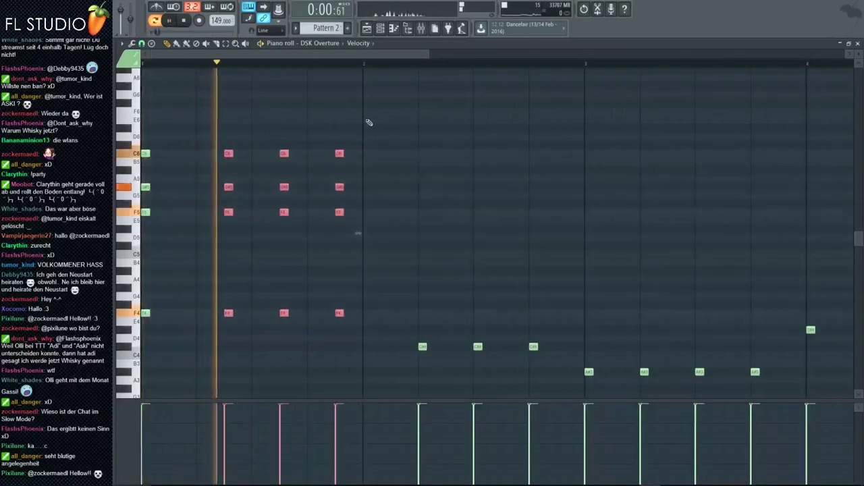
Mute the vocal clips' track in the playlist, play the arrangement and reopen Pattern 2's notes
key(space)
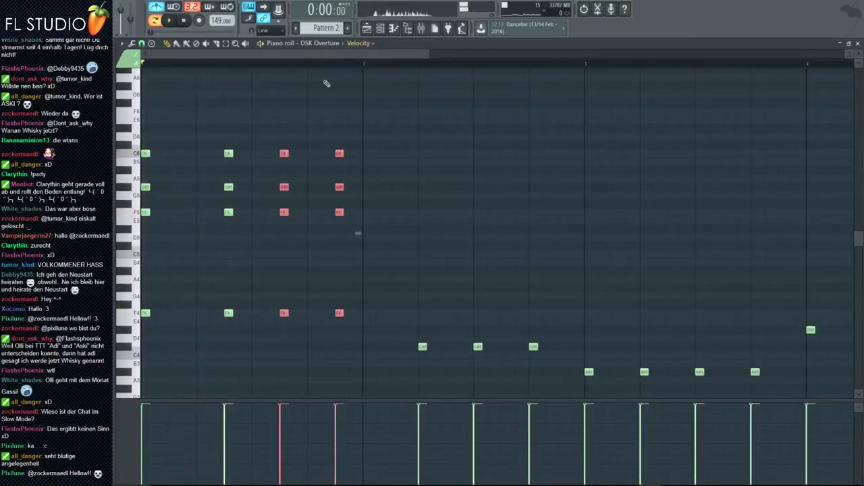
key(F5)
click(162, 112)
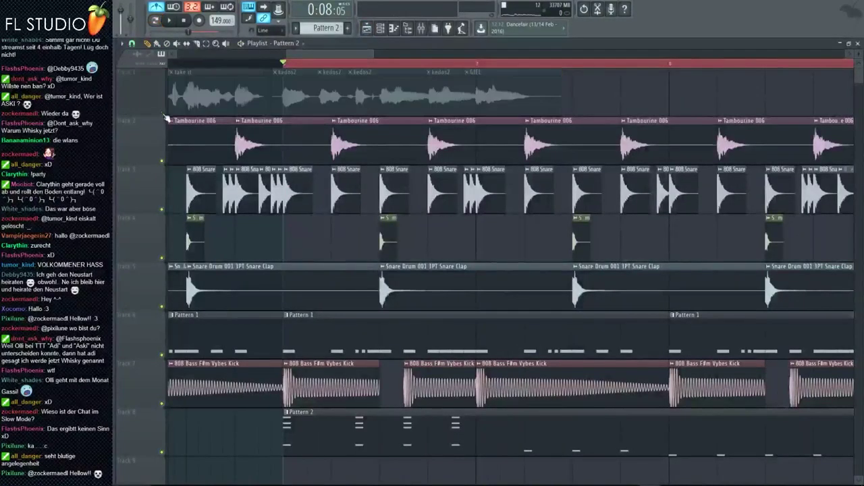
key(F9)
click(384, 298)
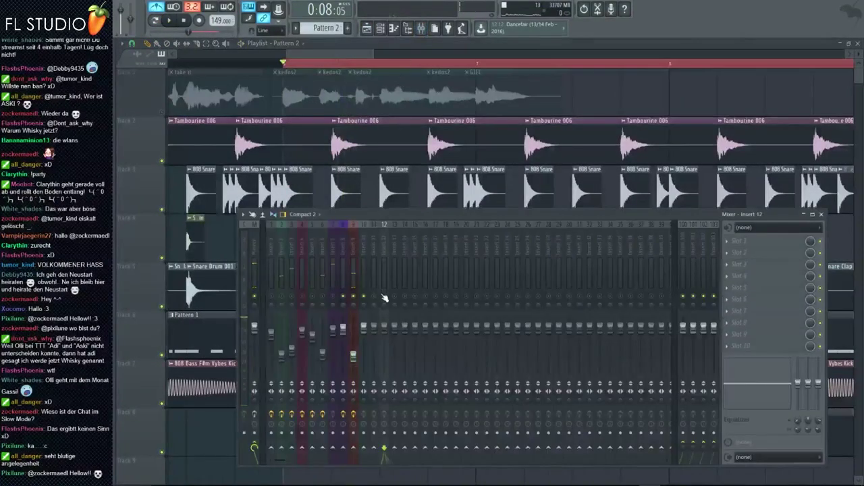
key(F9)
double_click(340, 423)
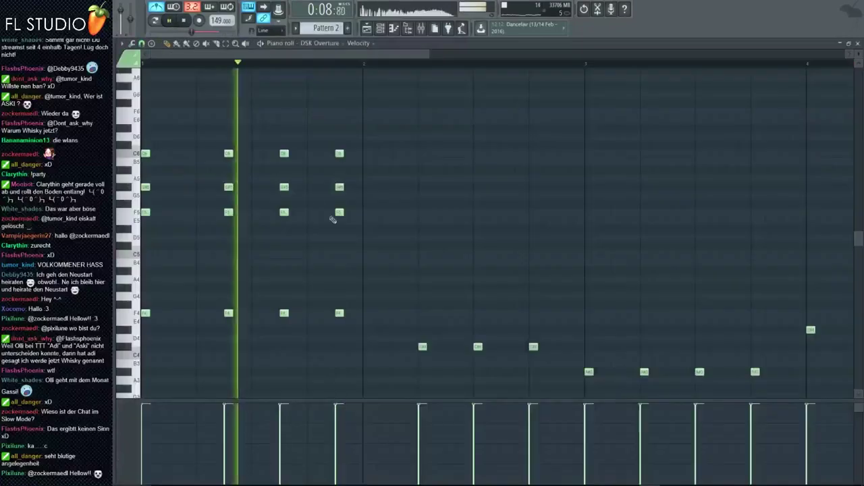
Reduce bar 1's chords to two notes by deleting the C6 and F5 rows and lowering the G#5 row to G#4
ctrl+drag(406, 149, 136, 275)
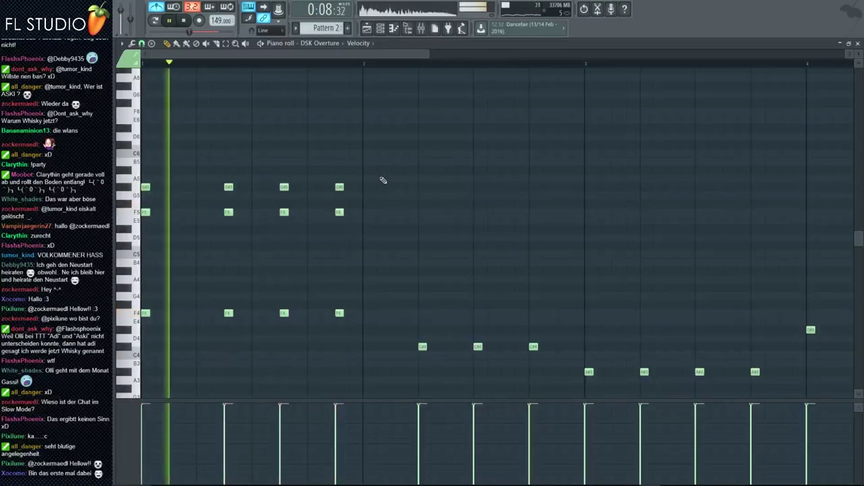
key(space)
ctrl+drag(365, 176, 143, 192)
ctrl+drag(346, 224, 154, 213)
key(space)
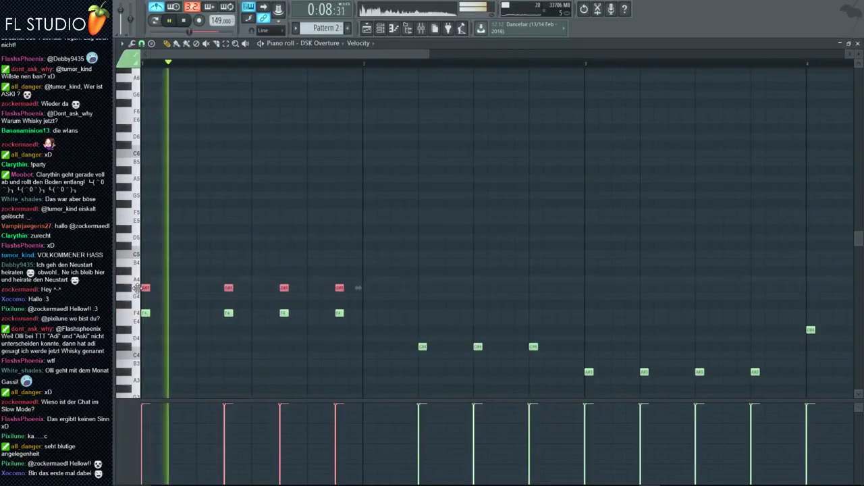
Copy the G#4 row to start above bar 2's first C#4 note and delete the second copied note
drag(137, 288, 422, 286)
key(space)
ctrl+drag(359, 283, 401, 280)
right_click(505, 288)
key(space)
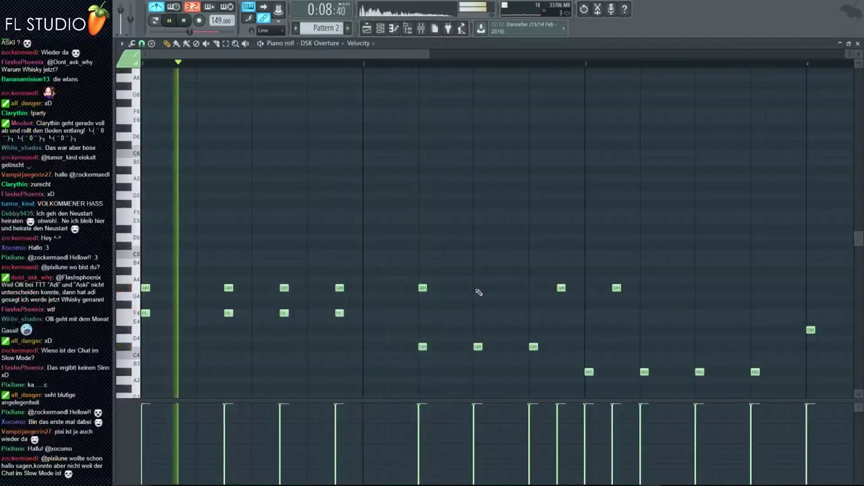
Add G#4 and F4 above bar 2's second and third C#4 notes, and delete the two leftover G#4 copies
click(479, 291)
drag(533, 303, 534, 313)
right_click(560, 288)
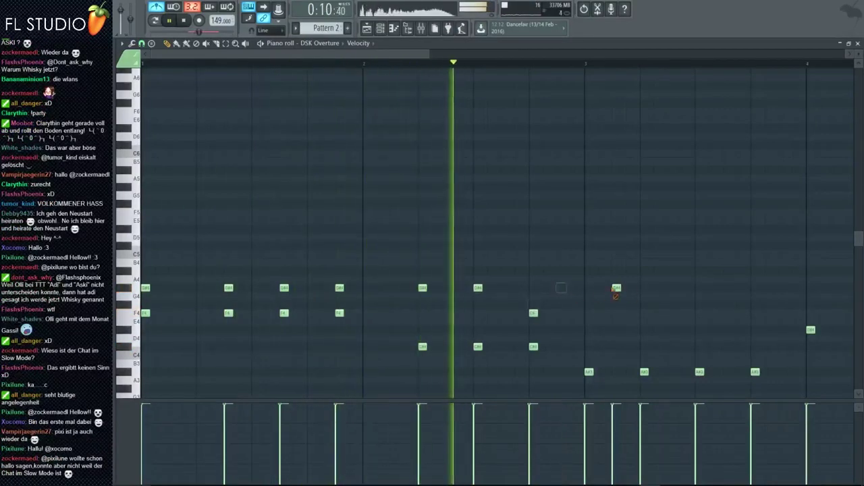
right_click(616, 287)
key(space)
key(space)
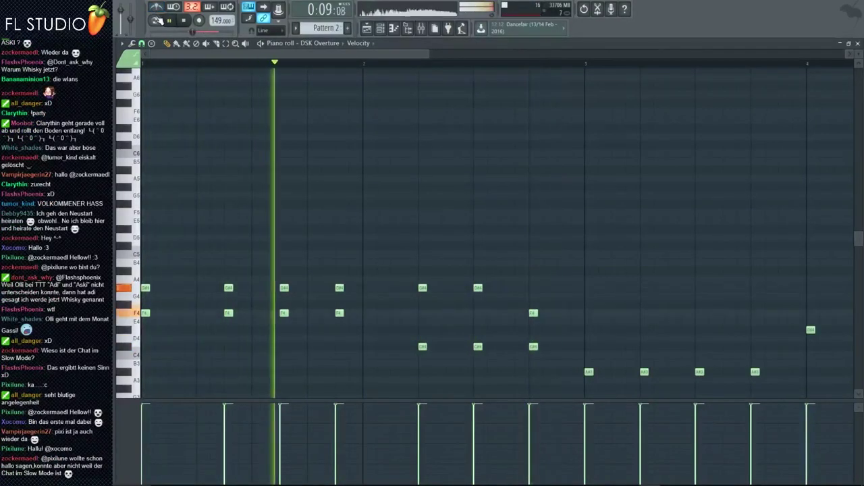
Replay bar 2 and raise the F4 above its last C#4 note to F#4
ctrl+scroll(378, 175, down, 2)
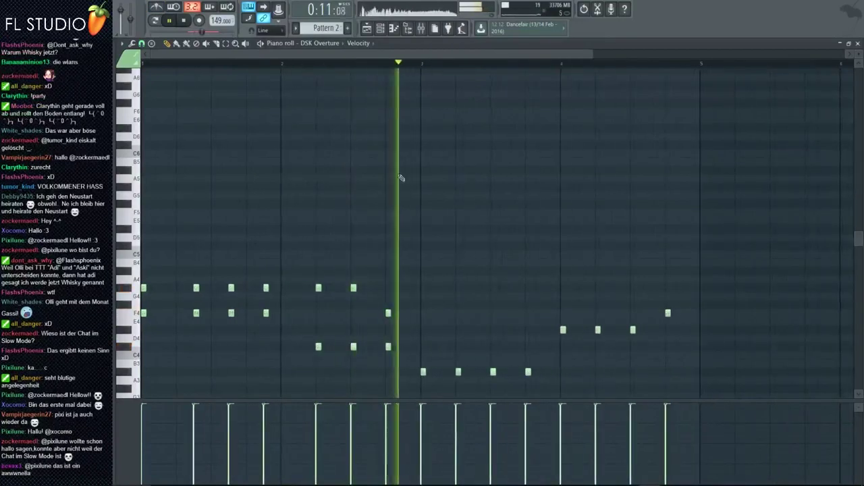
click(355, 63)
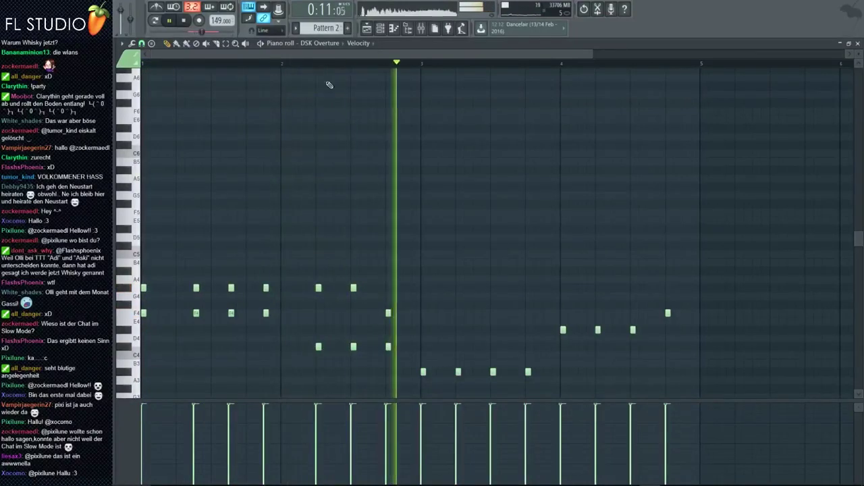
click(301, 63)
key(space)
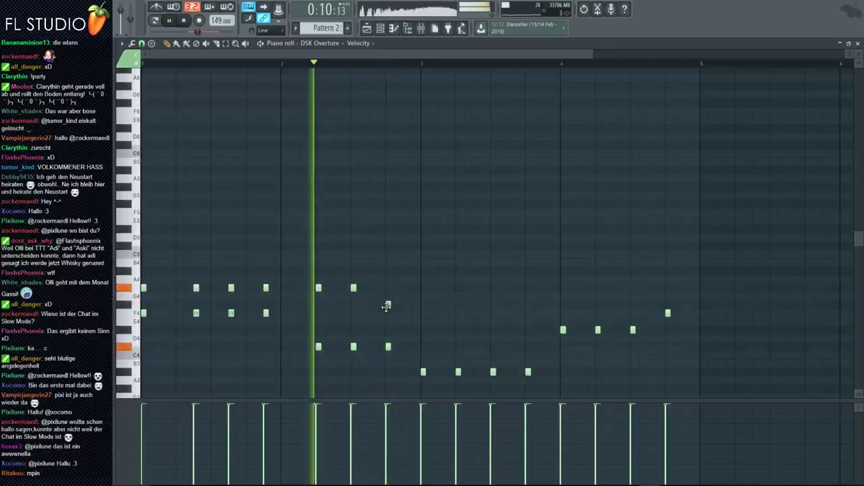
key(space)
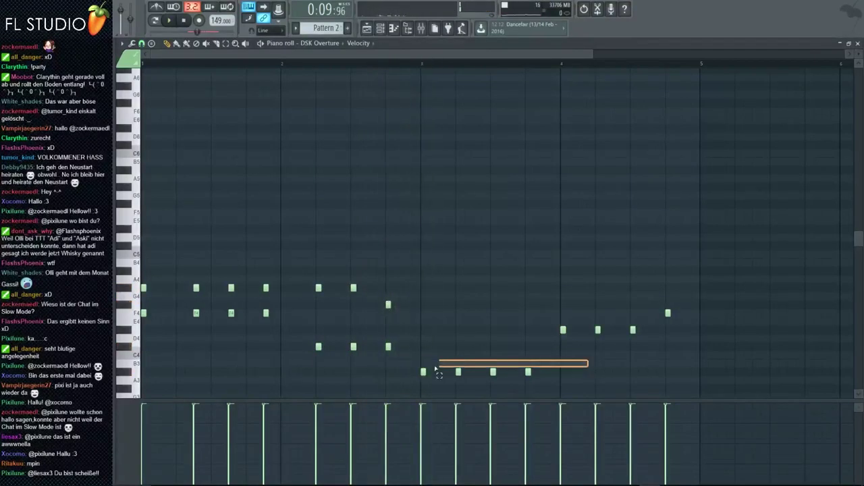
Copy bar 3's four A#3 notes up to C5 and play the result
key(space)
drag(437, 371, 423, 255)
key(space)
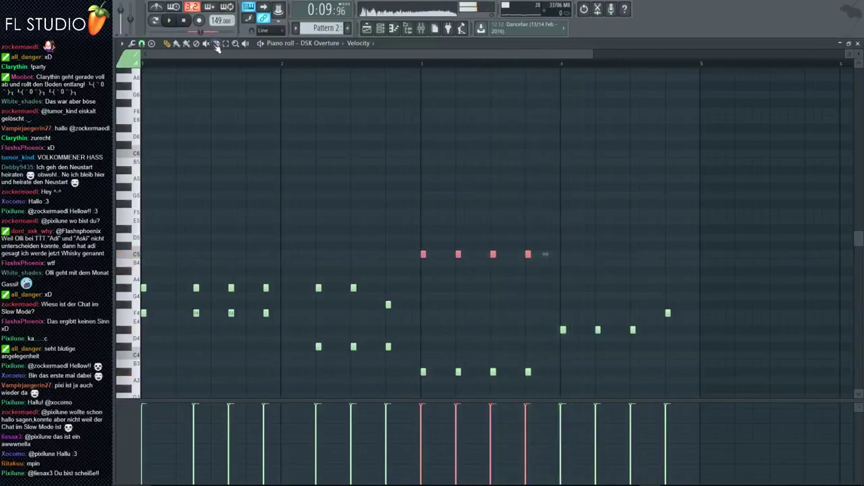
Play the progression and lower the first two G#4 notes in bar 2 to F4
key(ctrl+d)
key(space)
scroll(239, 191, down, 3)
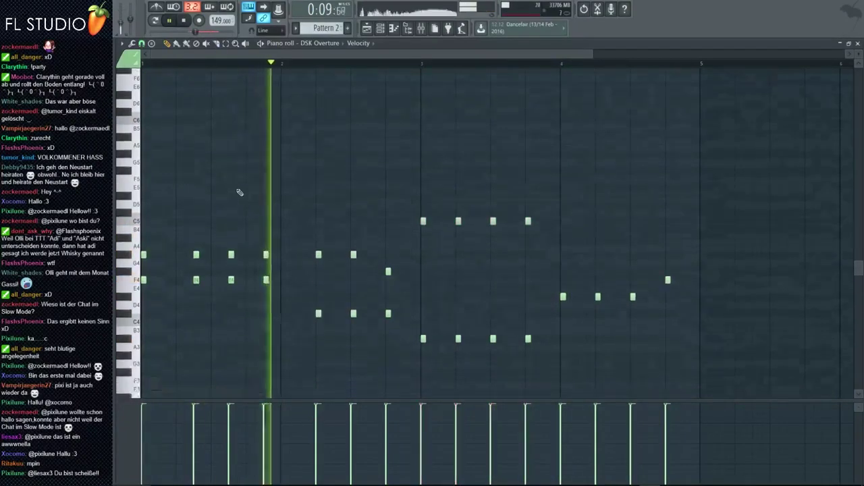
key(space)
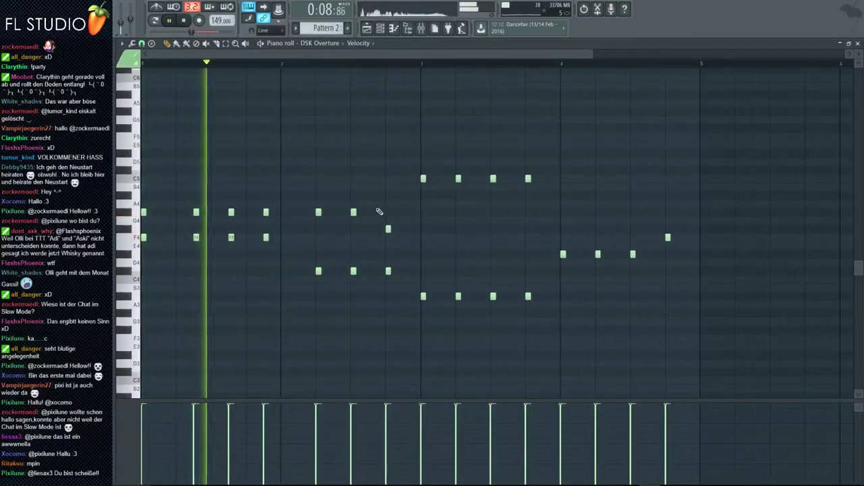
drag(378, 206, 316, 242)
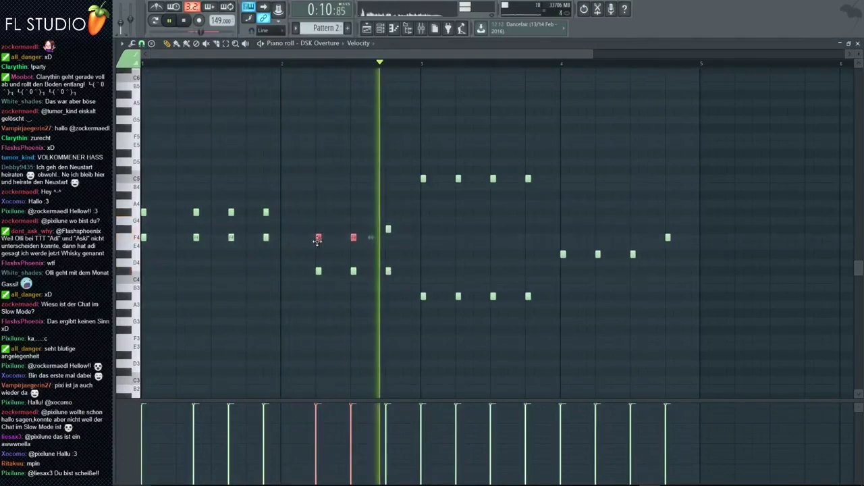
key(space)
Replace the notes in bars 3 and 4 with a duplicate of bars 1 and 2, and play the result
drag(711, 167, 419, 321)
key(Delete)
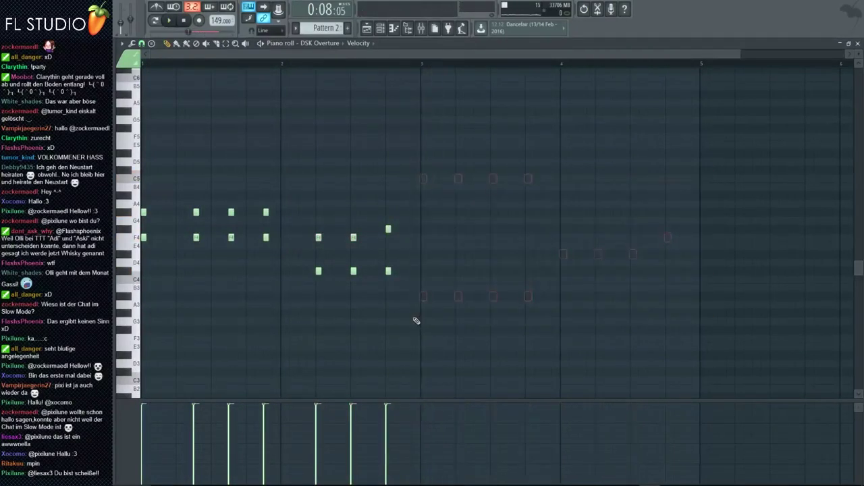
drag(426, 153, 140, 328)
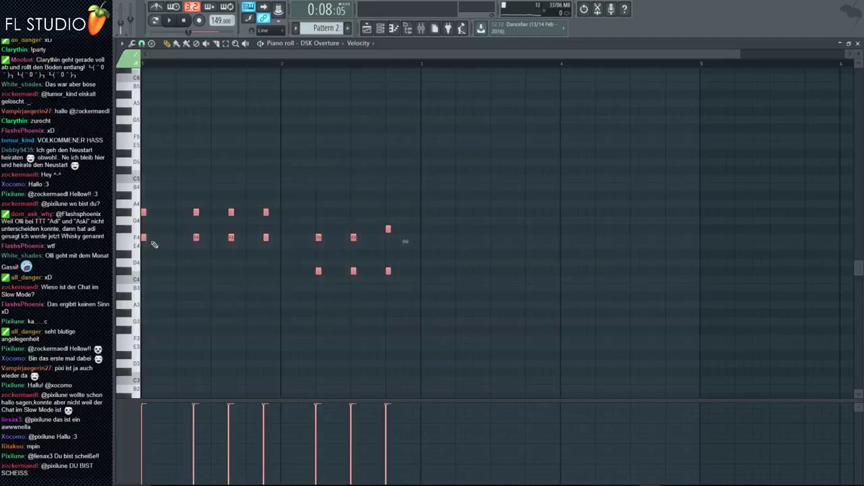
key(ctrl+b)
key(space)
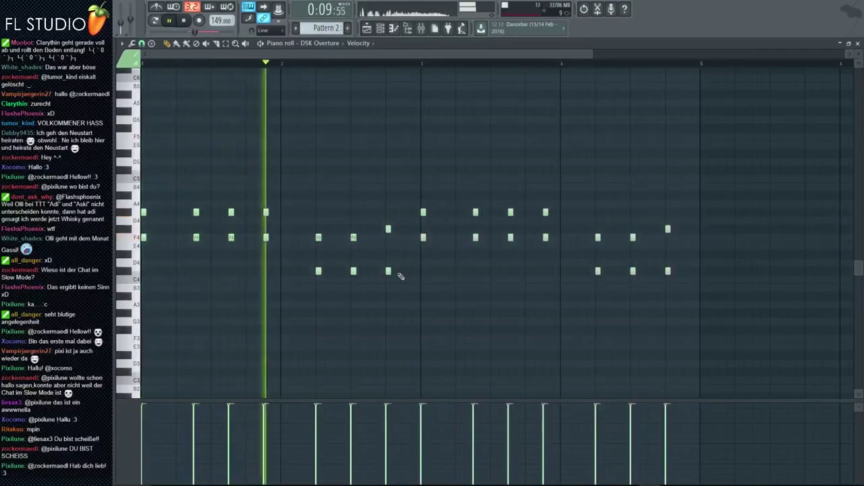
Raise bar 2's first two chords to G#4 and F4, and its last chord to G4 and F4
click(273, 84)
drag(375, 228, 318, 241)
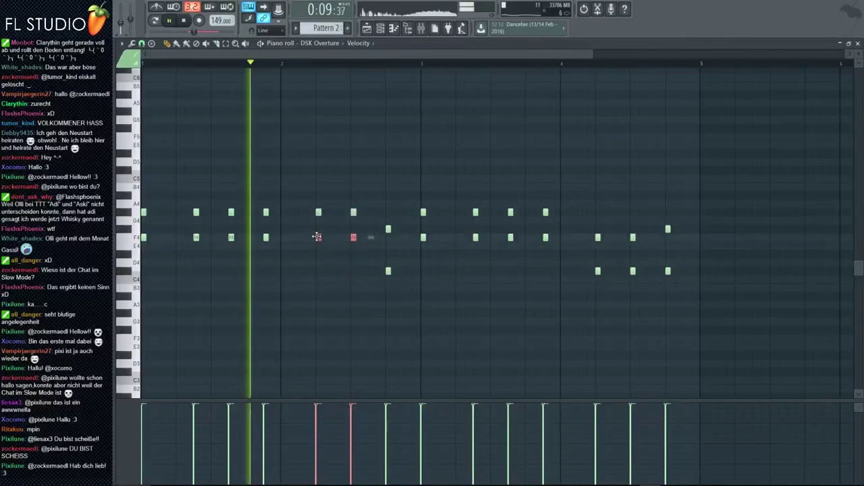
click(328, 260)
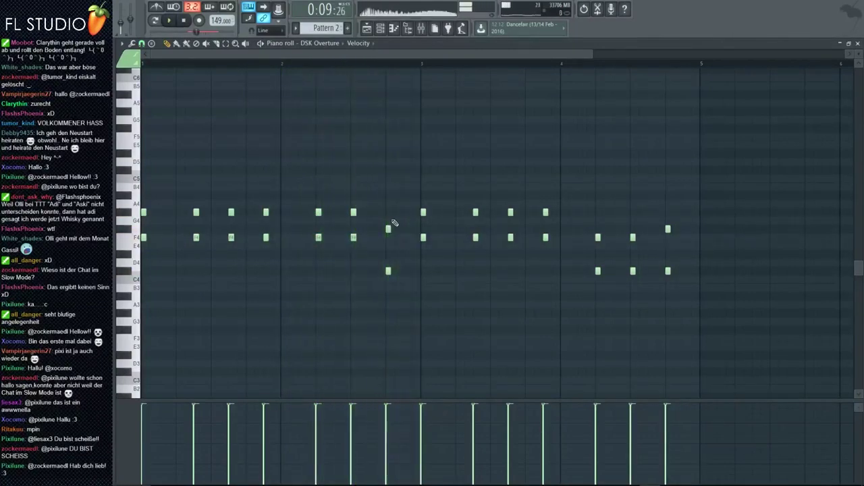
mouse_move(389, 227)
mouse_down()
mouse_move(387, 212)
mouse_move(386, 227)
mouse_up()
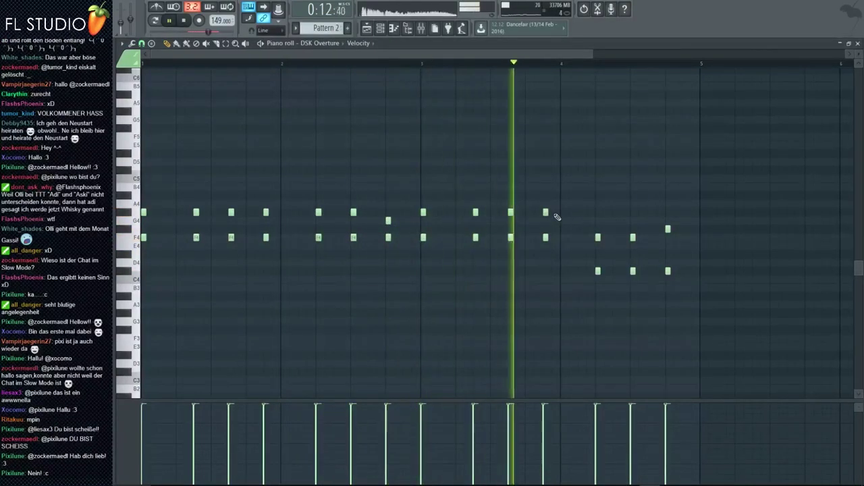
drag(698, 225, 582, 276)
key(Delete)
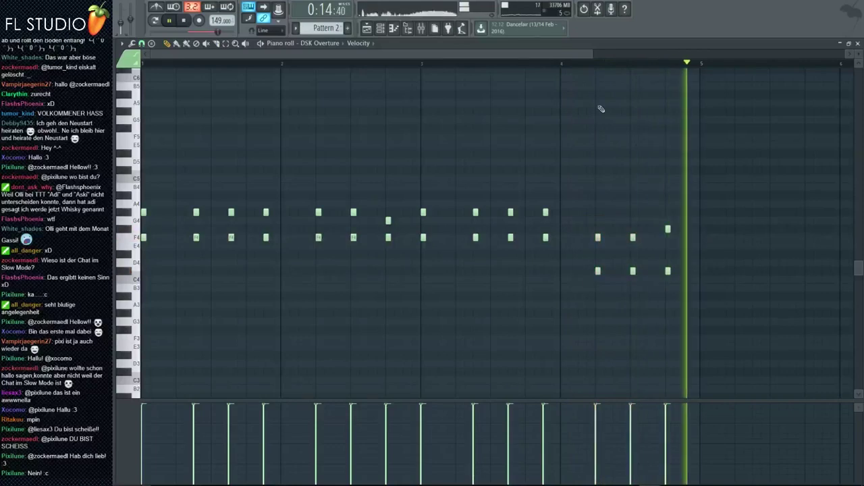
key(ctrl+z)
Change bar 4's last chord to A#4 over F4 and remove the misplaced note beside it
drag(668, 229, 666, 212)
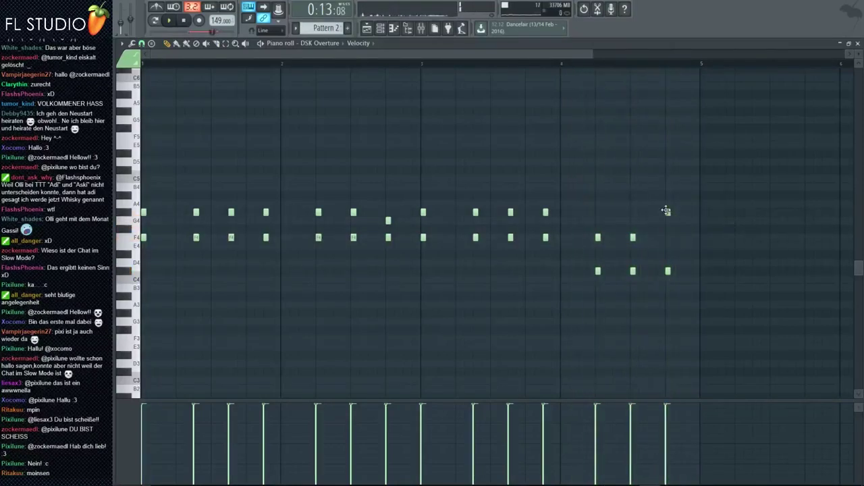
drag(667, 270, 664, 244)
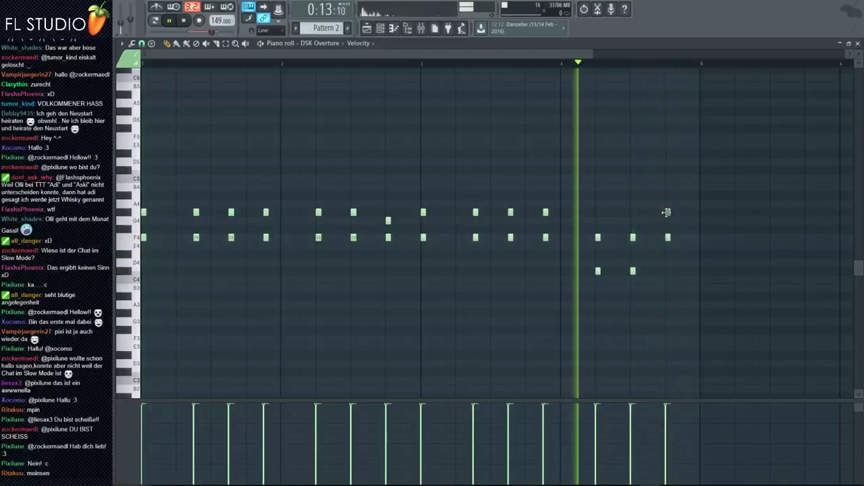
right_click(666, 213)
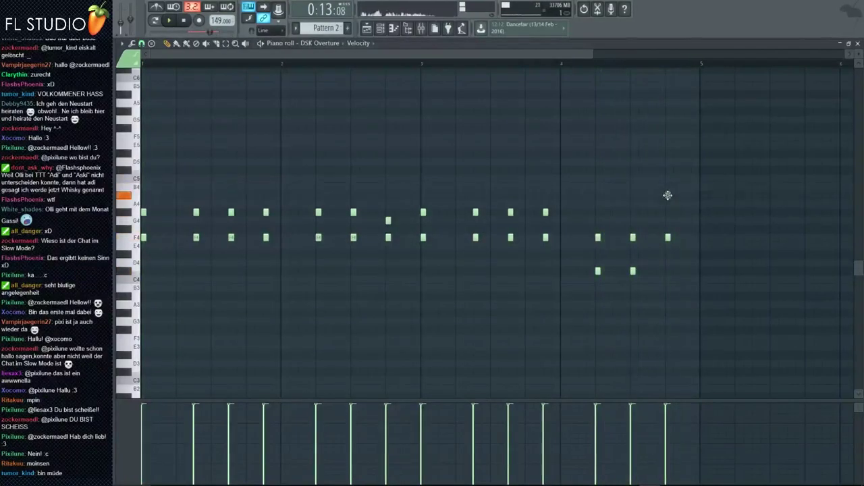
click(672, 197)
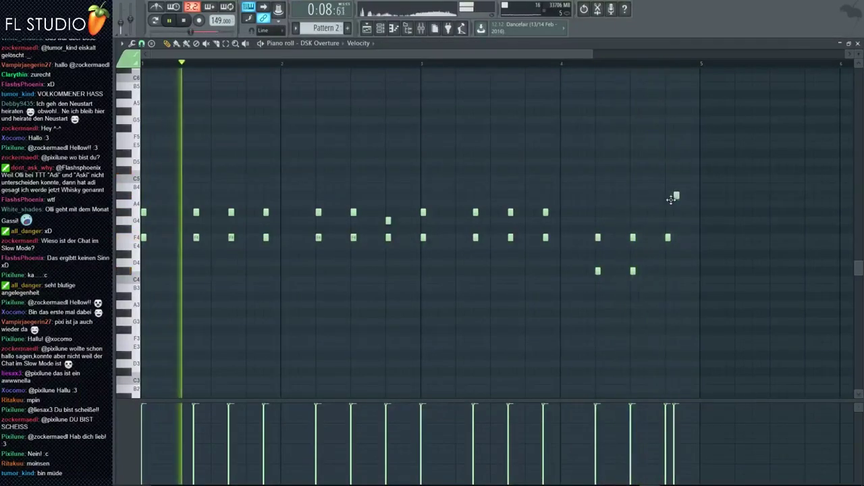
right_click(672, 195)
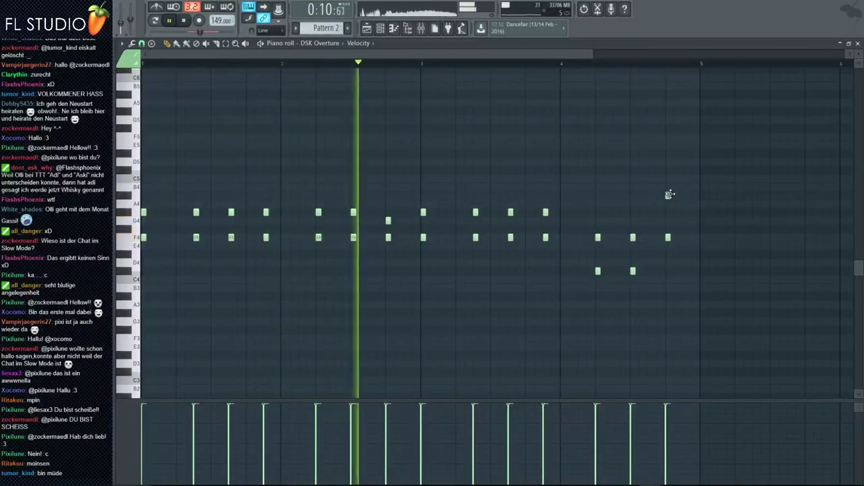
click(669, 195)
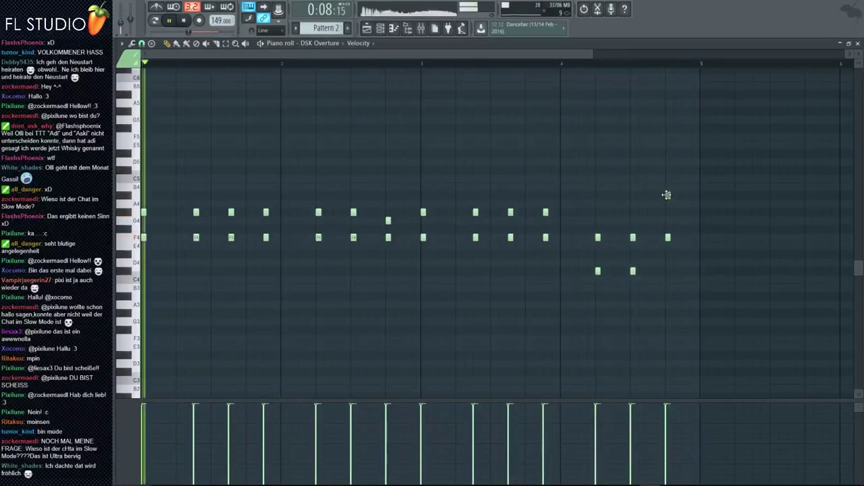
Open Fruity Reeverb 2 and Fruity parametric EQ 2 on mixer Insert 9 and boost the EQ's teal treble band
click(422, 28)
click(352, 274)
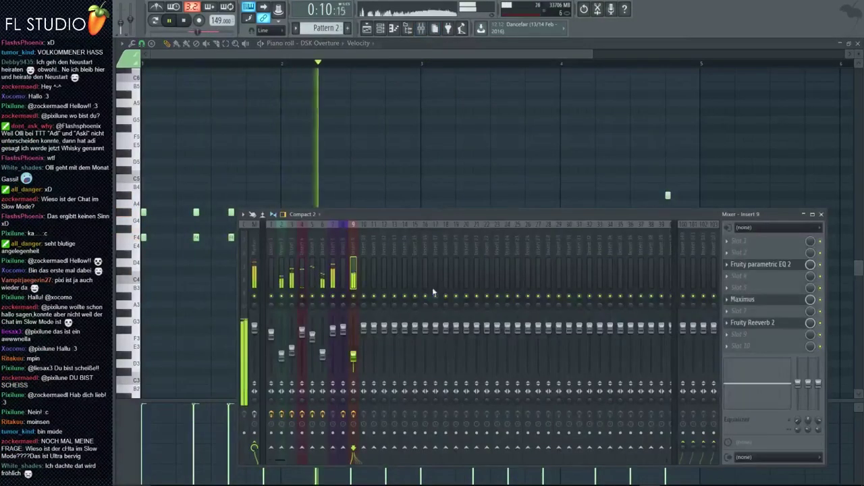
click(754, 323)
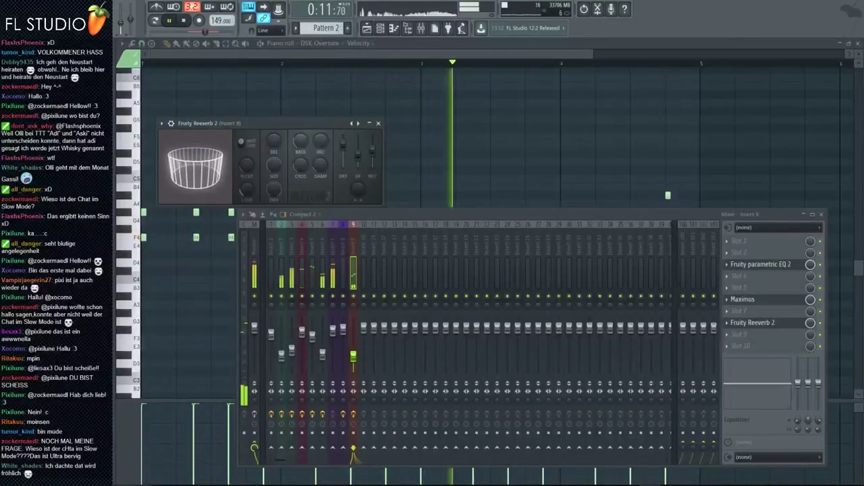
click(755, 267)
drag(499, 301, 481, 279)
click(143, 32)
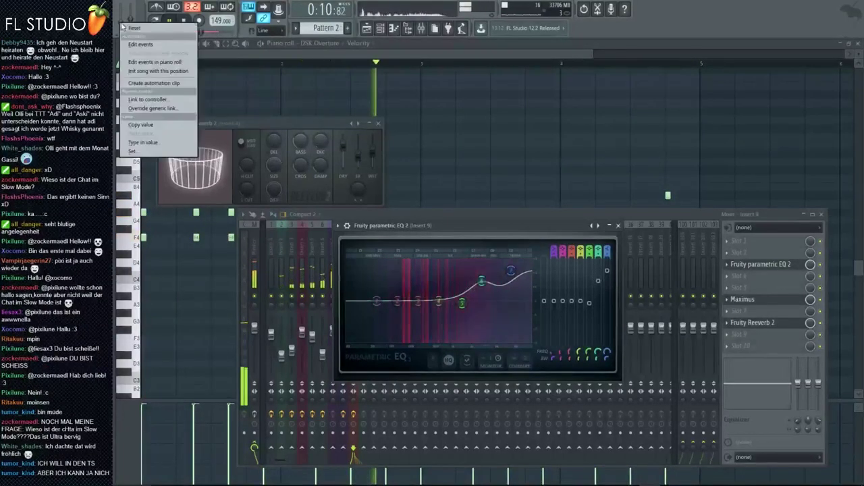
key(Escape)
Reopen Insert 9's Fruity parametric EQ 2 and raise the green upper-mid band slightly
click(339, 282)
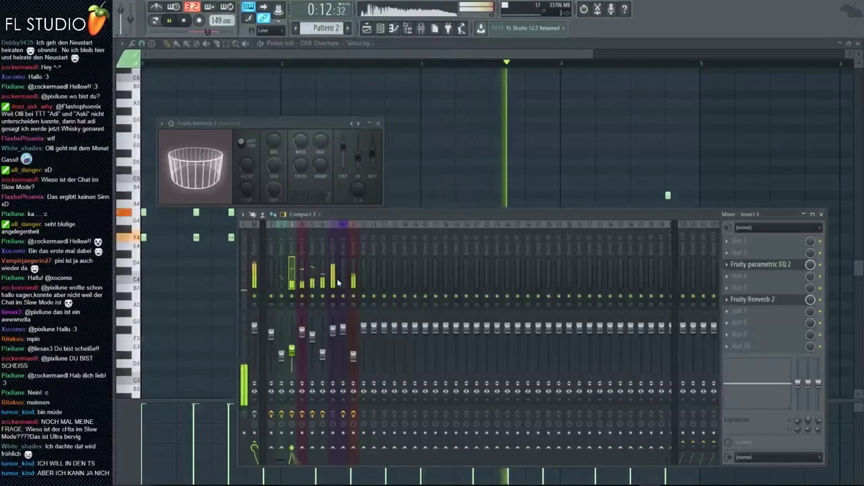
click(354, 364)
click(759, 265)
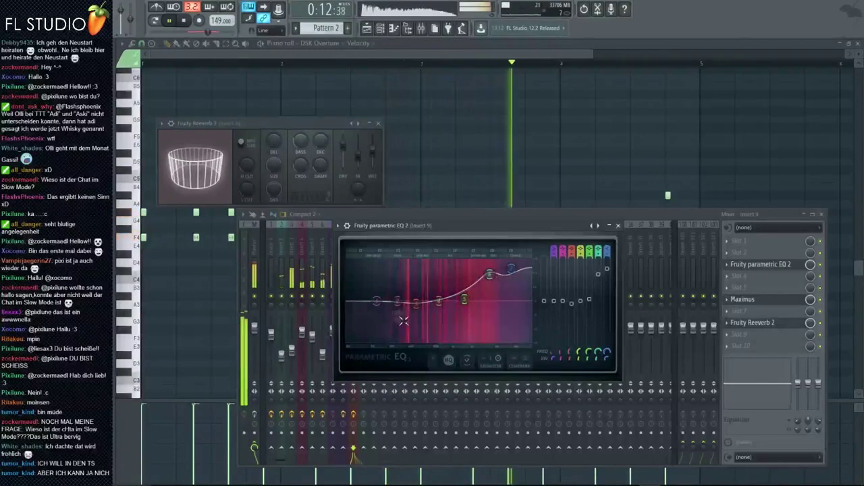
drag(464, 301, 473, 292)
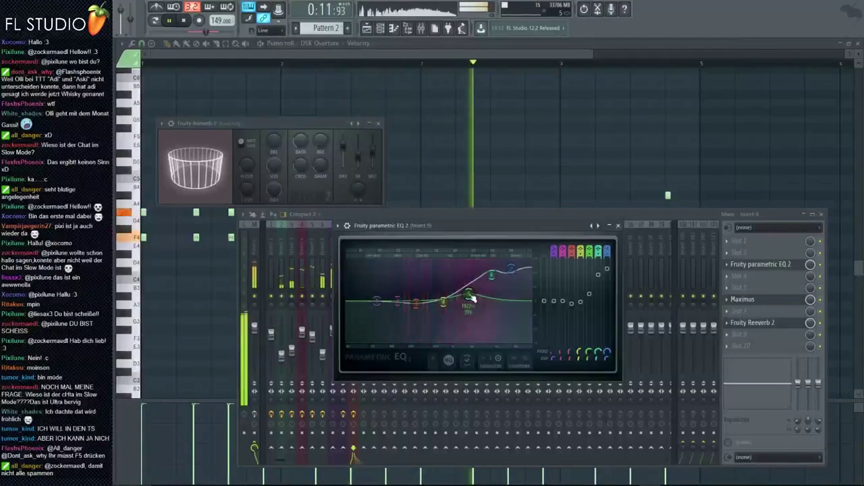
Return to the playlist and place an independent copy of the 808 Bass F#m Vybes Kick clip on Track 9 at bar 9
click(367, 29)
scroll(425, 287, down, 5)
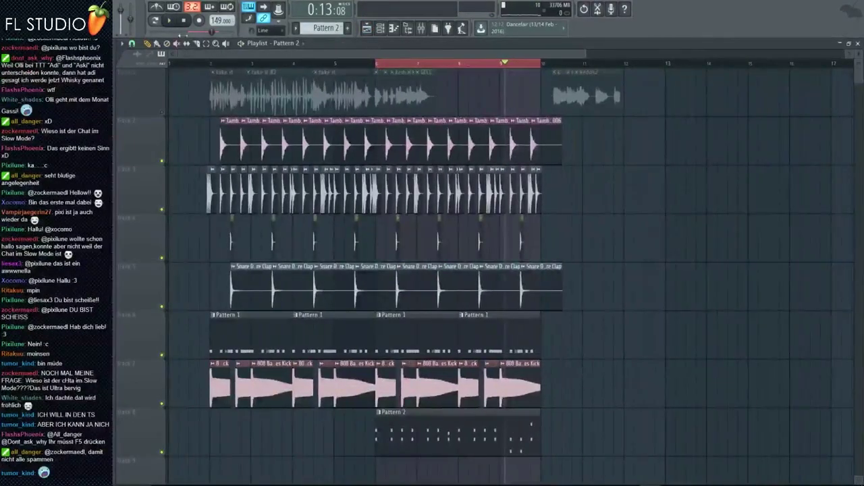
scroll(384, 298, up, 6)
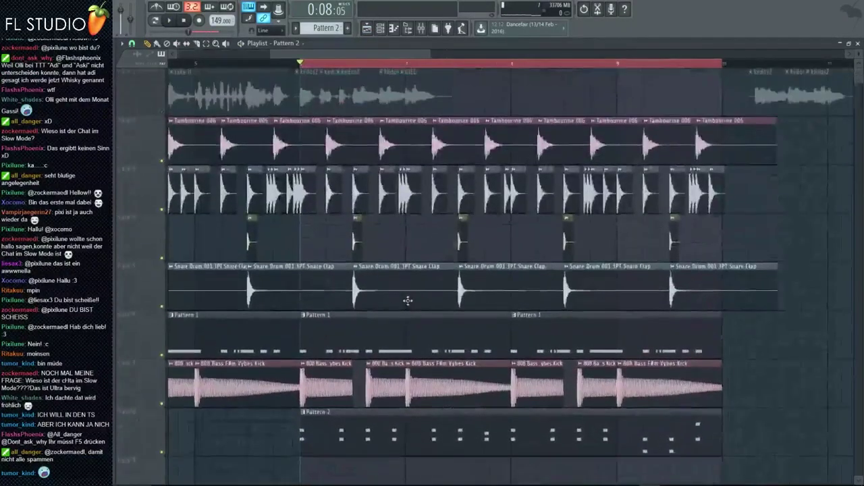
scroll(385, 298, up, 3)
scroll(385, 295, down, 3)
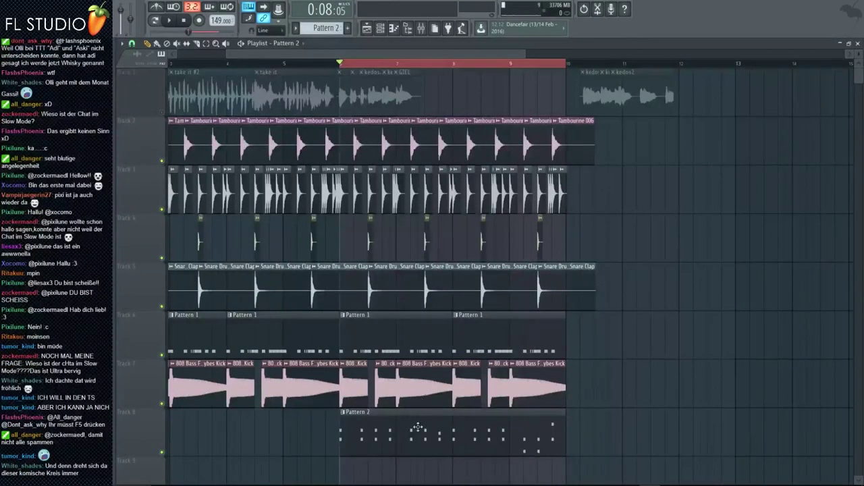
double_click(429, 391)
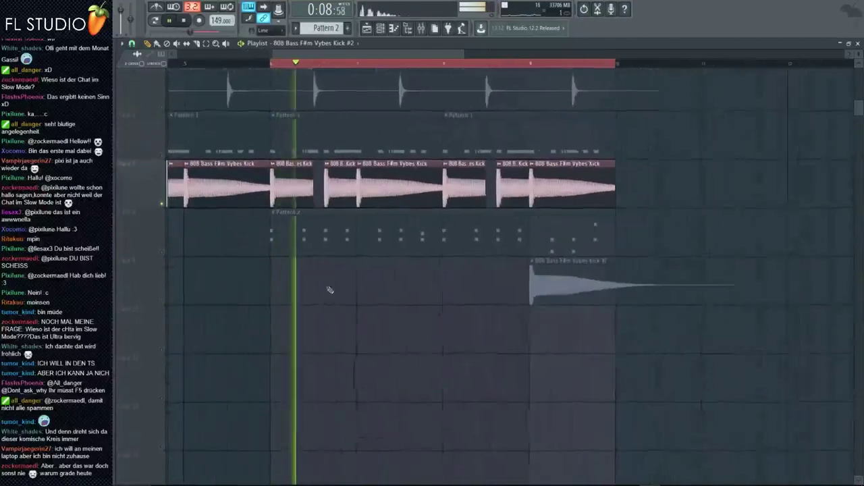
Move the 808 Bass F#m Vybes Kick #2 clip to mid-bar 7 and shorten the Track 7 bass clip to end at its start
key(space)
drag(593, 272, 471, 273)
key(space)
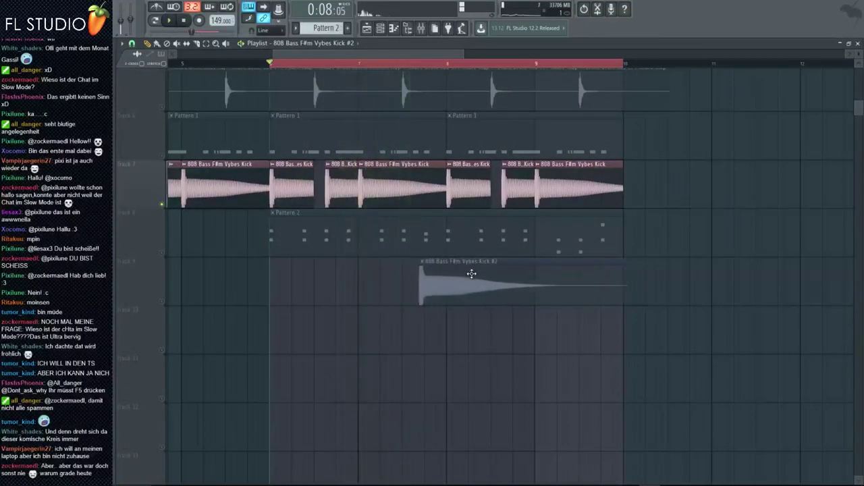
scroll(451, 375, up, 2)
key(space)
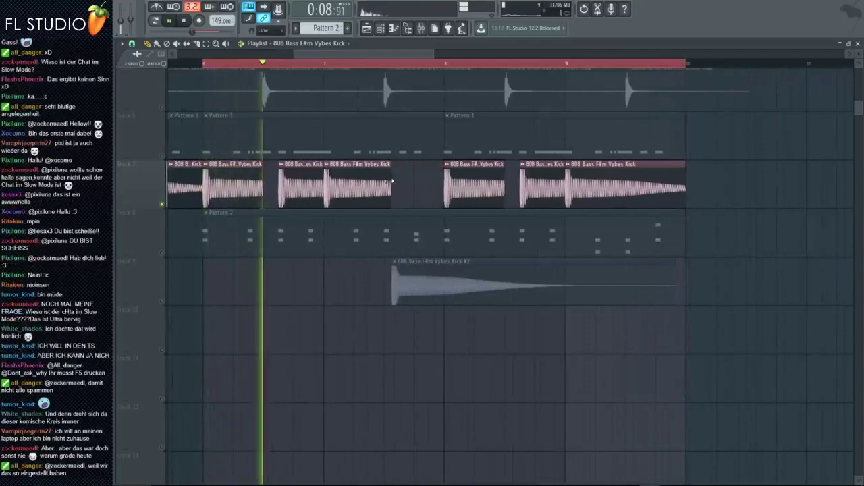
click(430, 271)
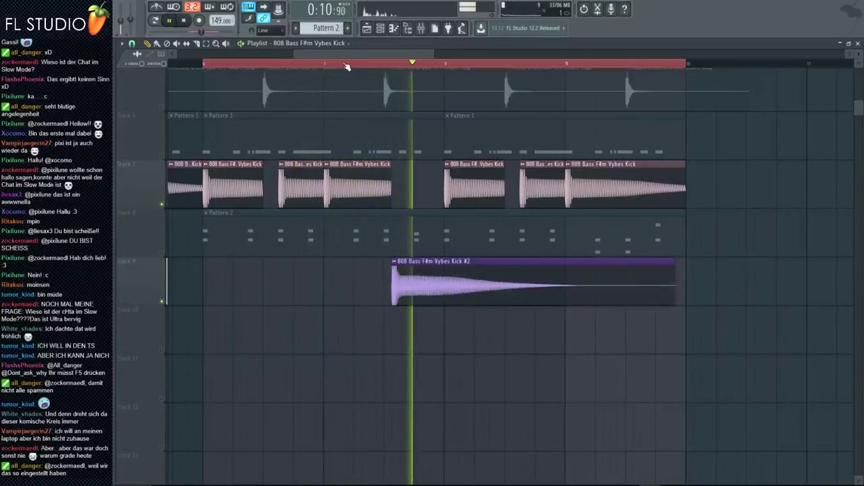
Adjust the stretch pitch of 808 Bass F#m Vybes Kick #2 and shorten its clip to end at bar 8
key(space)
double_click(431, 271)
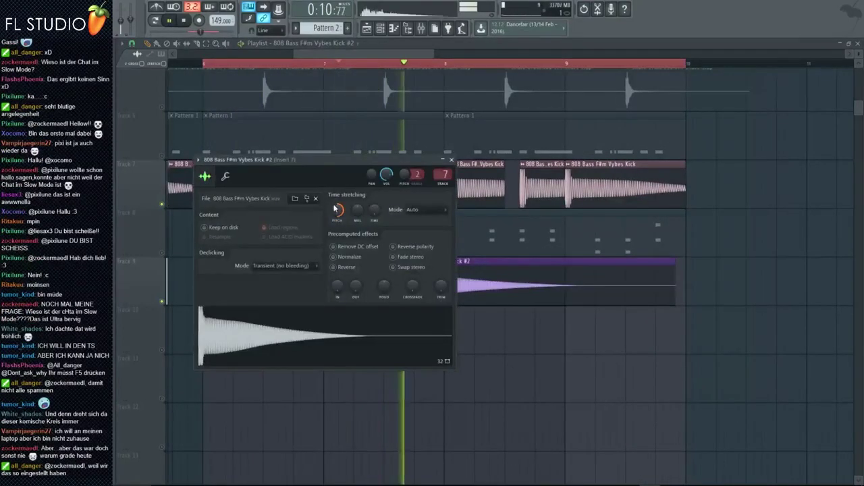
drag(674, 272, 408, 262)
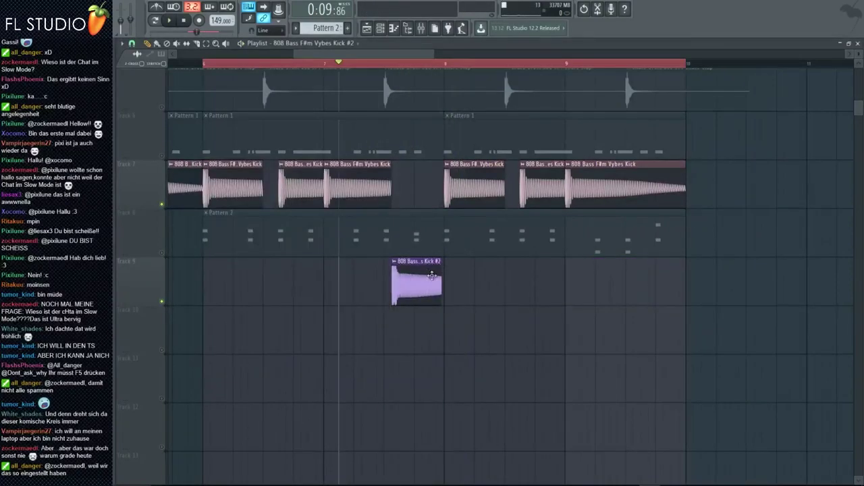
scroll(436, 272, up, 4)
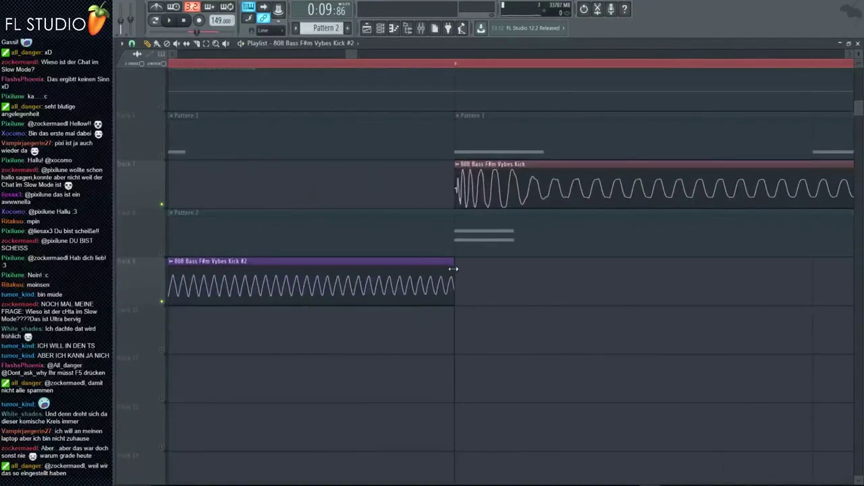
scroll(453, 269, down, 3)
Move the 808 Bass F#m Vybes Kick #2 clip into the Track 7 gap before bar 8 and play it
drag(337, 273, 203, 198)
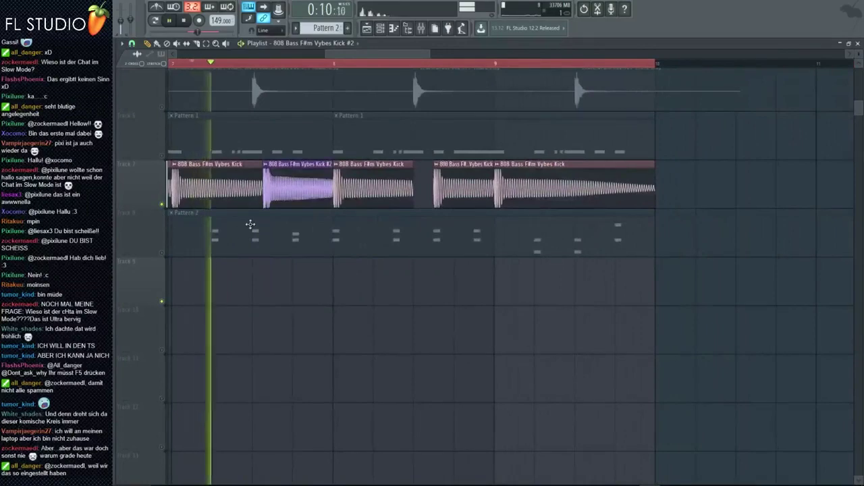
scroll(249, 224, down, 2)
scroll(297, 203, up, 4)
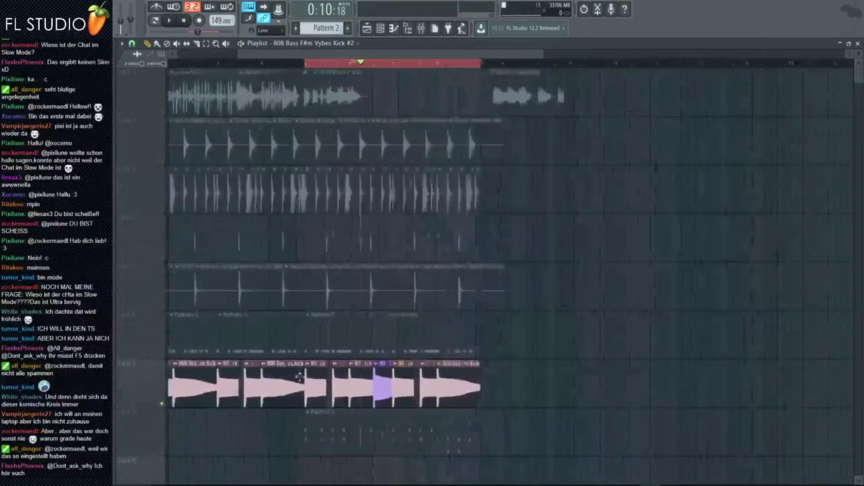
scroll(299, 375, up, 3)
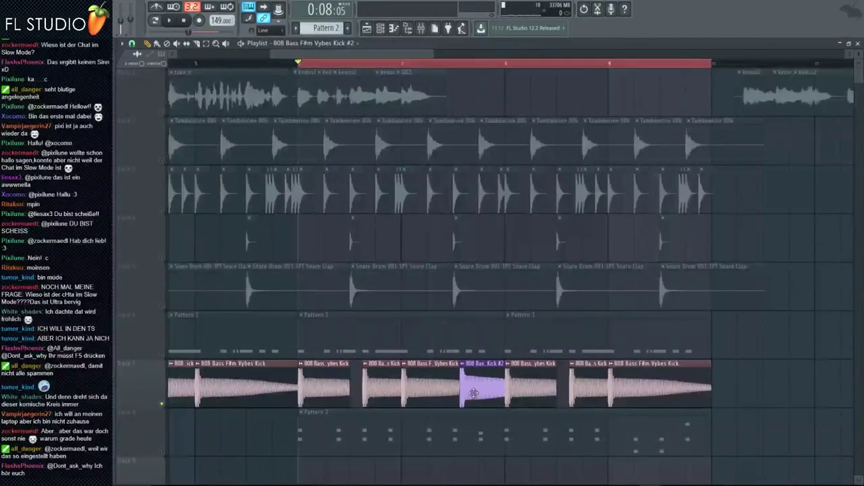
Check the channel settings of 808 Bass F#m Vybes Kick #2 and play the loop from bar 6
double_click(445, 379)
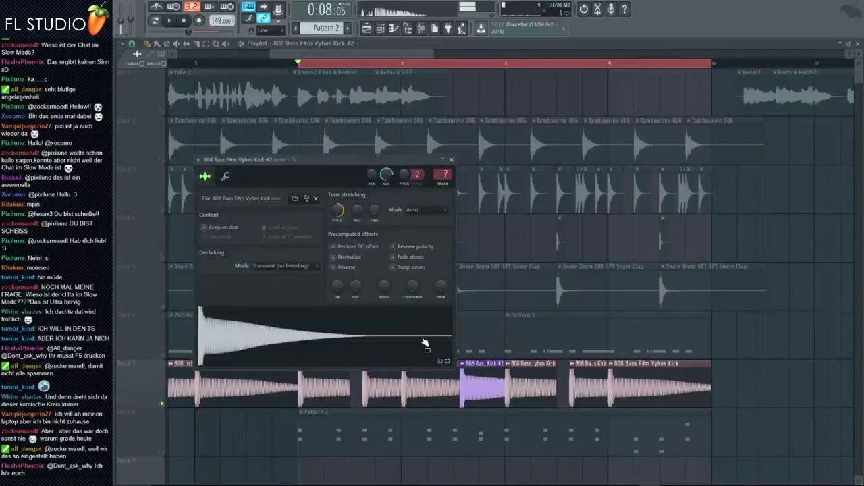
click(475, 289)
key(space)
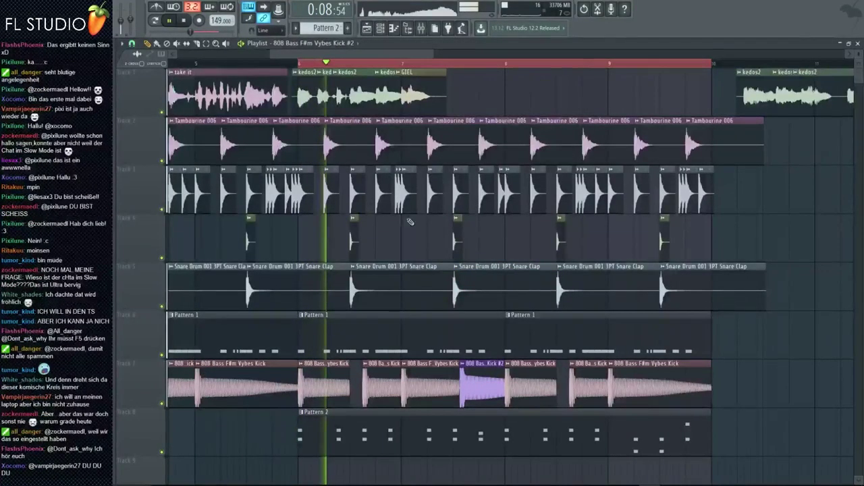
key(space)
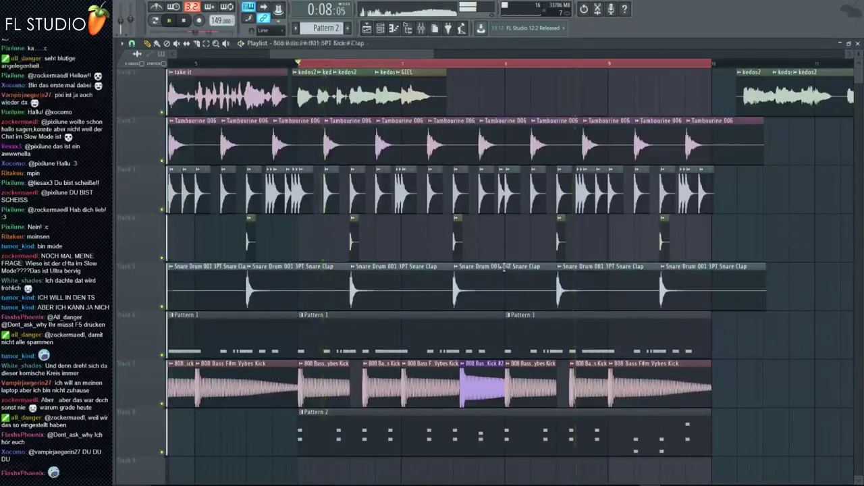
right_click(507, 274)
key(ctrl+z)
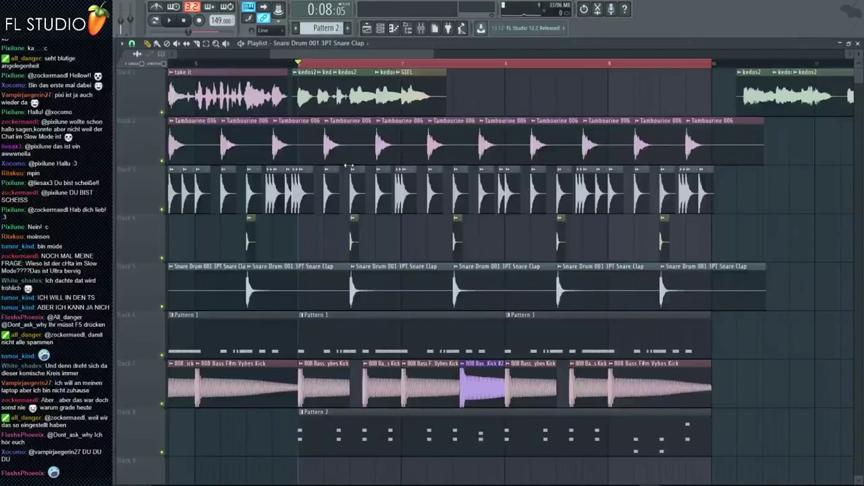
Play the loop with the mixer on screen to examine the levels of the individual tracks
scroll(371, 230, down, 4)
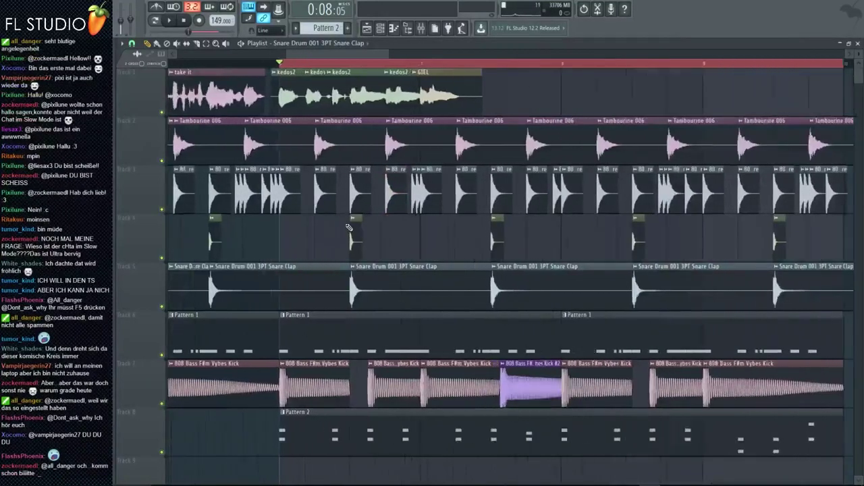
ctrl+scroll(361, 219, down, 1)
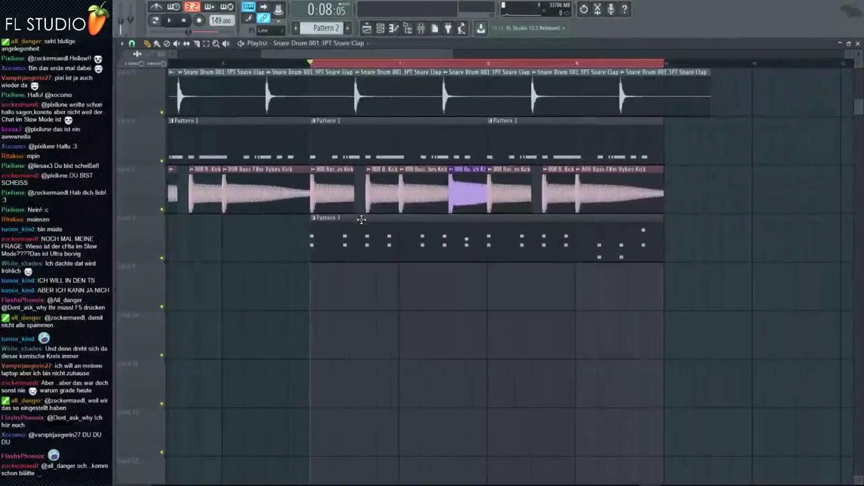
scroll(365, 202, up, 4)
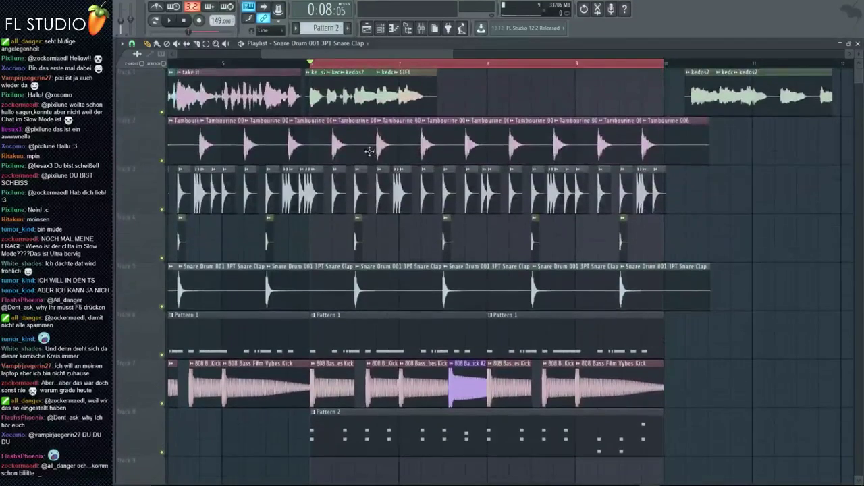
click(422, 29)
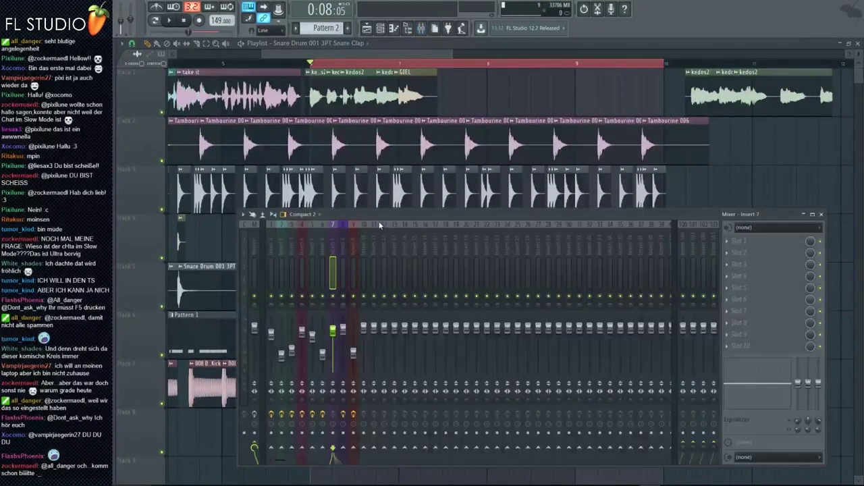
key(space)
drag(366, 215, 607, 197)
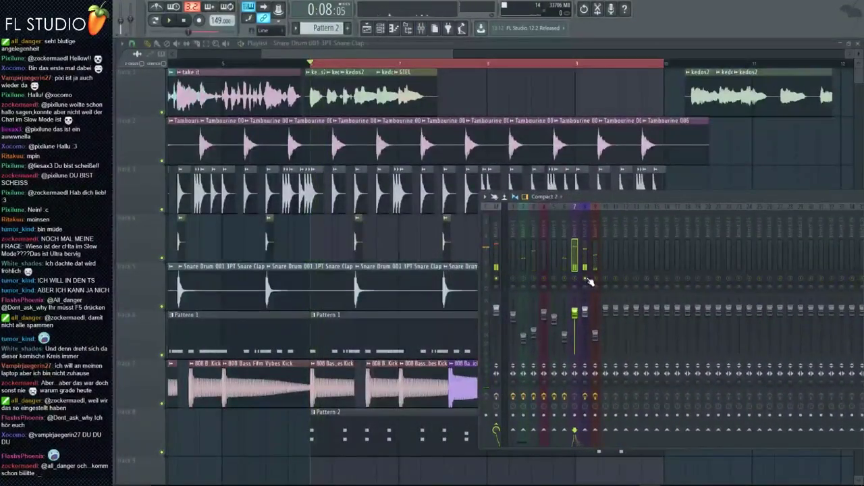
key(space)
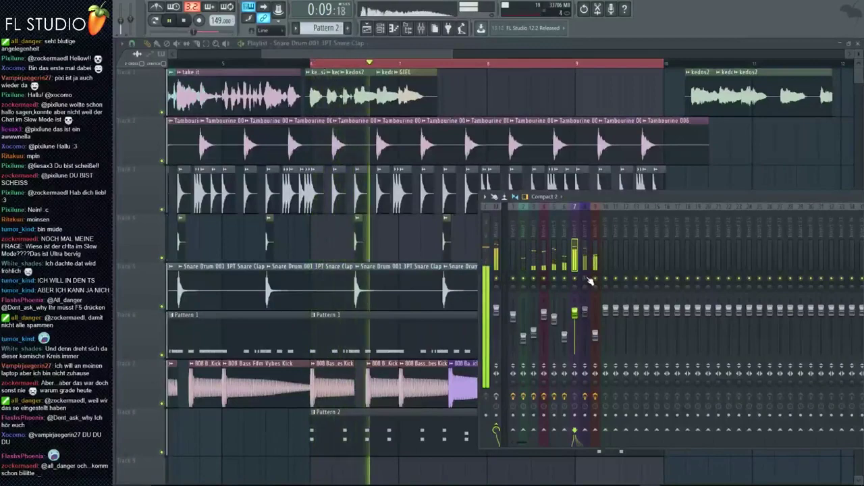
key(F9)
Play from just before bar 7, shift the 808 Bass F#m Vybes Kick #2 clip to mid-bar 7 and adjust its channel volume
click(397, 62)
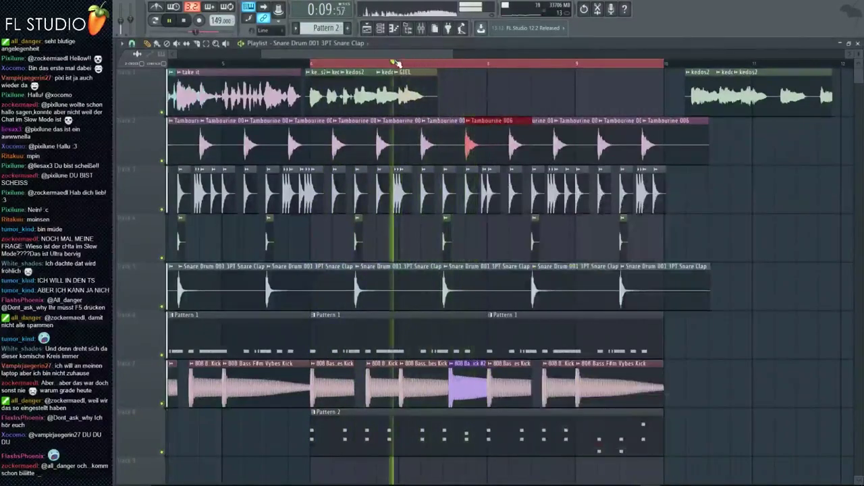
scroll(446, 381, up, 3)
key(space)
drag(474, 381, 459, 381)
double_click(459, 381)
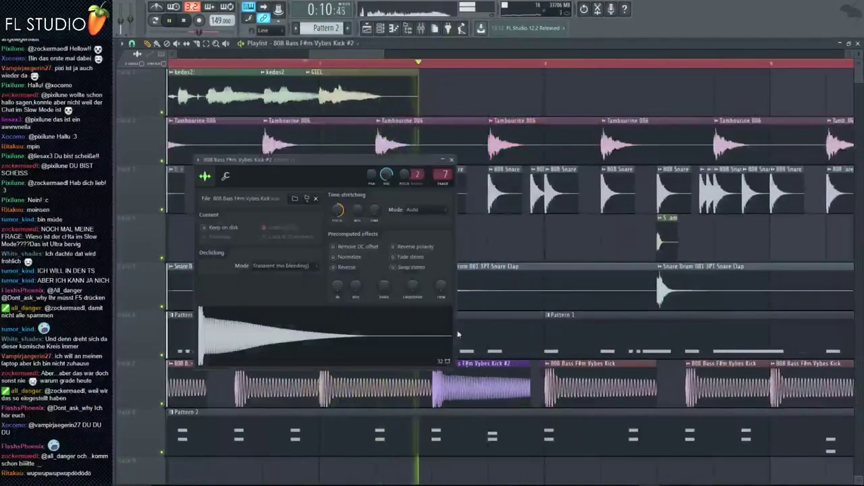
key(space)
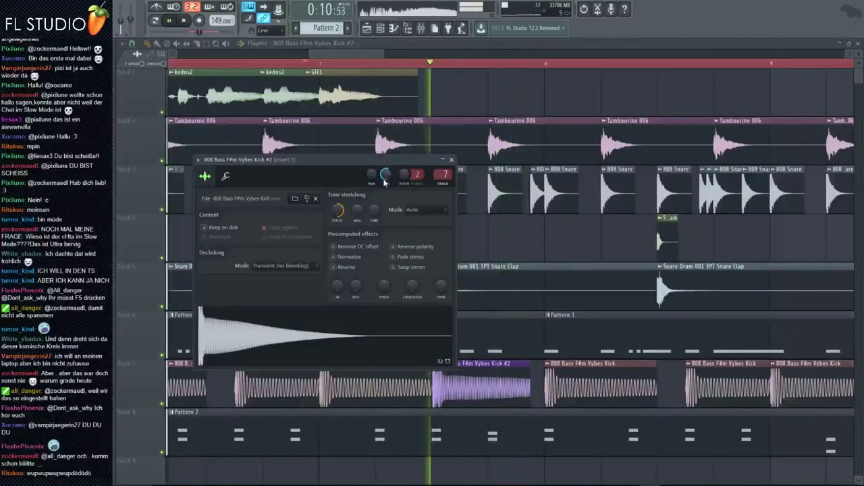
Move the 808 Bass F#m Vybes Kick #2 clip a little past mid-bar 7 and down onto Track 9
drag(503, 382, 515, 381)
key(space)
key(space)
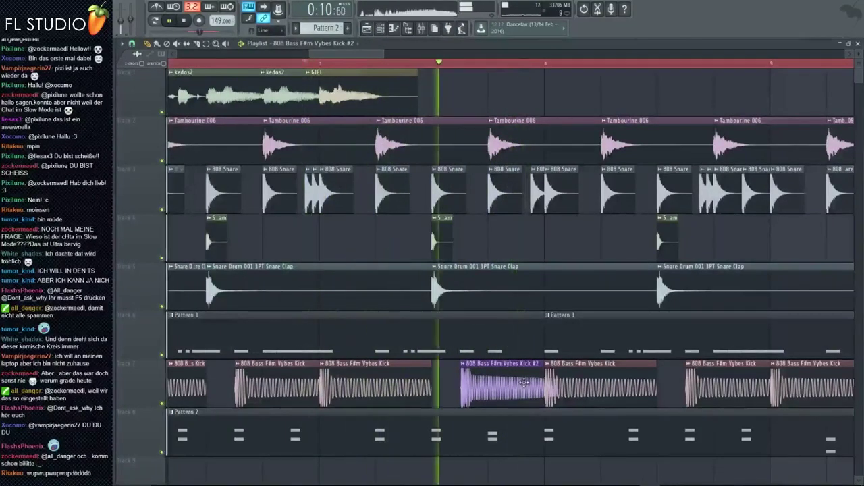
drag(524, 382, 532, 481)
key(space)
scroll(519, 432, down, 5)
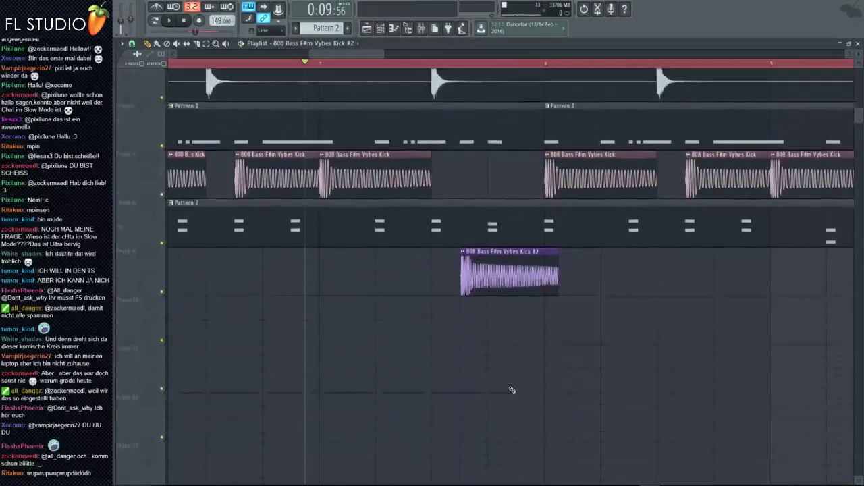
Clone the 808 Bass F#m Vybes Kick #2 channel and color the clone green
double_click(497, 235)
key(F6)
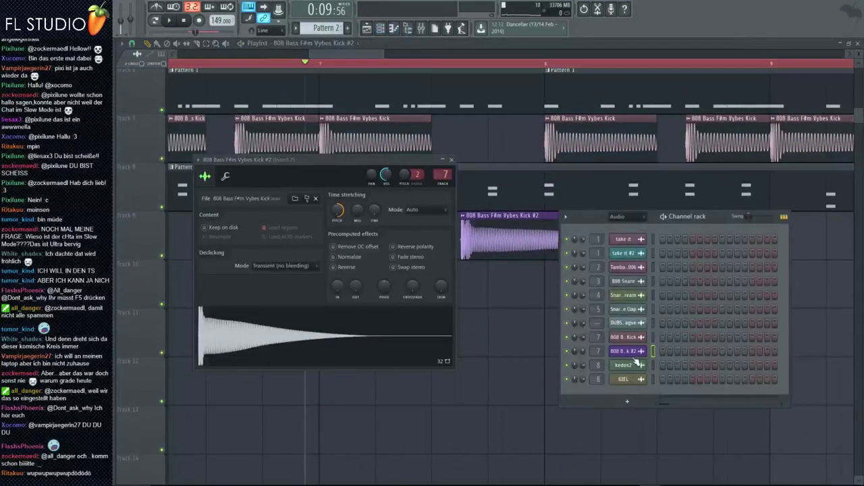
right_click(637, 352)
mouse_move(672, 414)
click(667, 432)
right_click(637, 366)
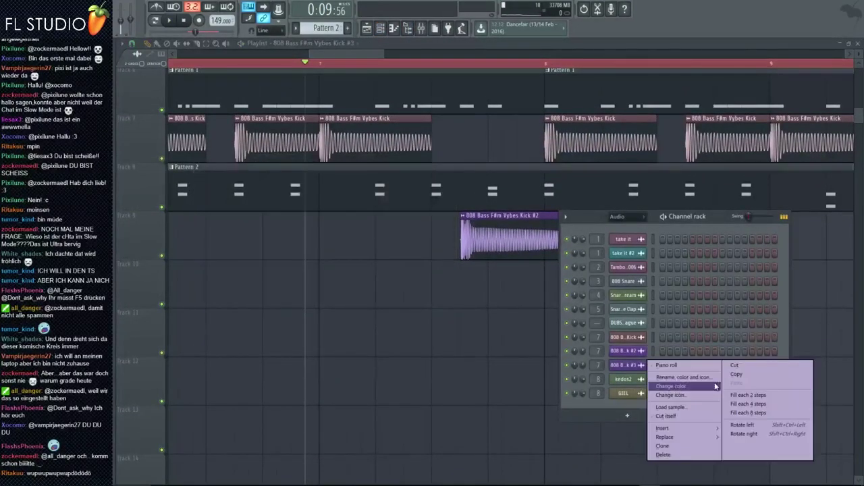
click(682, 375)
key(Return)
Place the 808 Bass F#m Vybes Kick #3 clip on Track 10 directly beneath the #2 clip and play it
click(627, 365)
drag(270, 331, 466, 283)
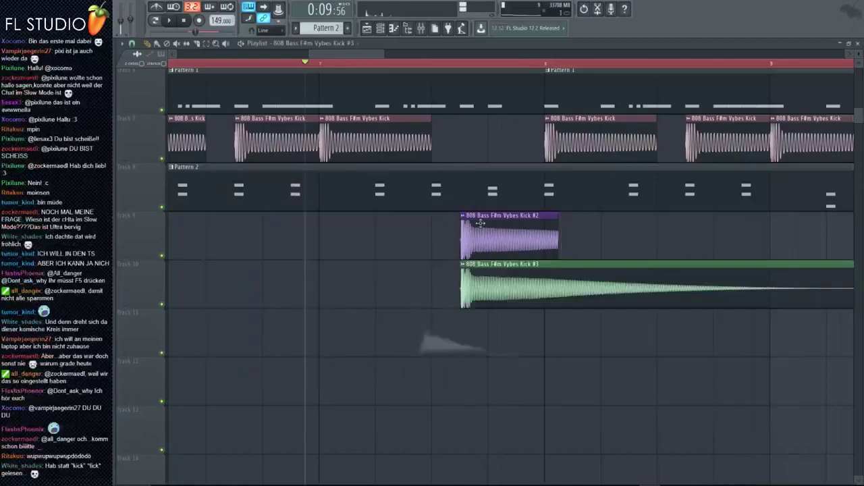
scroll(629, 221, up, 5)
key(space)
Shorten the 808 Bass F#m Vybes Kick #2 clip on Track 9 and start the #3 clip where it ends
drag(688, 221, 338, 236)
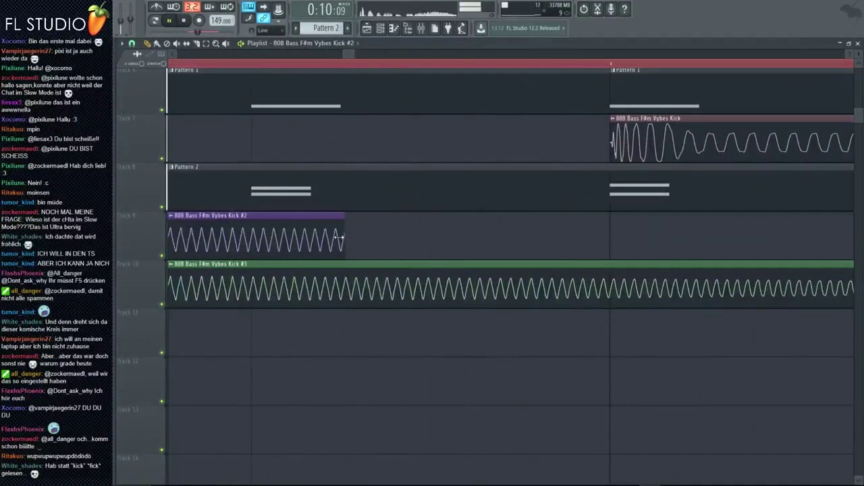
scroll(338, 238, down, 4)
key(space)
drag(354, 277, 402, 277)
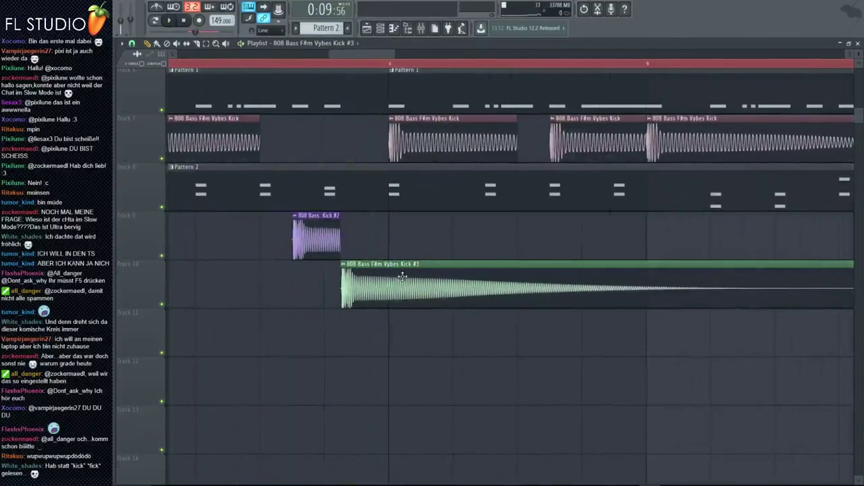
Nudge the 808 Bass F#m Vybes Kick #2 clip slightly ahead of the grid so its end meets the start of #3
scroll(346, 273, up, 5)
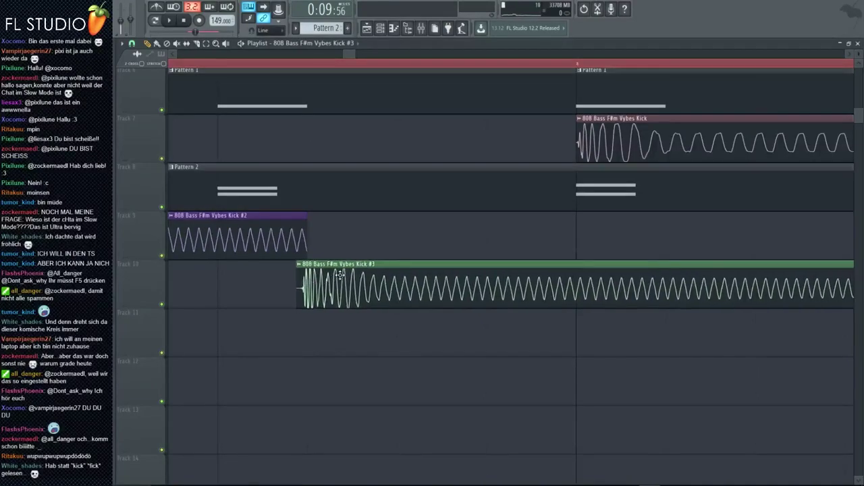
scroll(273, 274, down, 4)
scroll(285, 263, up, 3)
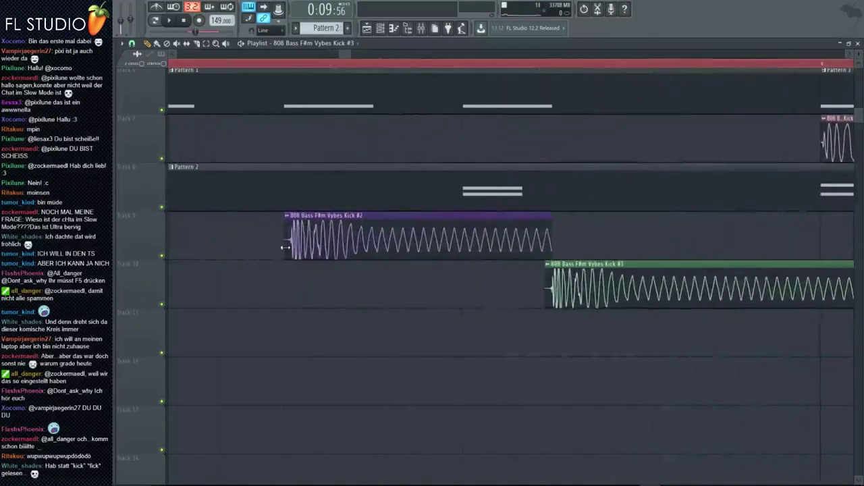
scroll(292, 255, down, 6)
scroll(306, 241, down, 4)
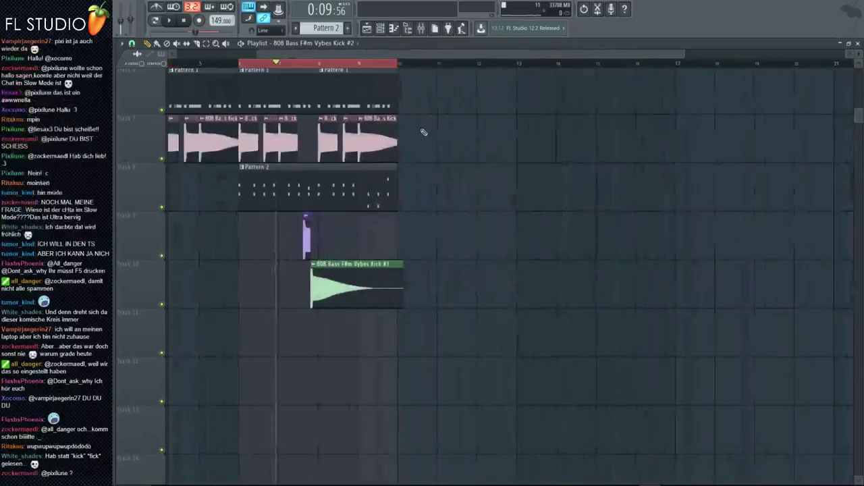
click(422, 133)
scroll(423, 133, left, 3)
scroll(385, 146, up, 8)
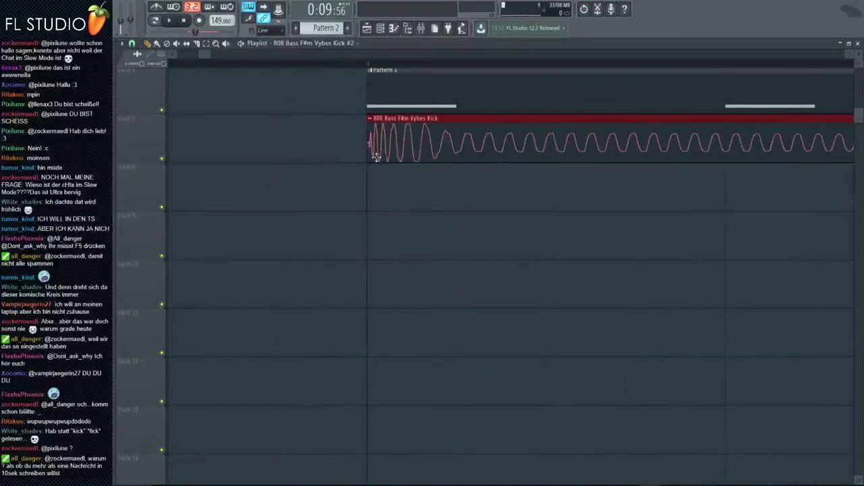
scroll(324, 207, down, 8)
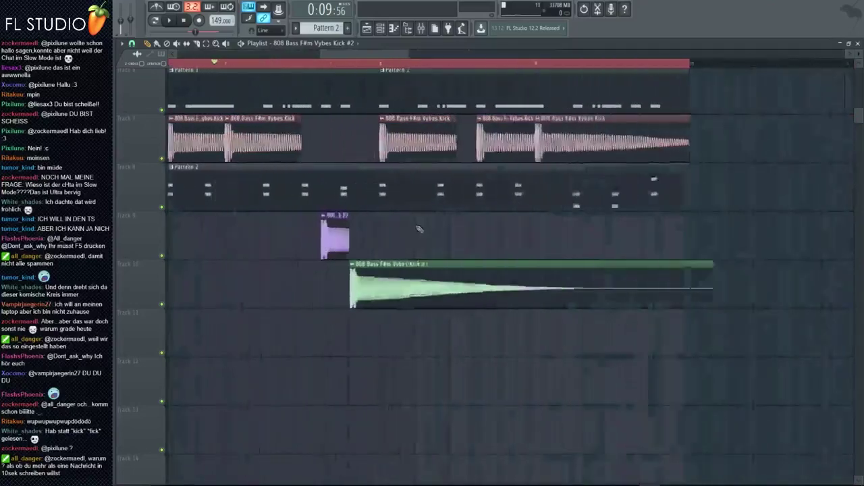
scroll(345, 268, up, 8)
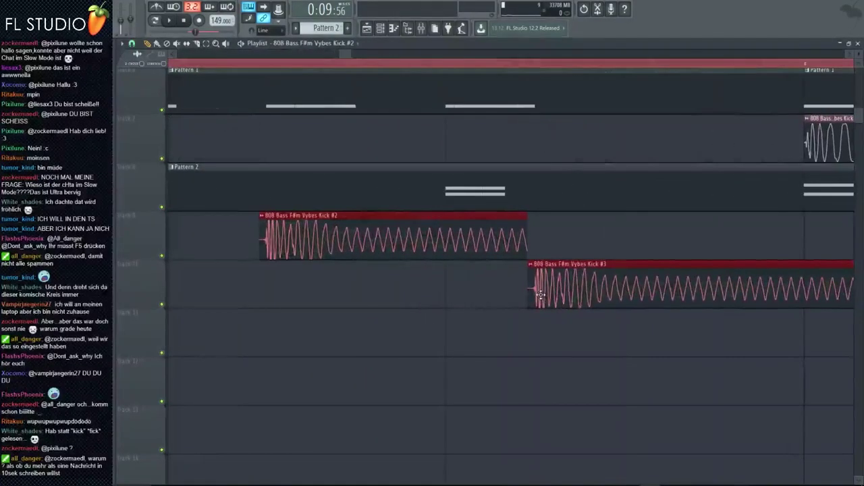
Shift the 808 Bass F#m Vybes Kick #3 clip slightly later before bar 8 and lower its stretch pitch during playback
key(space)
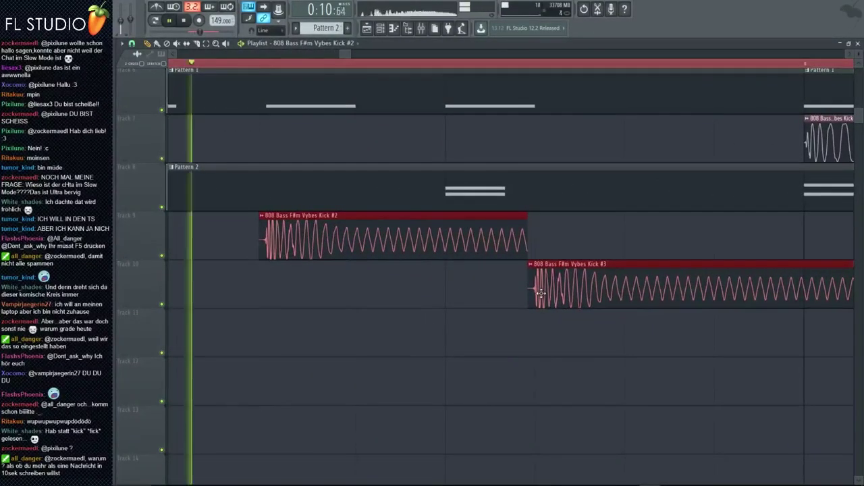
scroll(540, 293, down, 4)
double_click(548, 274)
key(Escape)
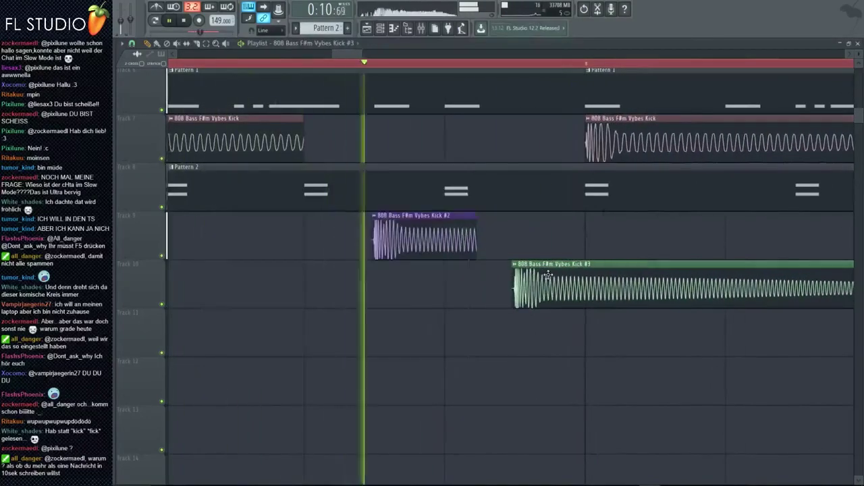
double_click(548, 274)
key(space)
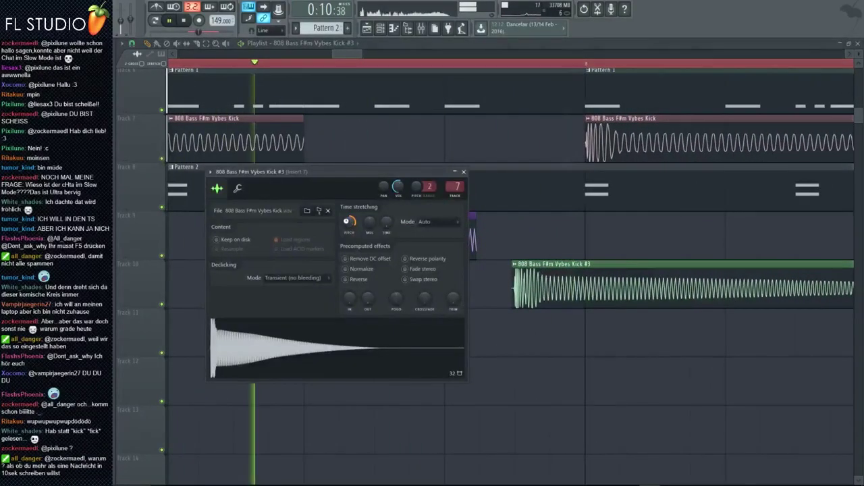
key(Escape)
key(space)
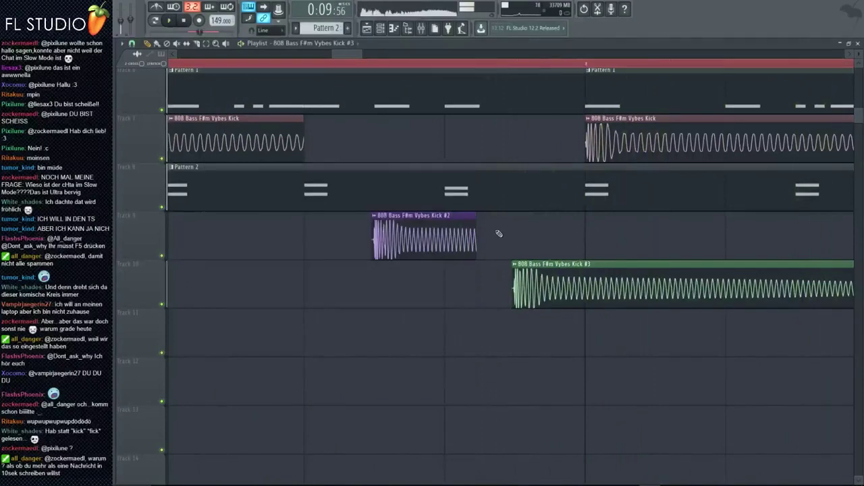
Shorten the 808 Bass F#m Vybes Kick #3 clip to just past bar 8 and delete the Track 7 bass clips from bar 8 onward
scroll(498, 234, down, 6)
drag(623, 283, 499, 270)
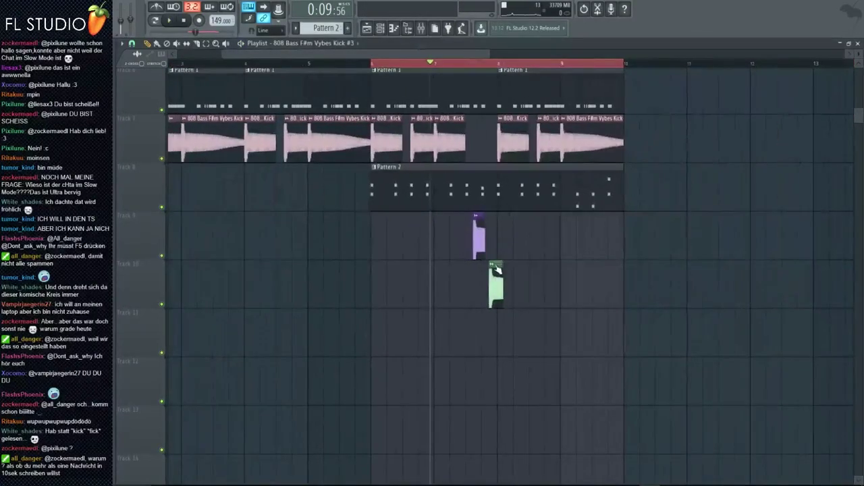
scroll(496, 270, up, 6)
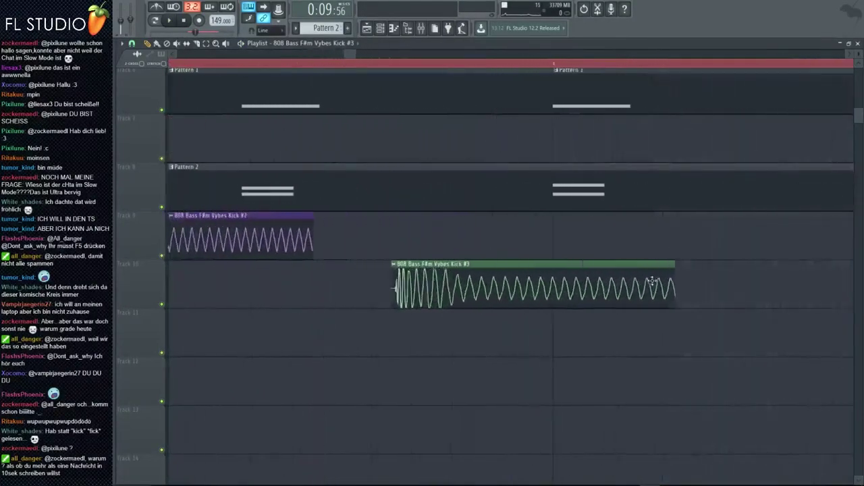
Trim the 808 Bass F#m Vybes Kick #3 clip to end at bar 8 and move it up to Track 9
scroll(651, 282, up, 1)
drag(685, 270, 547, 272)
drag(480, 262, 483, 218)
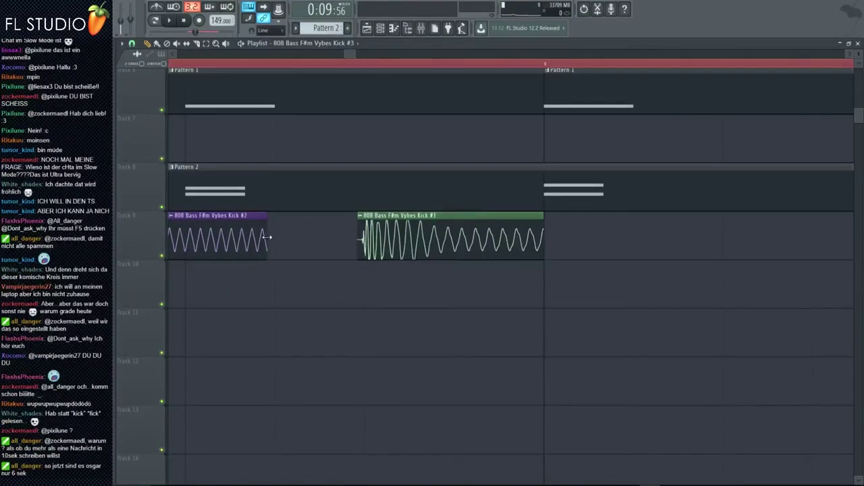
Extend the 808 Bass F#m Vybes Kick #2 clip to the start of #3 on Track 9 and play the section
scroll(355, 233, down, 3)
scroll(247, 170, up, 3)
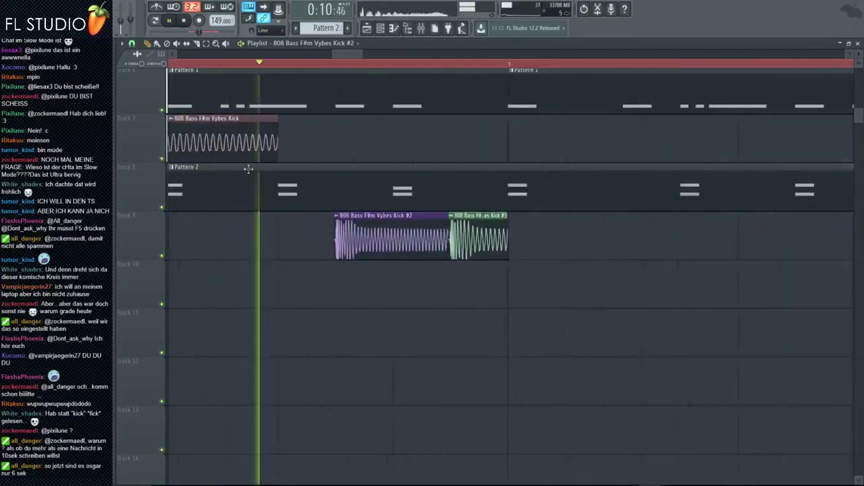
scroll(267, 167, down, 2)
scroll(267, 167, down, 3)
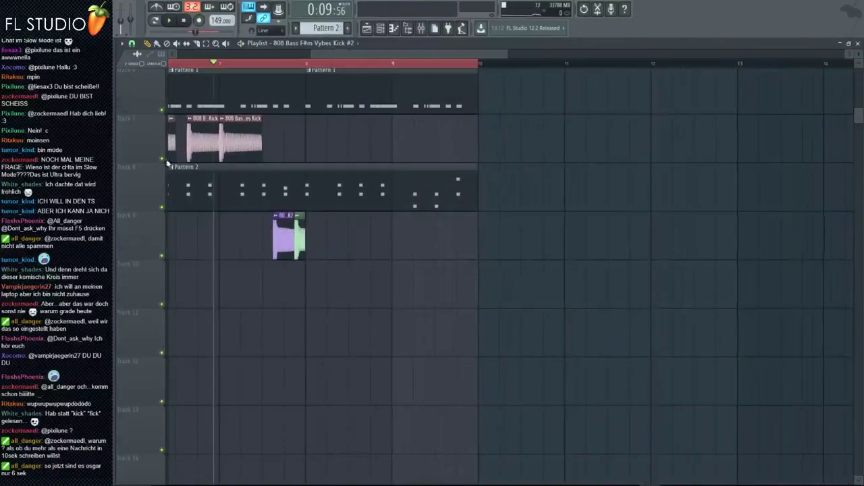
Move the 808 Bass F#m Vybes Kick #3 clip to start at bar 8 and extend #2 to meet it on Track 9
scroll(260, 194, up, 5)
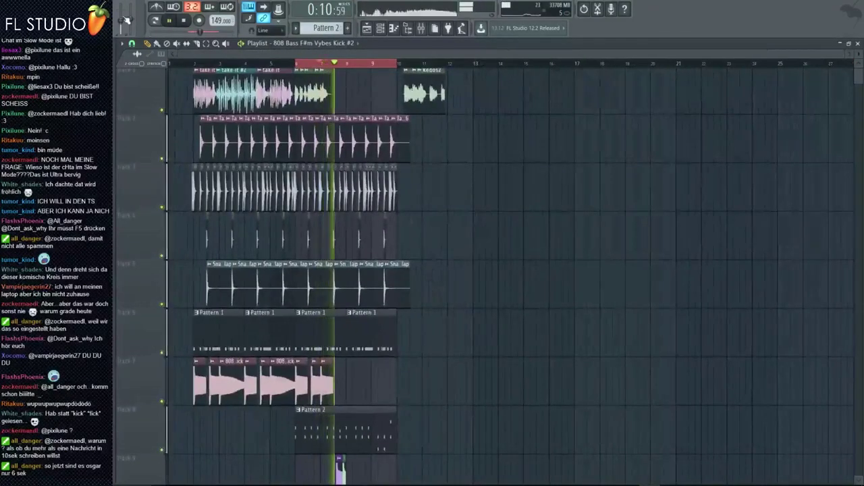
scroll(328, 241, down, 5)
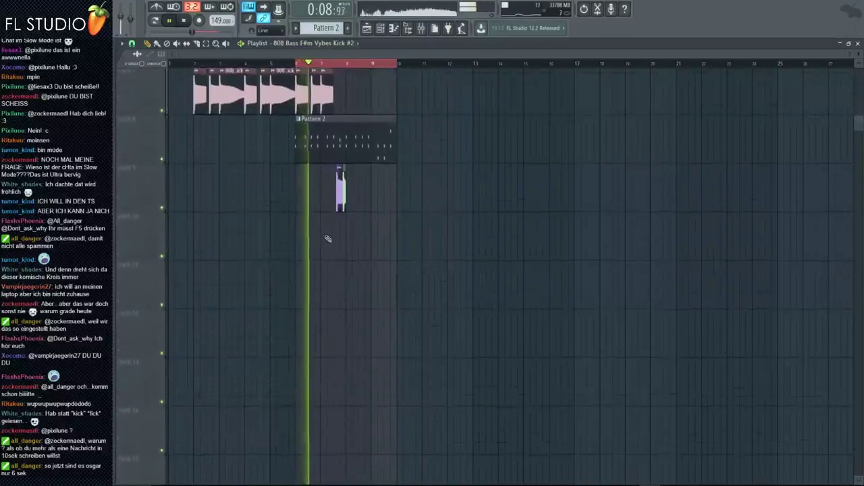
scroll(370, 200, up, 2)
scroll(351, 222, up, 2)
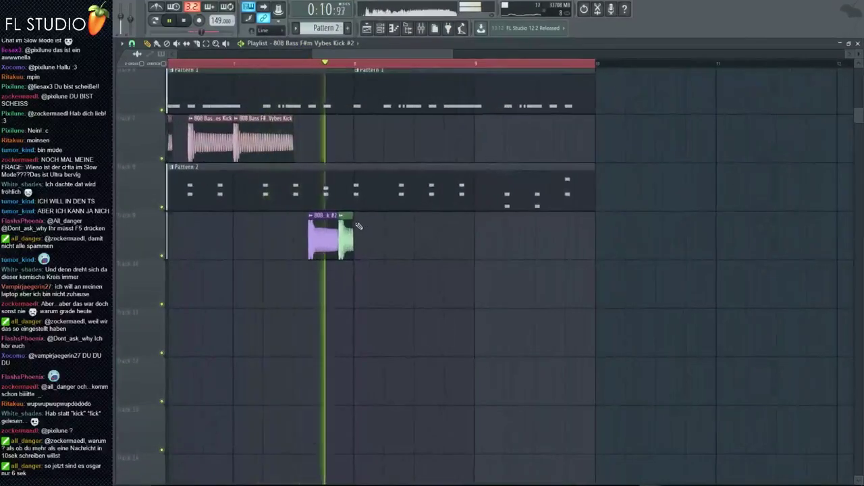
key(space)
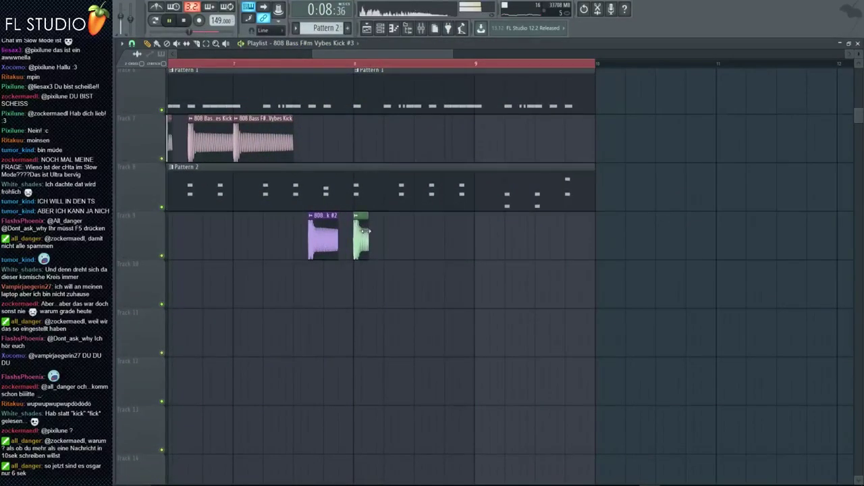
key(space)
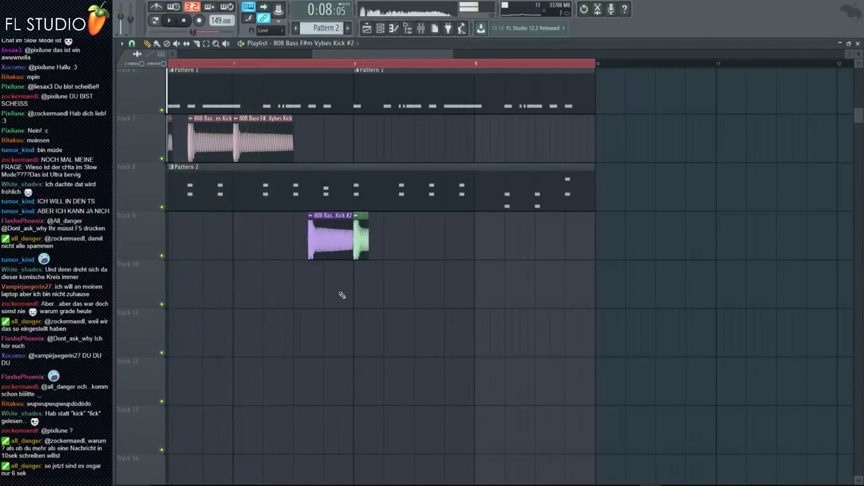
Move the 808 Bass F#m Vybes Kick #2 clip to Track 10, closer to bar 8, and trim it to end there
scroll(311, 248, up, 3)
scroll(311, 248, up, 1)
drag(405, 240, 449, 292)
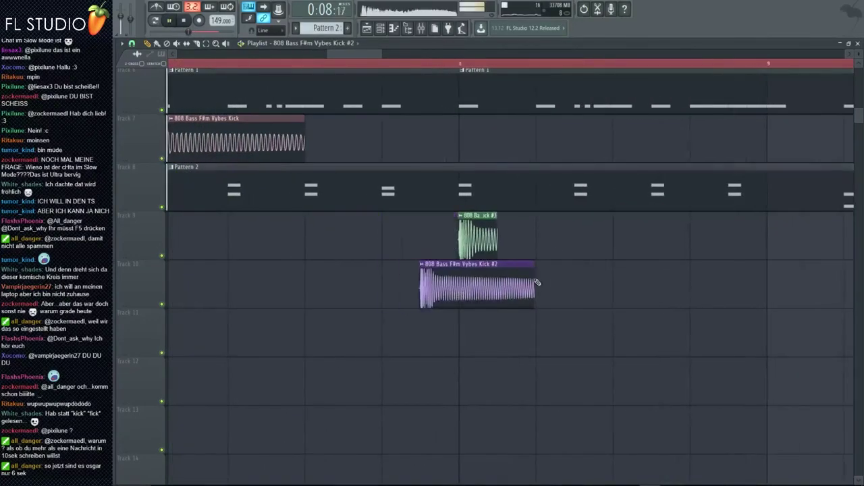
drag(537, 281, 457, 276)
scroll(457, 275, up, 3)
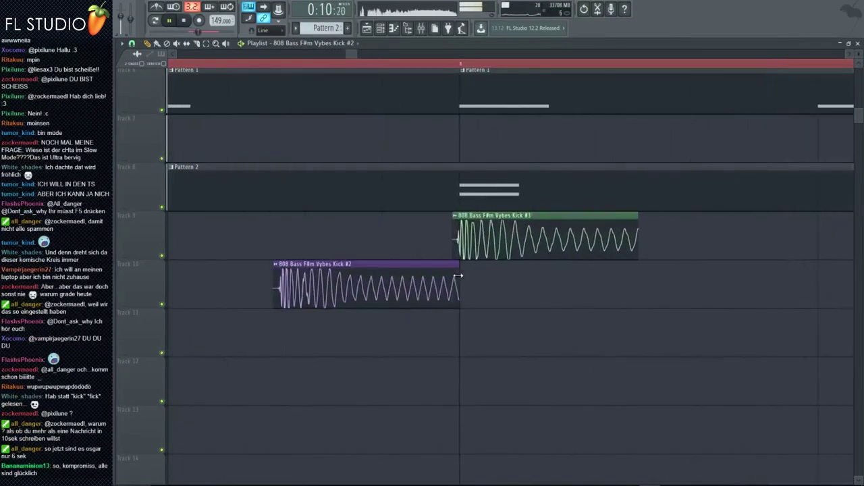
Add a short 808 Bass F#m Vybes Kick copy at the end of Track 7's bass, ending where the #2 clip starts
scroll(457, 275, down, 5)
mouse_move(432, 150)
mouse_down()
mouse_move(450, 149)
mouse_move(430, 138)
mouse_up()
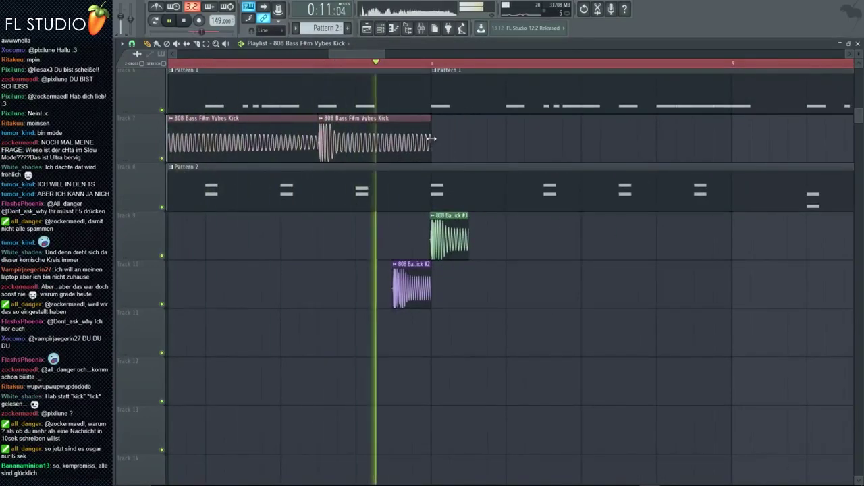
scroll(399, 146, down, 3)
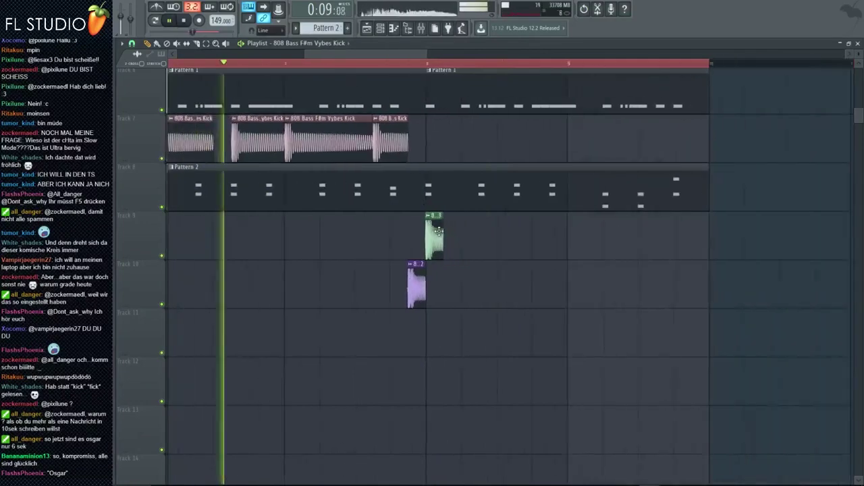
Extend the 808 Bass F#m Vybes Kick #3 clip to bar 9 and move both #2 and #3 up to Track 7
drag(442, 236, 563, 232)
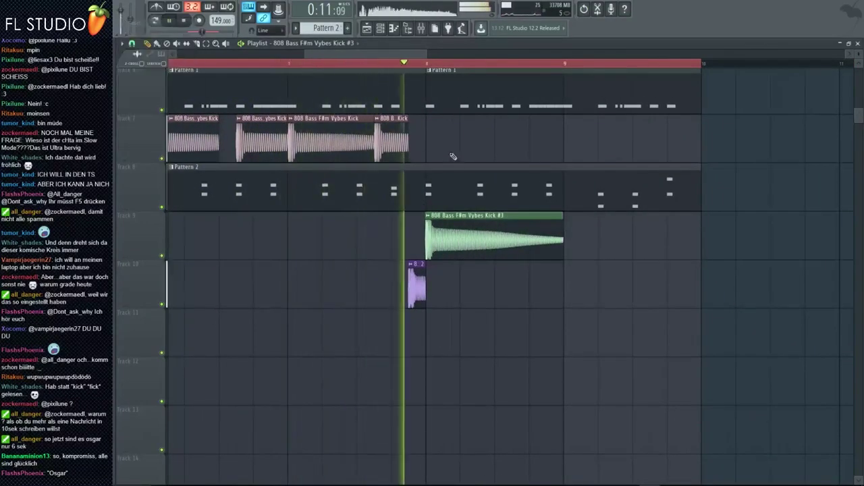
key(space)
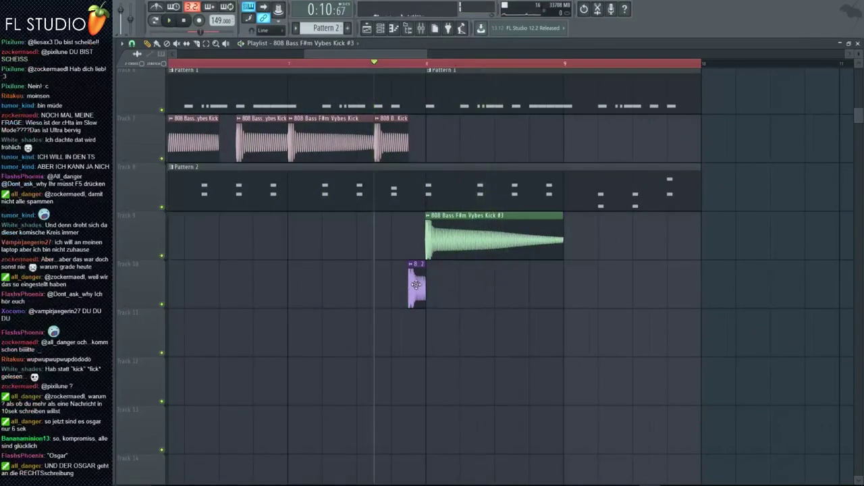
drag(443, 222, 441, 126)
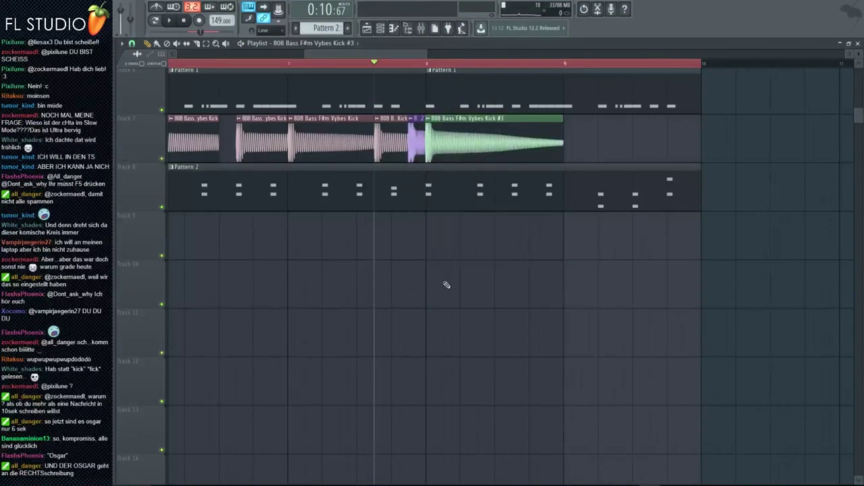
Solo Track 7 and play the bass line around bar 8
scroll(414, 227, up, 3)
scroll(454, 215, up, 4)
scroll(455, 214, up, 1)
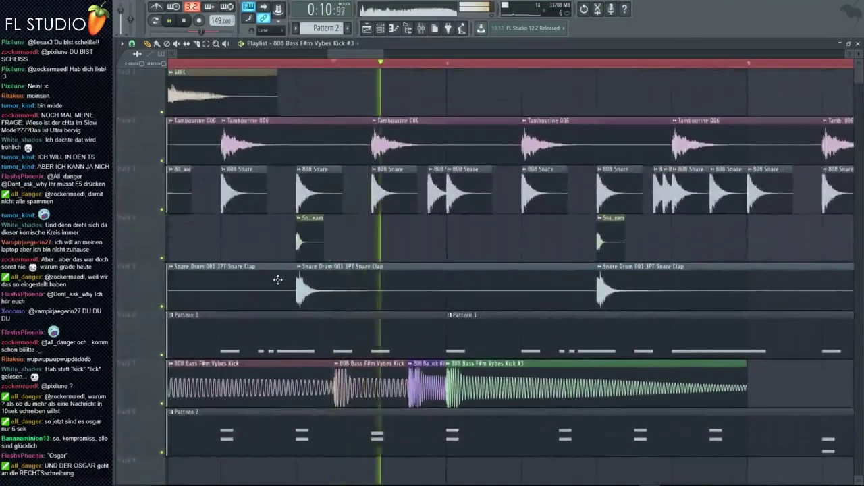
right_click(162, 407)
key(space)
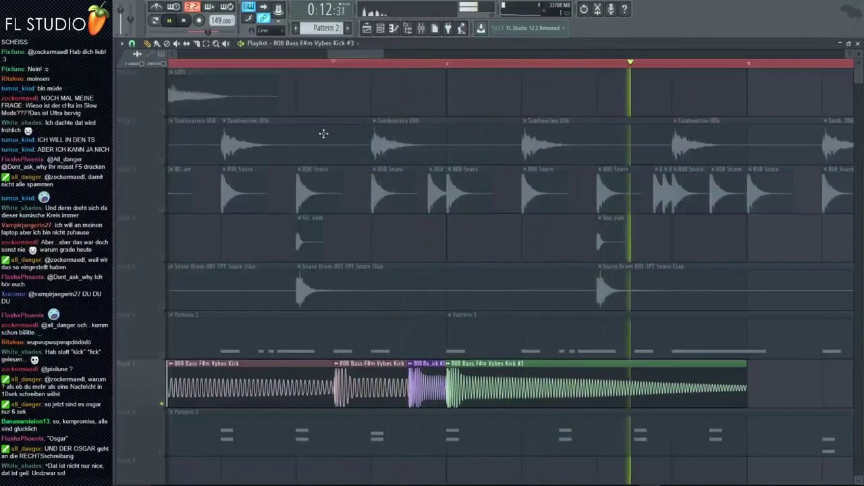
scroll(320, 135, down, 4)
key(space)
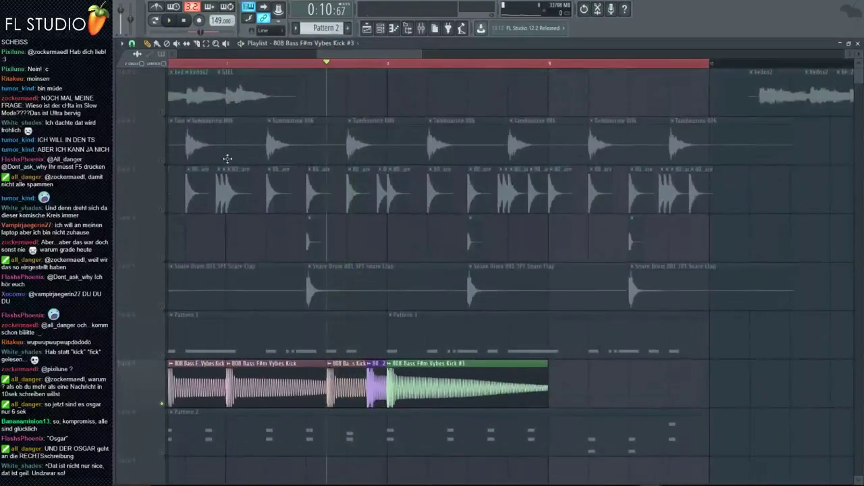
Unmute Track 8 and play the Pattern 2 chords together with the soloed bass
scroll(218, 290, down, 4)
click(162, 452)
key(space)
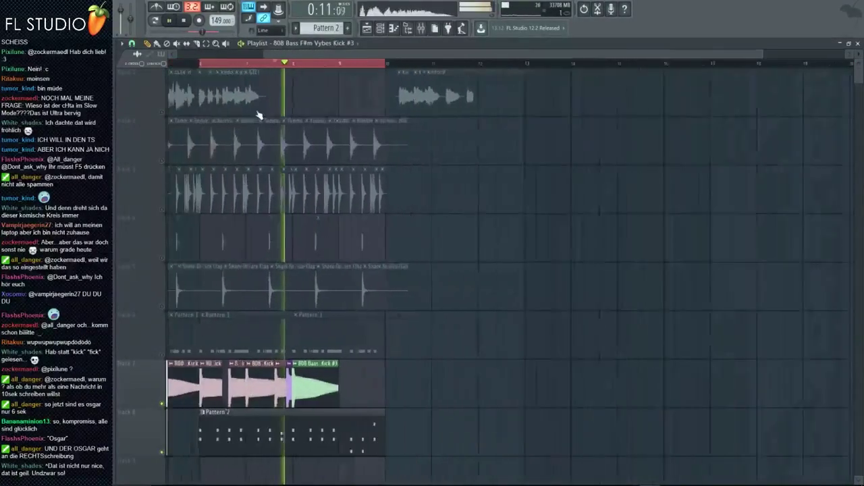
scroll(244, 254, up, 3)
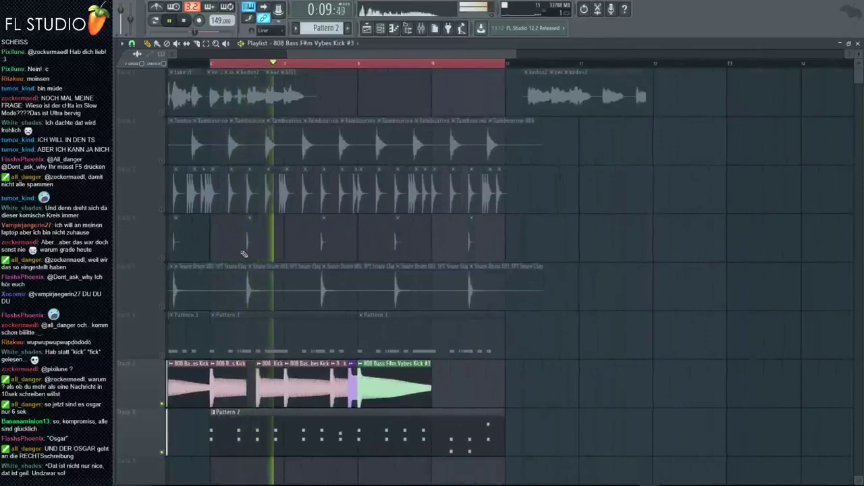
scroll(244, 254, down, 3)
Lower the master volume slightly in the mixer during playback
key(F9)
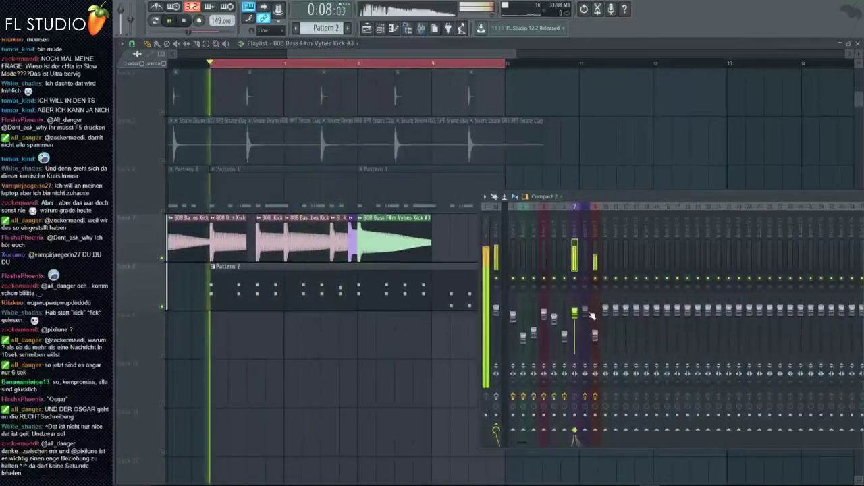
click(497, 318)
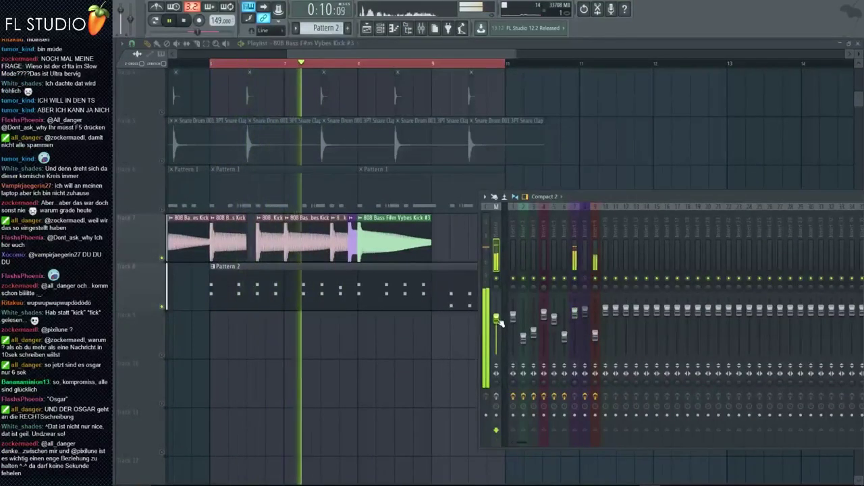
key(F9)
Replay the bass and Pattern 2 from around bar 7 to check the pitch change into bar 8
scroll(306, 70, up, 3)
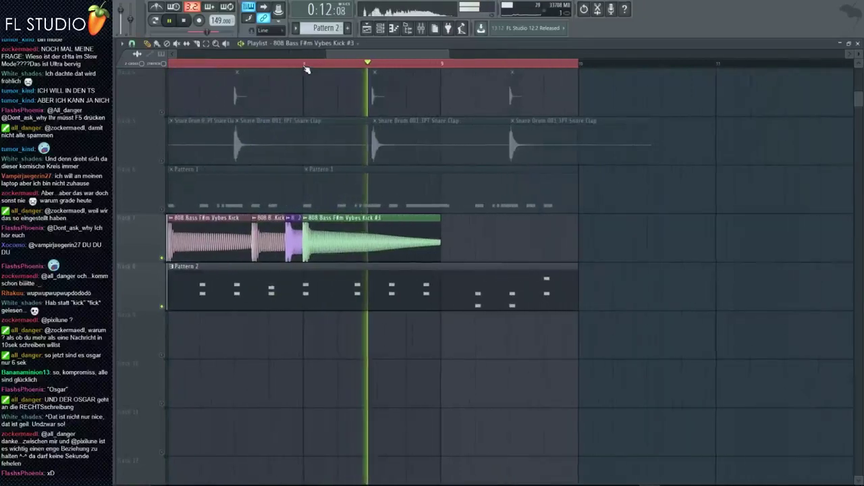
click(305, 66)
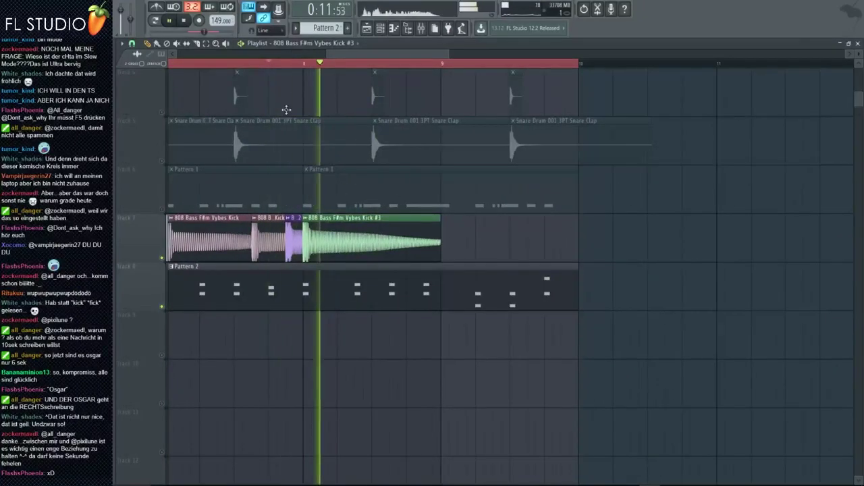
scroll(256, 66, down, 3)
click(235, 65)
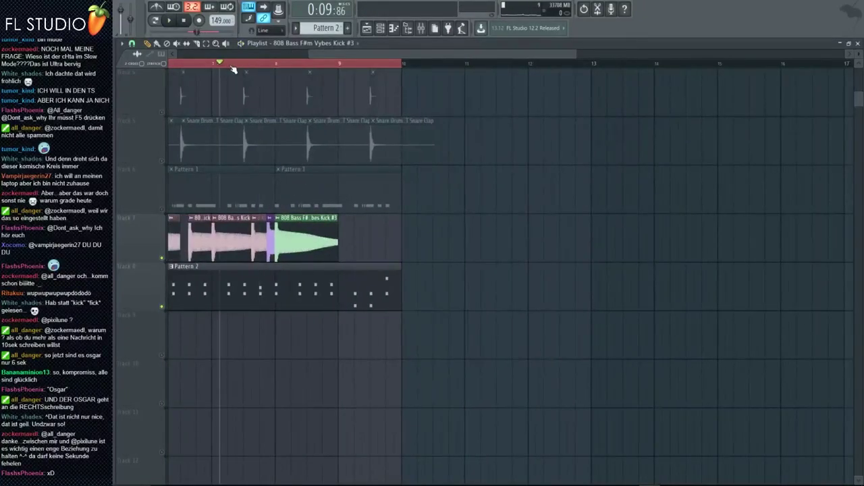
key(space)
scroll(227, 155, up, 3)
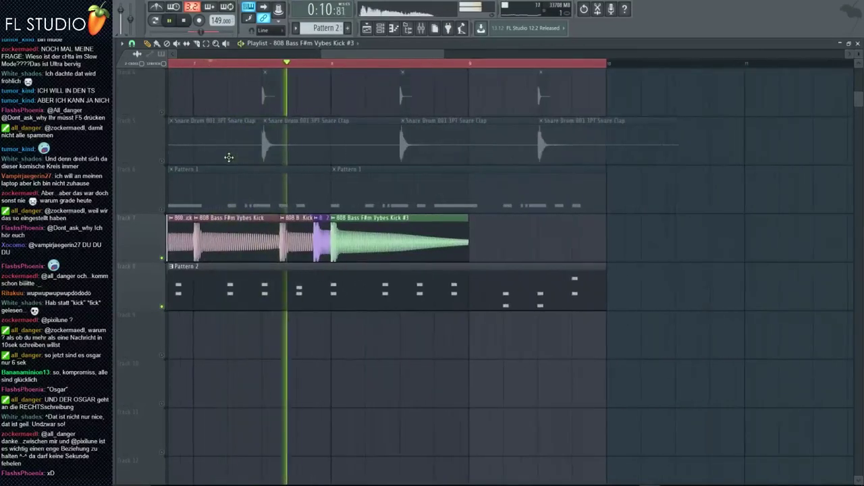
key(space)
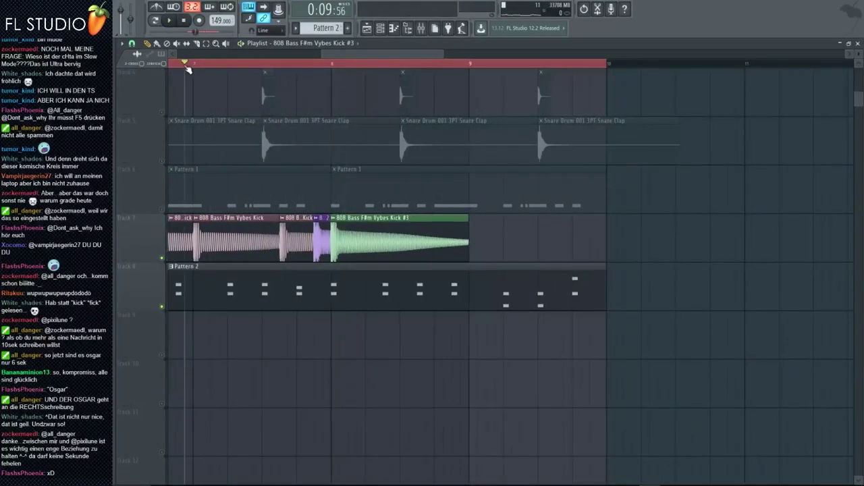
scroll(188, 68, down, 2)
click(231, 155)
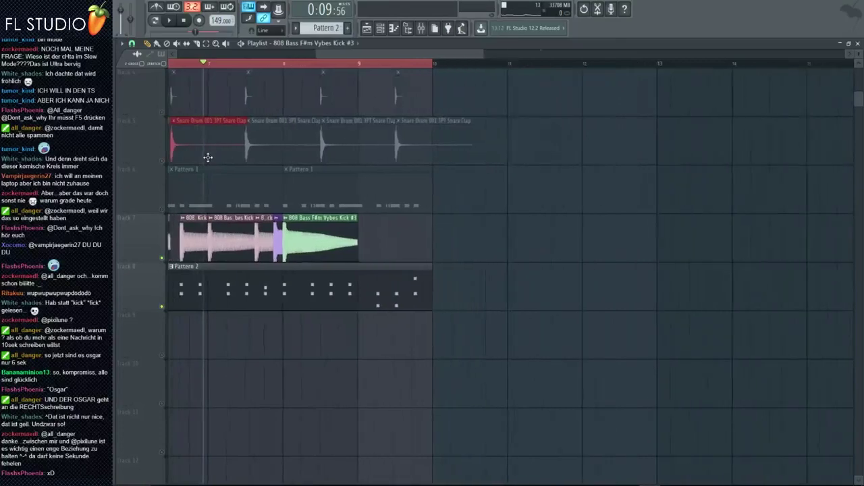
key(space)
scroll(240, 163, up, 3)
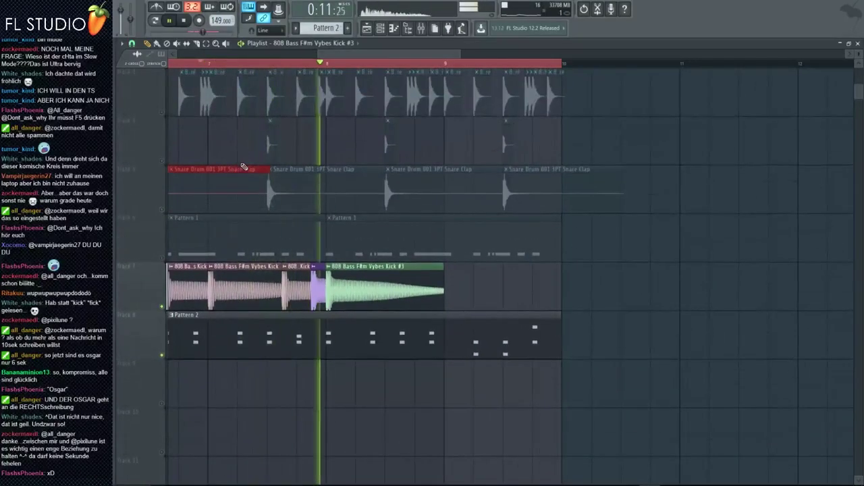
Adjust the time-stretching pitch of 808 Bass F#m Vybes Kick #3 while replaying the passage before bar 8
click(295, 63)
key(space)
double_click(354, 283)
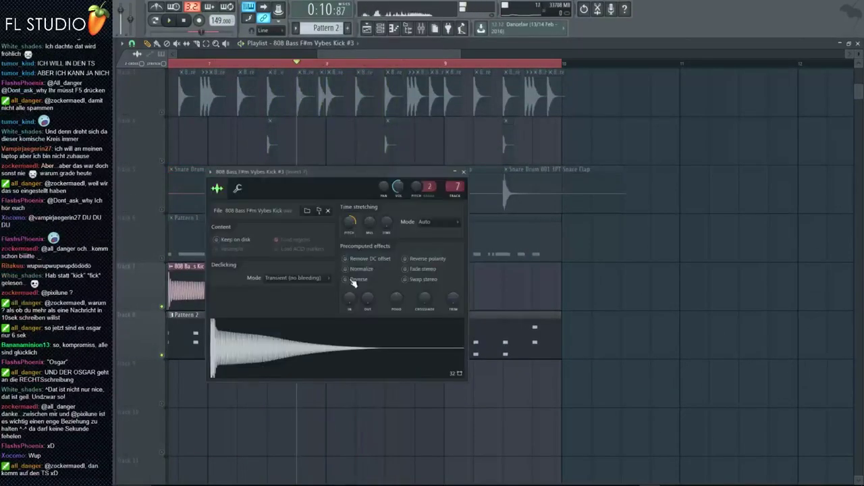
key(space)
key(space)
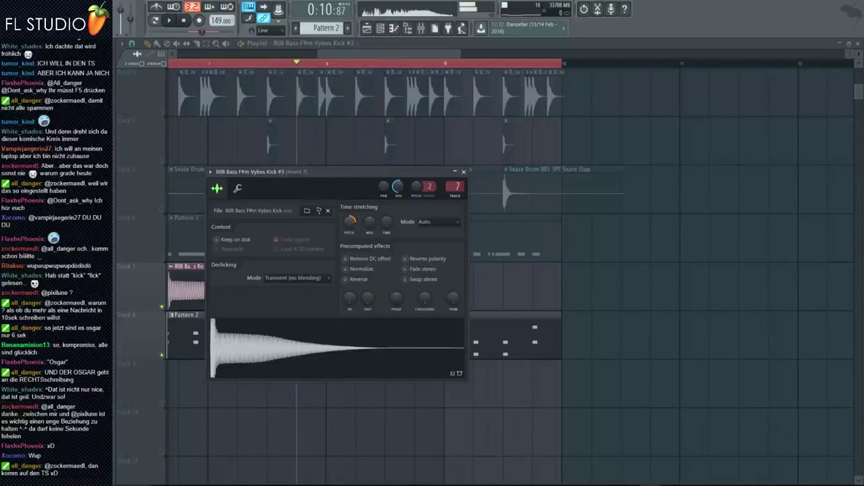
key(space)
key(space)
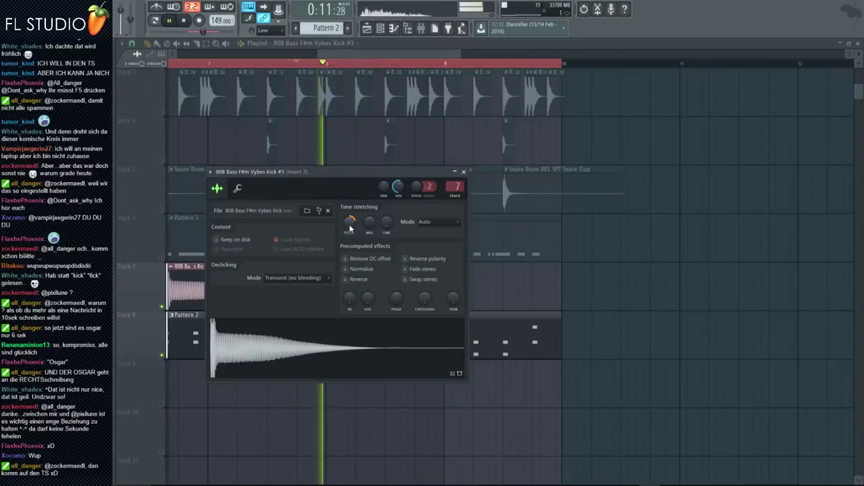
key(Escape)
Examine Pattern 2's DSK Overture notes and compare them with the bass clips from bar 6
scroll(343, 116, down, 4)
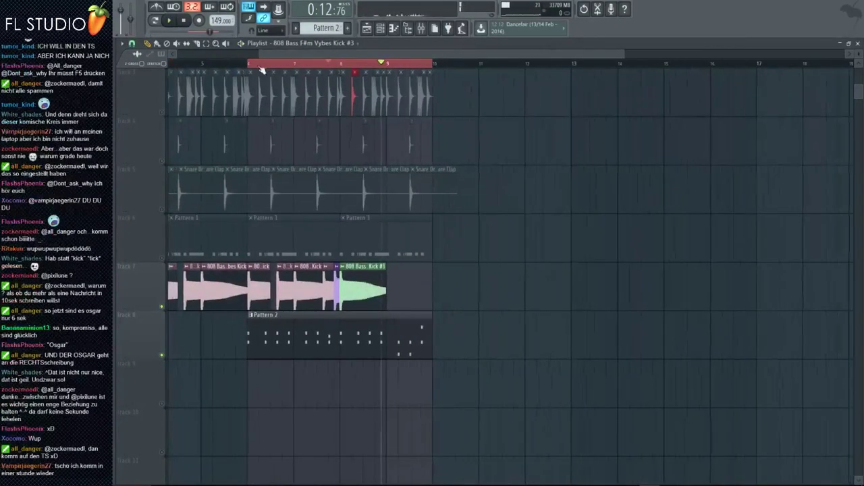
key(F7)
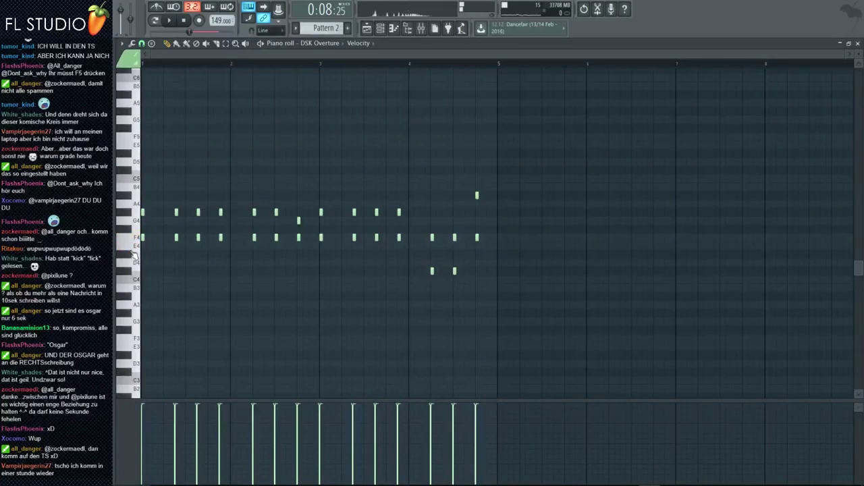
click(368, 30)
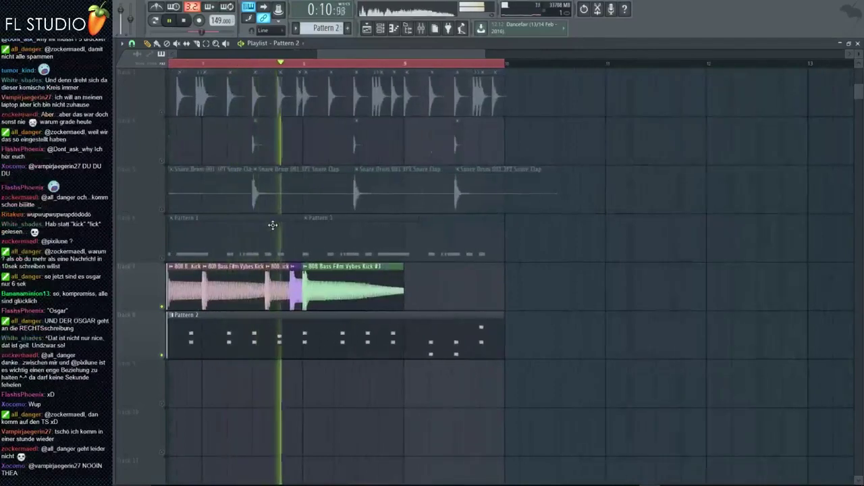
drag(401, 54, 280, 59)
key(space)
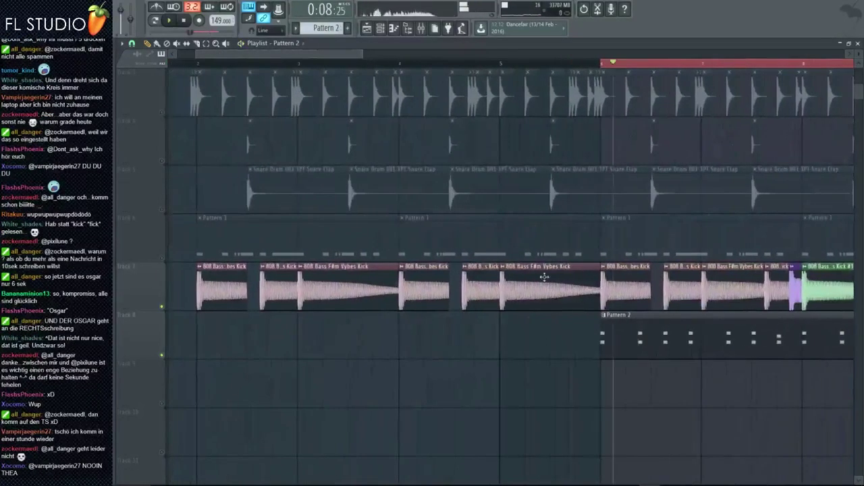
double_click(623, 339)
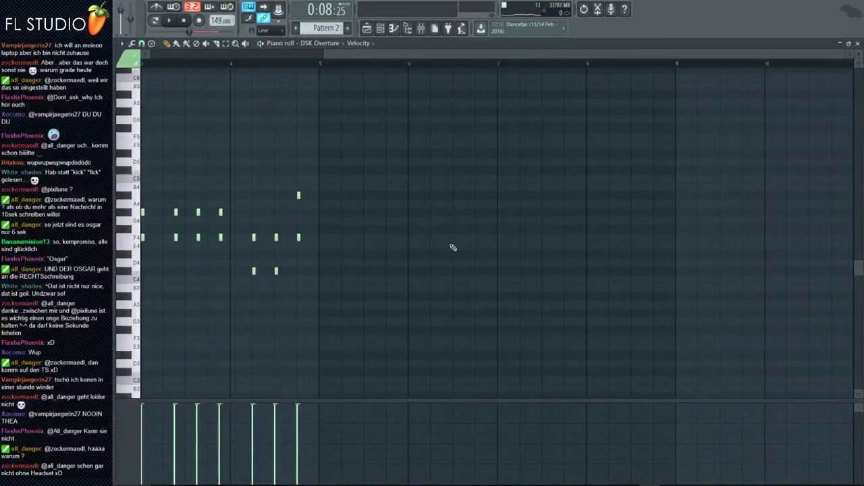
click(366, 27)
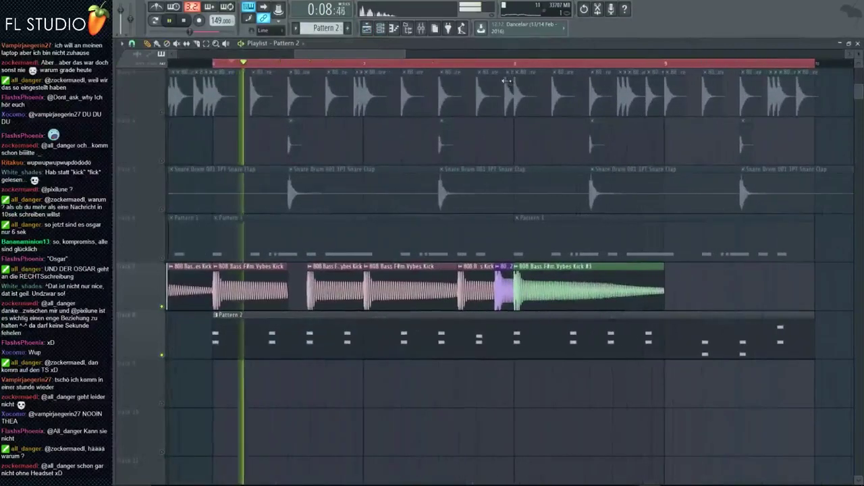
Replay the passage into bar 8 with the settings of 808 Bass F#m Vybes Kick #3 open
click(485, 64)
double_click(516, 278)
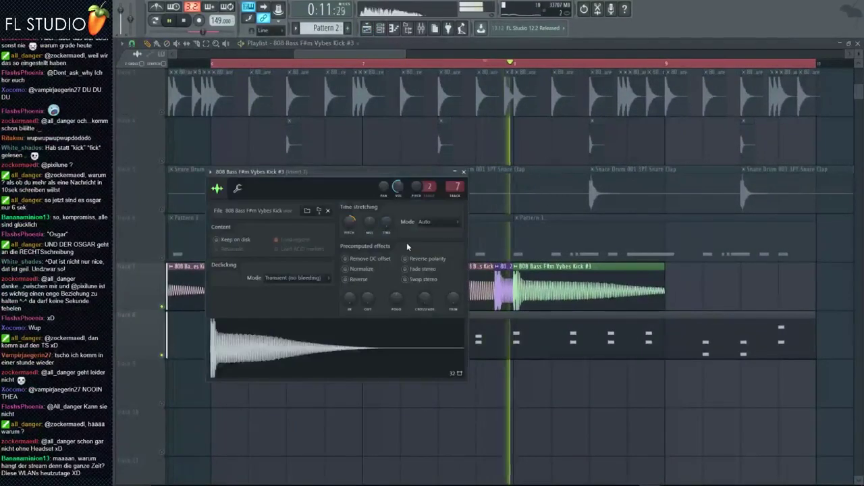
key(space)
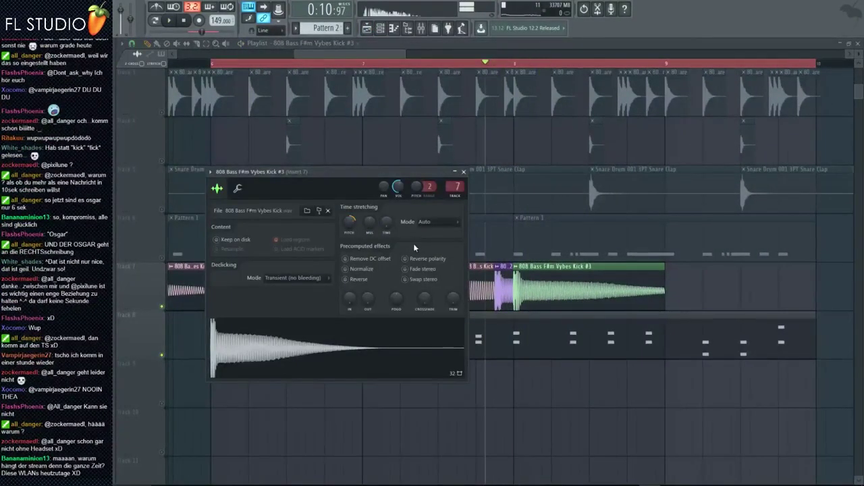
Open the DSK Overture instrument among the unsorted channels, view its mixer insert, and close all windows
key(F6)
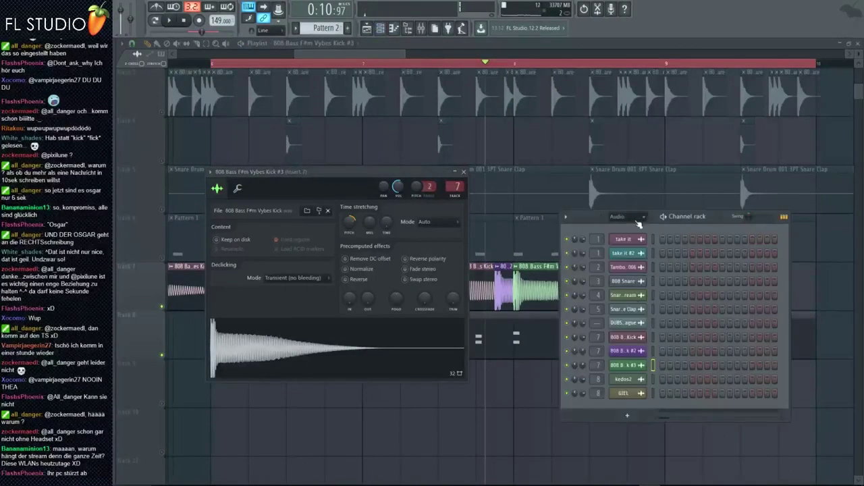
click(628, 248)
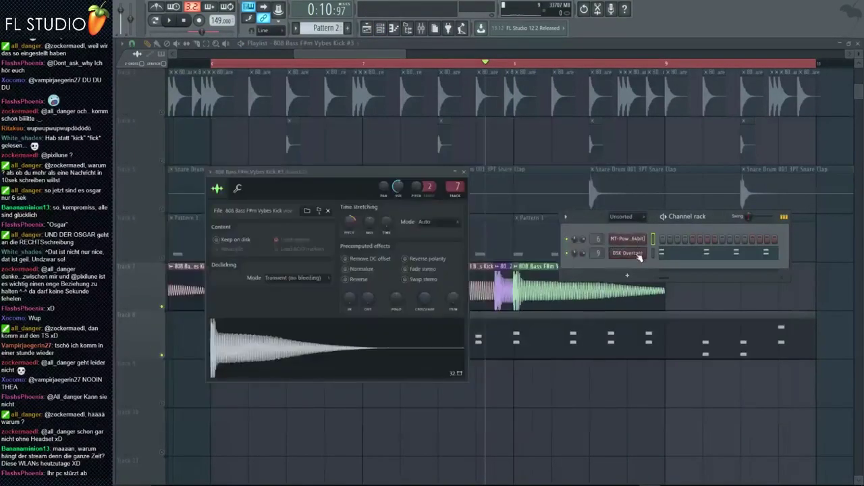
click(627, 252)
key(F9)
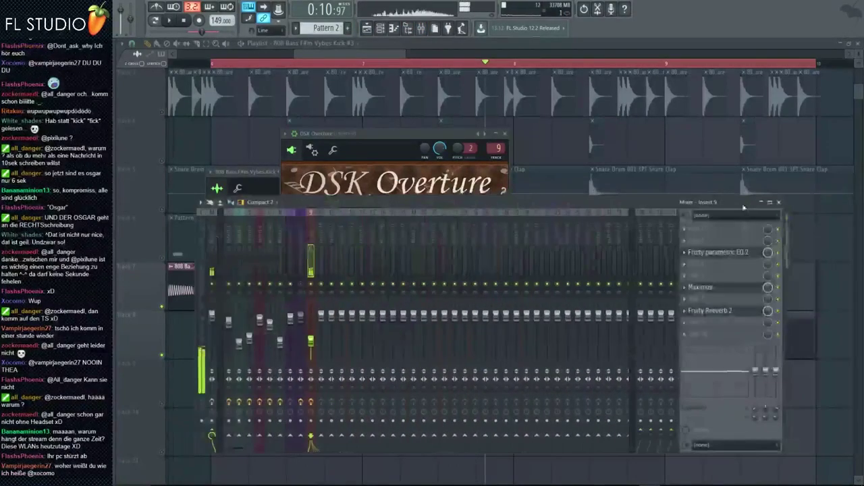
click(780, 203)
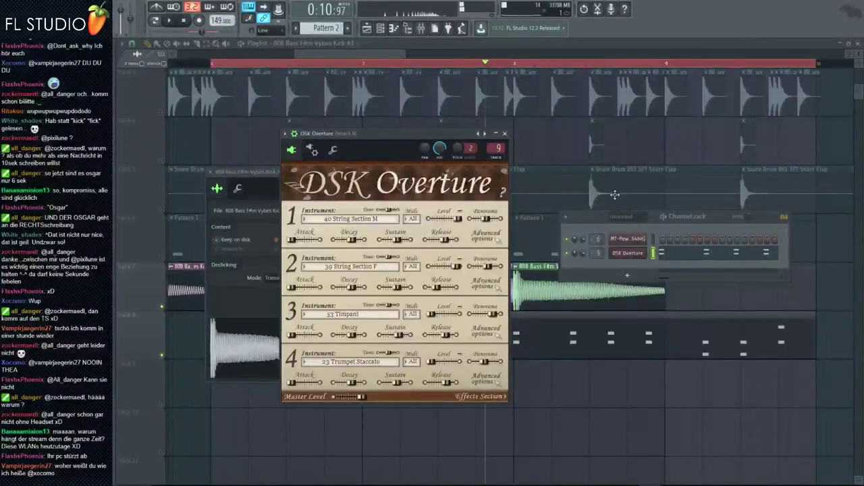
key(F12)
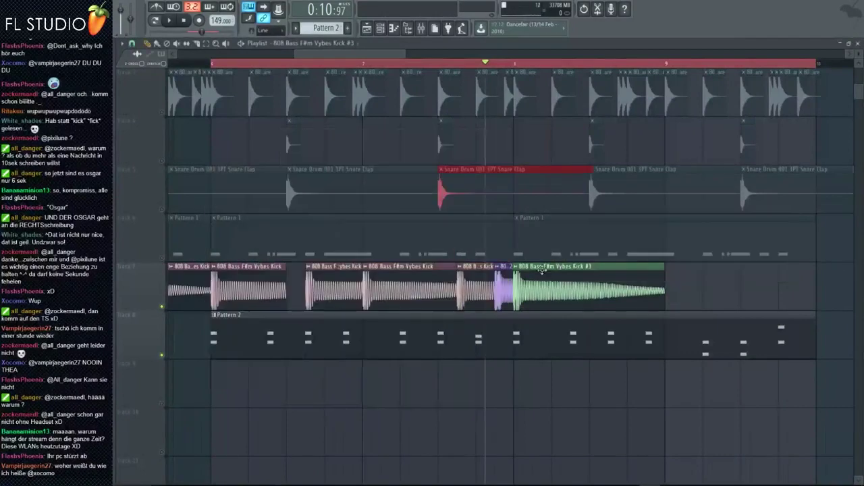
Adjust the time-stretching pitch of 808 Bass F#m Vybes Kick #3 while replaying the change into bar 8, and close its settings
double_click(555, 297)
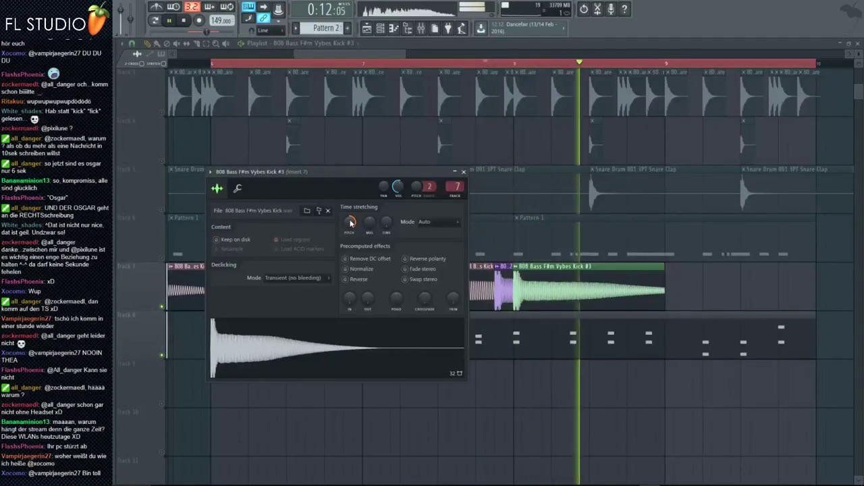
drag(349, 221, 354, 227)
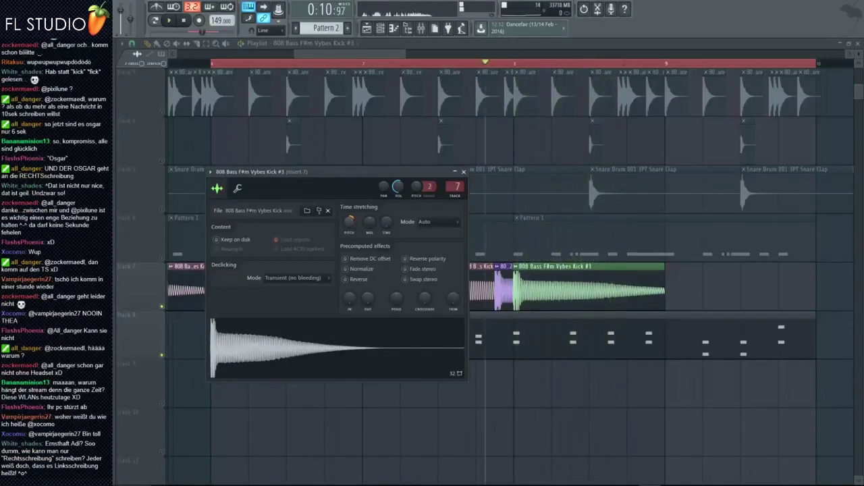
drag(354, 227, 356, 230)
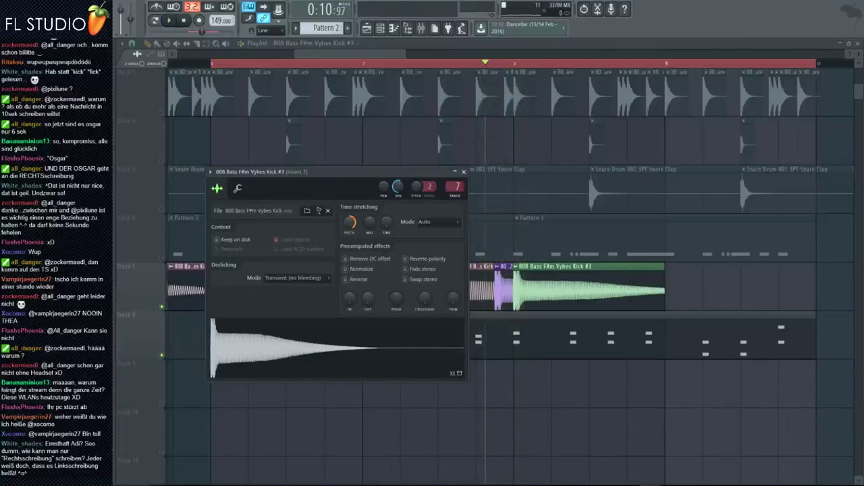
key(space)
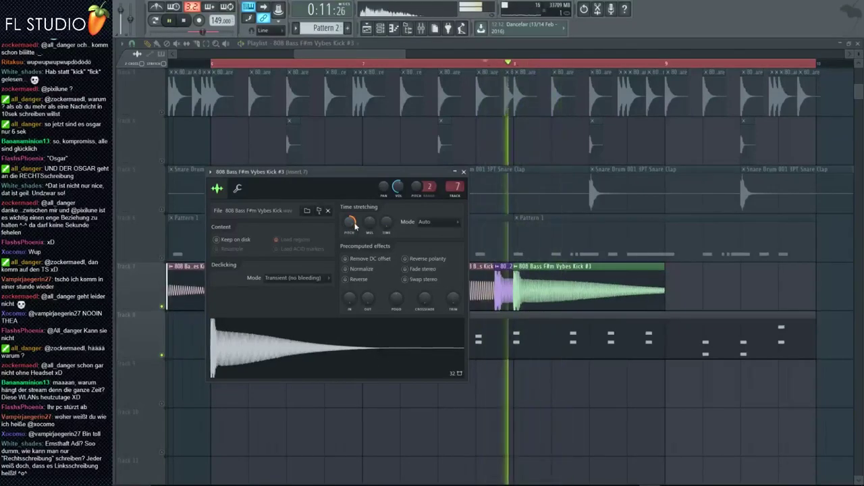
key(space)
click(463, 172)
Unmute the drum and Pattern 1 tracks and replay the loop from bar 6 with the repitched bass
scroll(285, 65, down, 3)
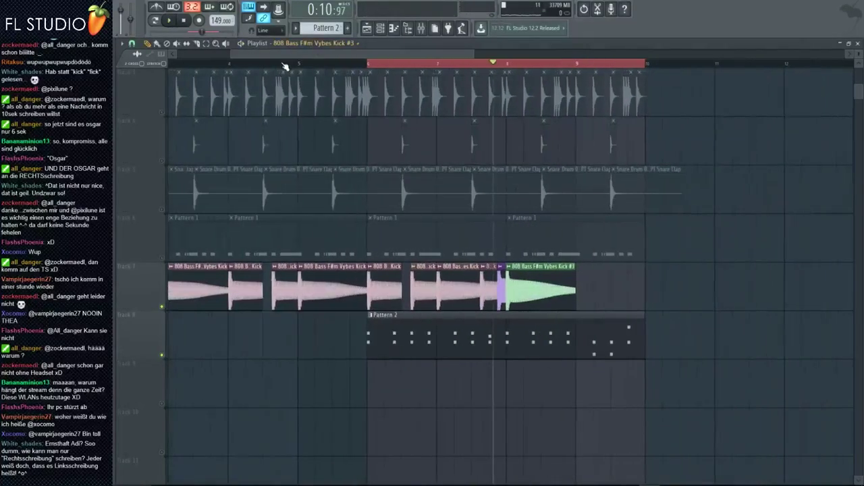
key(space)
scroll(142, 109, up, 3)
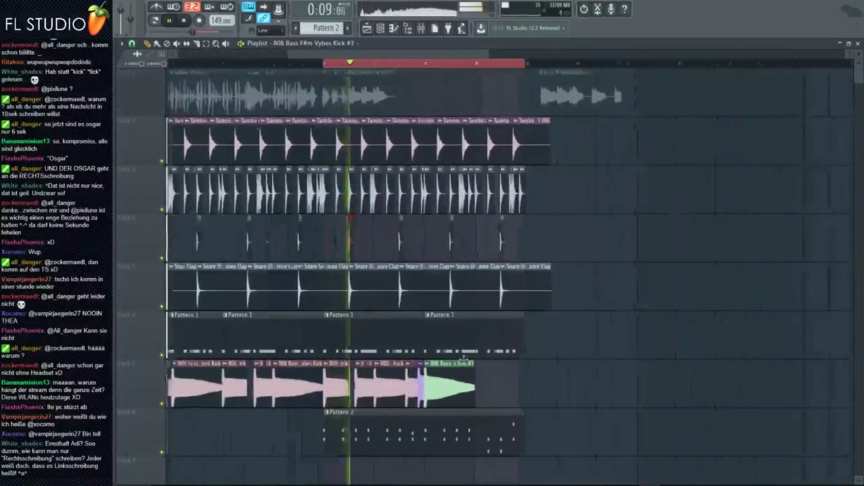
scroll(462, 303, down, 3)
scroll(395, 263, up, 3)
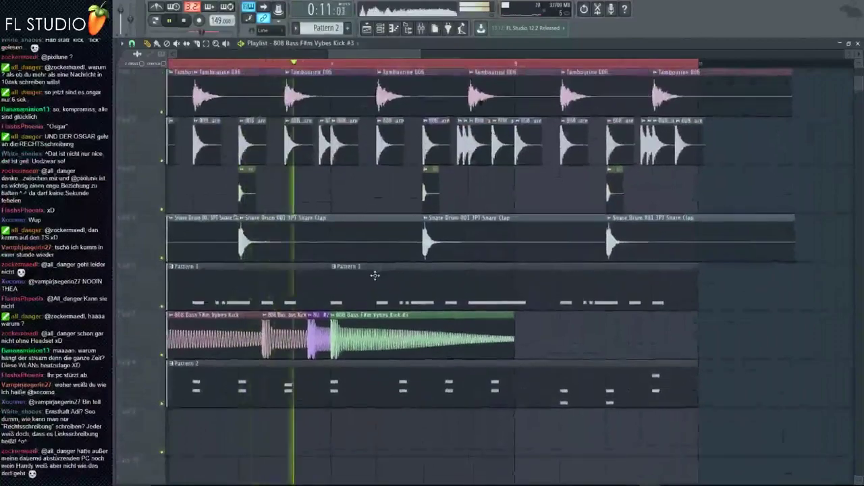
scroll(355, 360, down, 2)
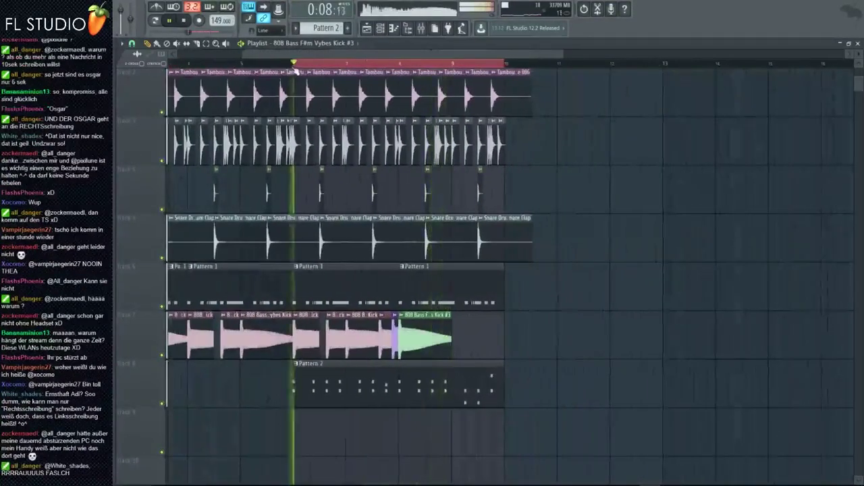
Shorten the last original 808 Bass F#m Vybes Kick clip before bar 8, leaving a gap before the Kick #2 clip
scroll(496, 347, up, 2)
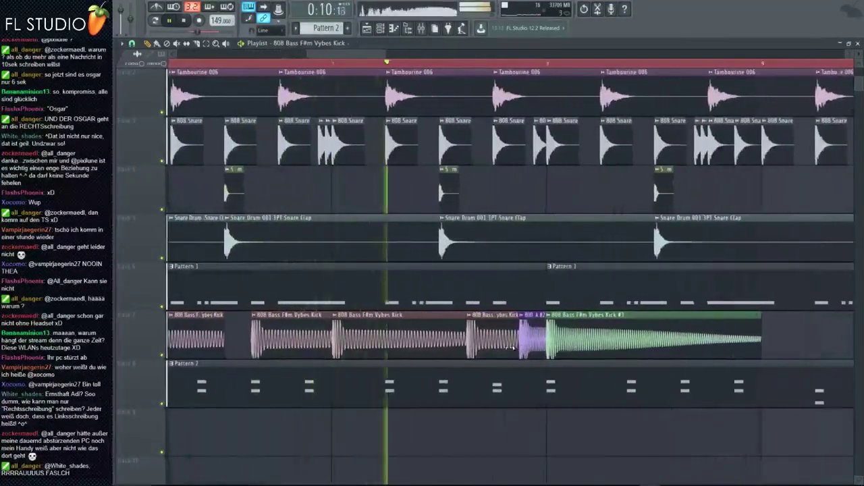
scroll(497, 347, down, 2)
scroll(403, 72, up, 2)
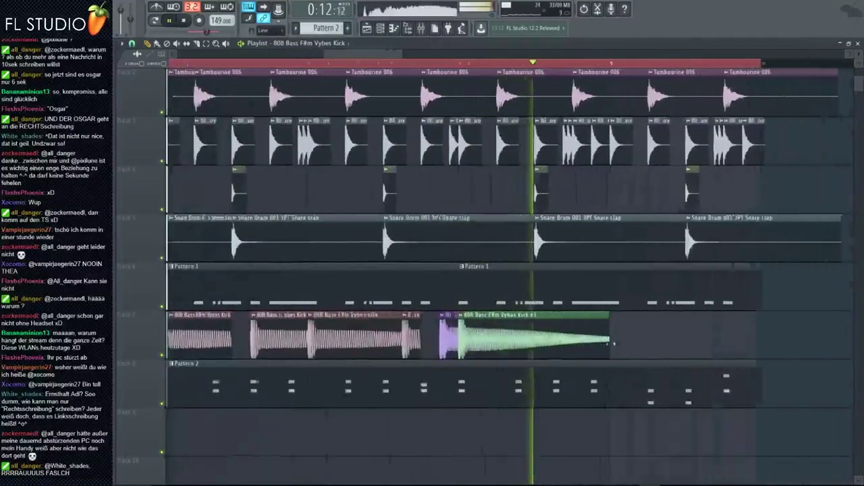
Arrange three 808 Bass F#m Vybes Kick #3 clips from bar 8 on Track 7, shortening the second and extending the last to bar 10
click(404, 63)
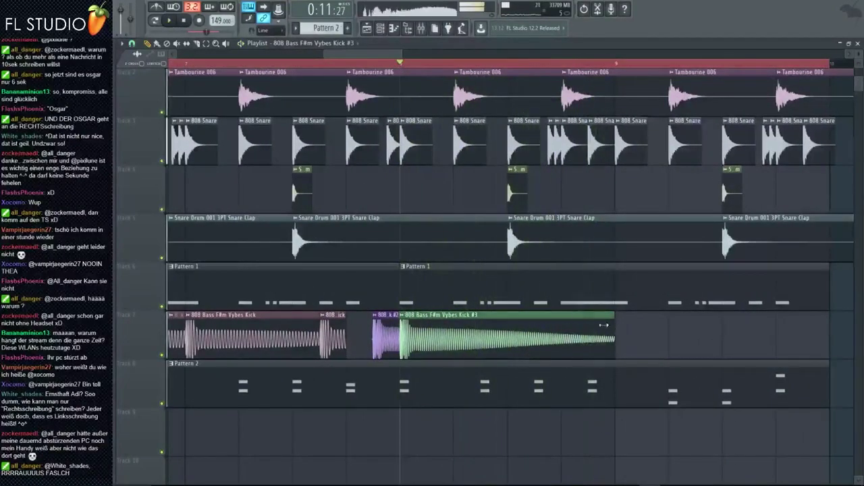
drag(635, 329, 611, 329)
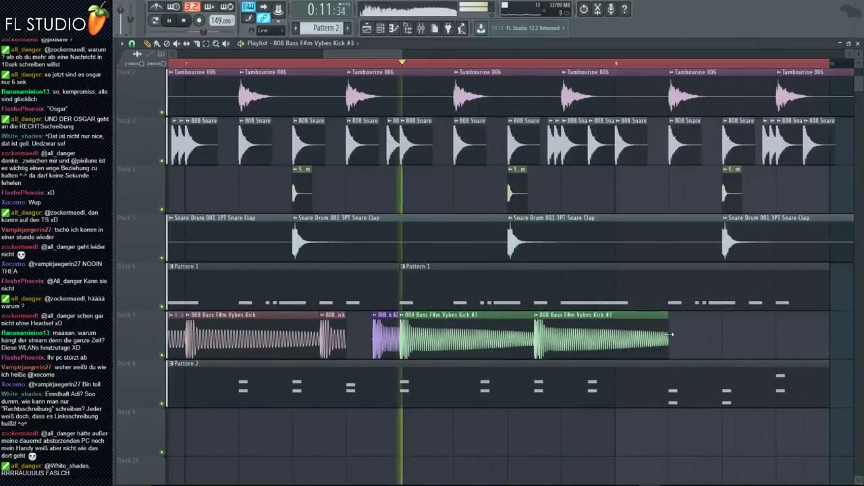
drag(670, 334, 604, 332)
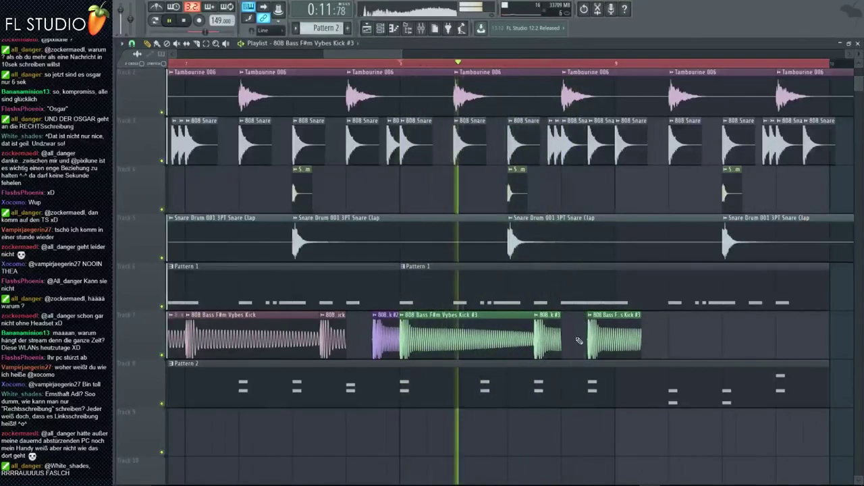
drag(643, 334, 829, 334)
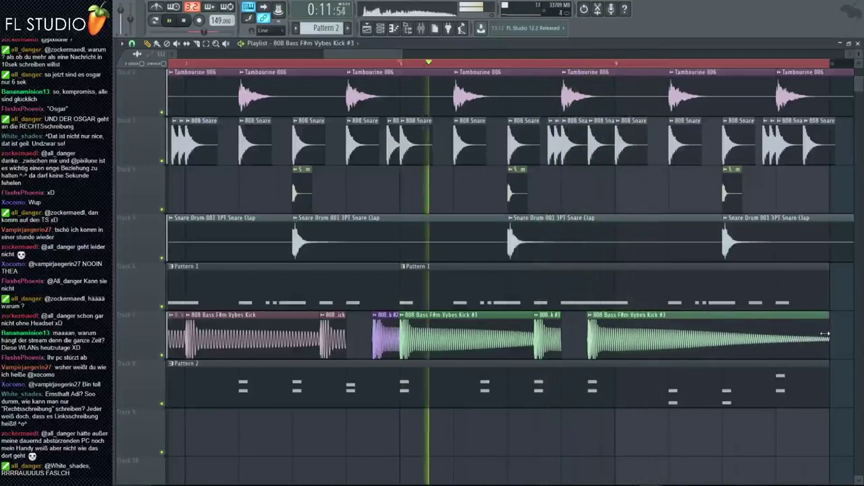
Play through the extended bass loop and unmute the vocal clips on Track 1
scroll(655, 328, down, 2)
scroll(653, 326, down, 5)
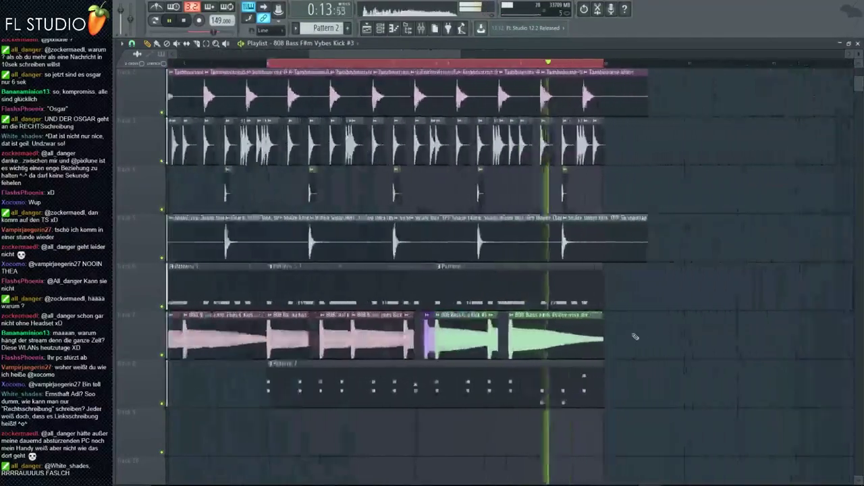
scroll(540, 175, down, 1)
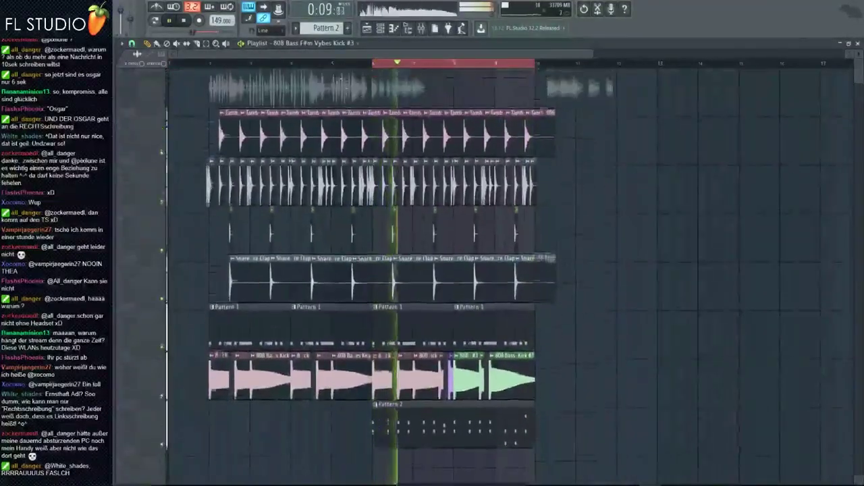
scroll(473, 216, up, 1)
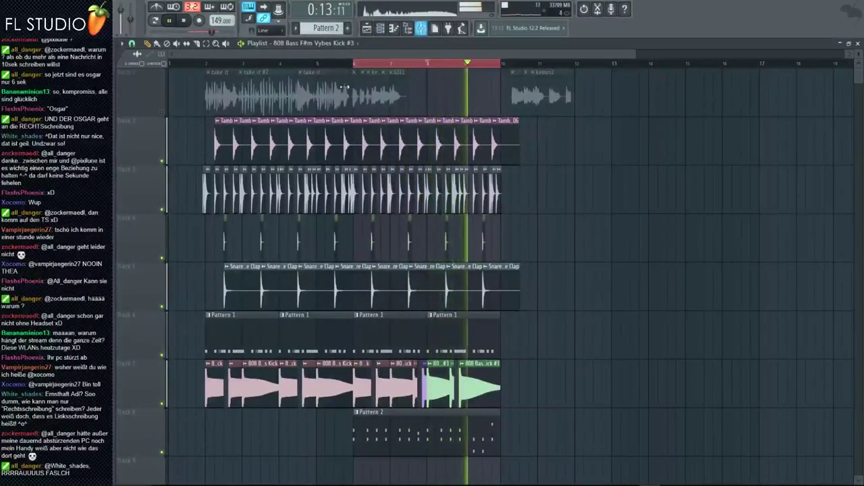
scroll(365, 88, up, 3)
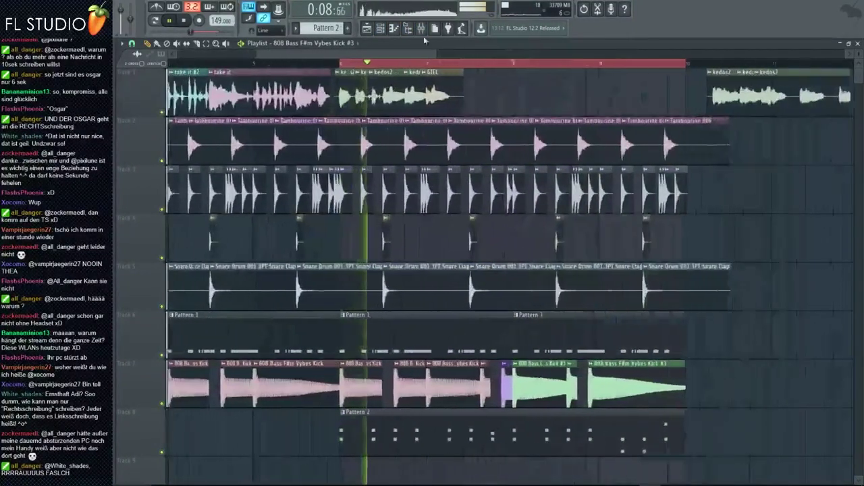
Check the mixer levels and examine how the kedos2 and GIEL vocal clips fit the beat from bar 6
click(420, 28)
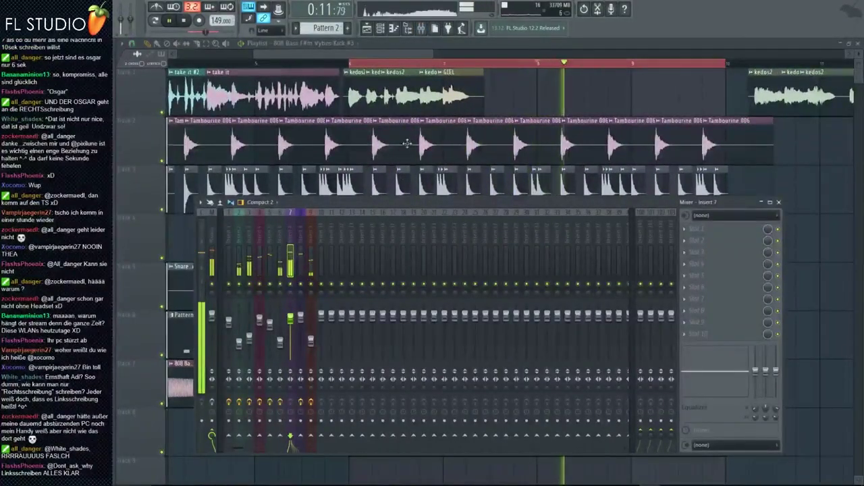
click(352, 68)
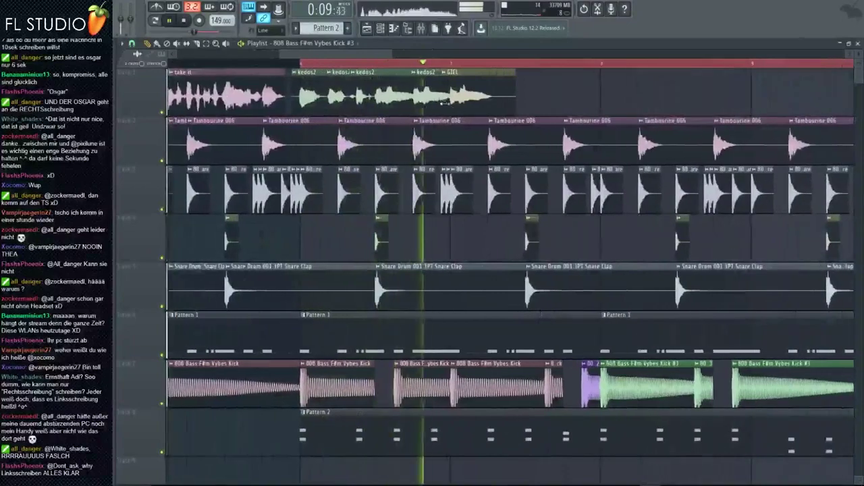
scroll(357, 106, up, 3)
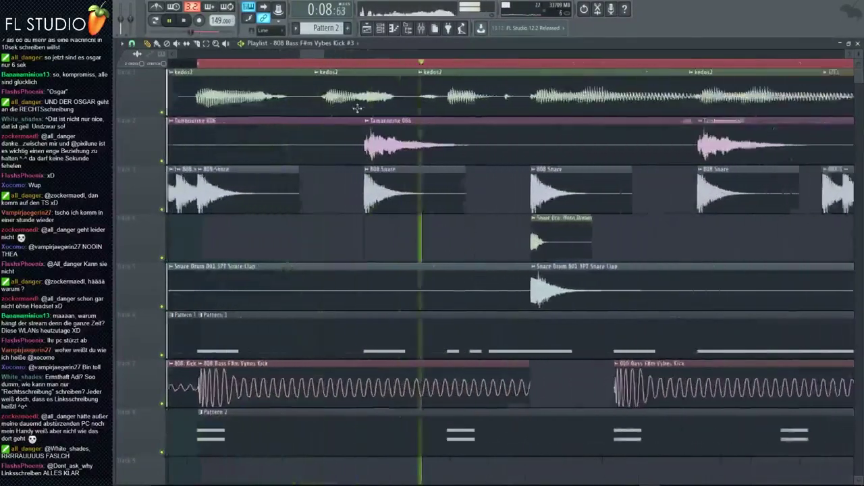
scroll(462, 87, up, 4)
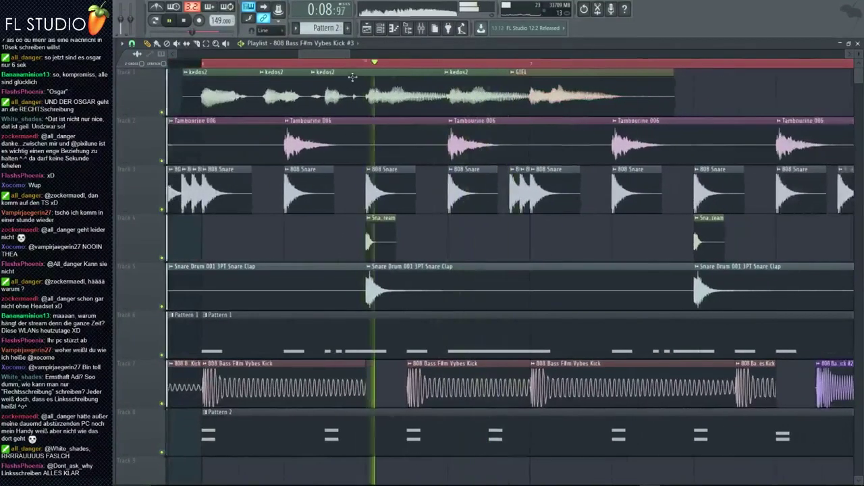
scroll(521, 201, down, 5)
scroll(486, 105, up, 6)
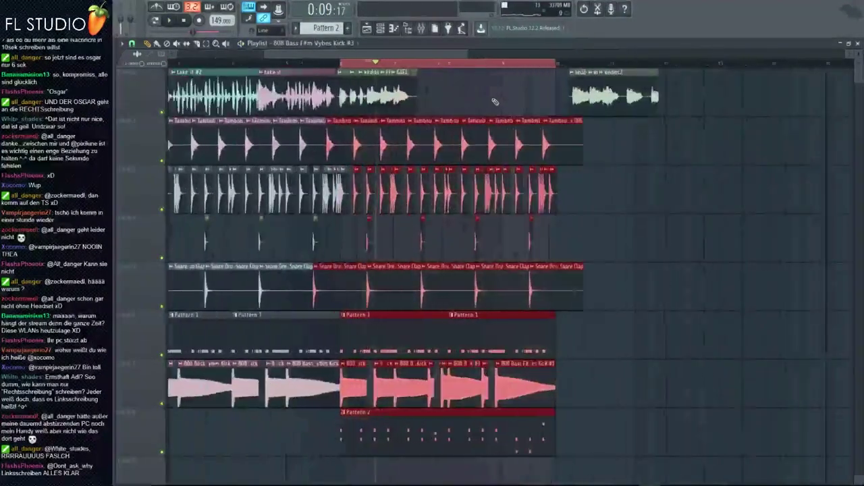
Delete the GIEL vocal channel together with its clip on Track 1
scroll(476, 109, up, 4)
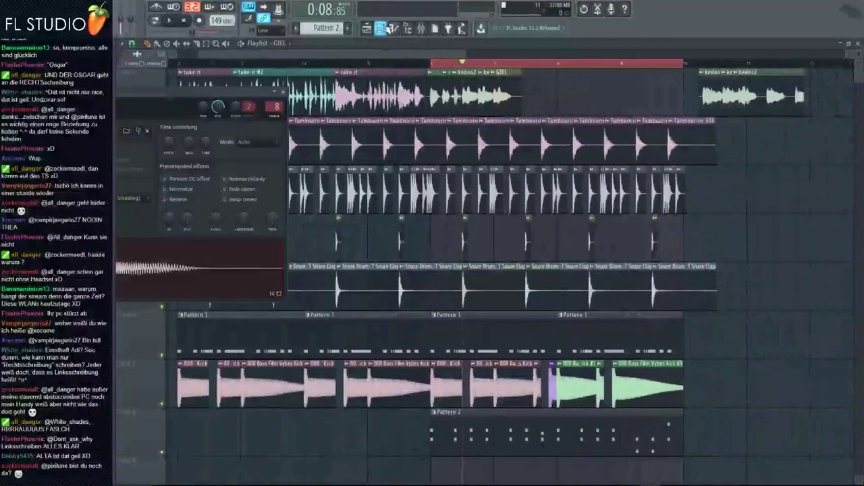
key(F6)
right_click(624, 393)
click(661, 483)
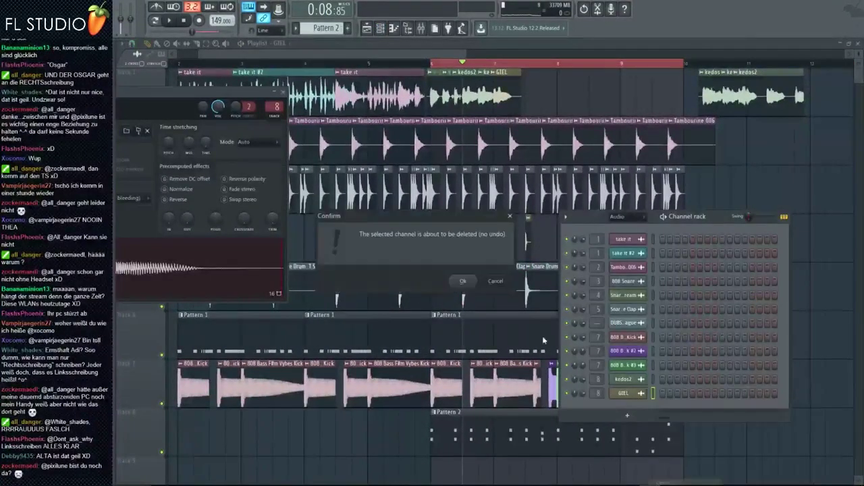
click(477, 284)
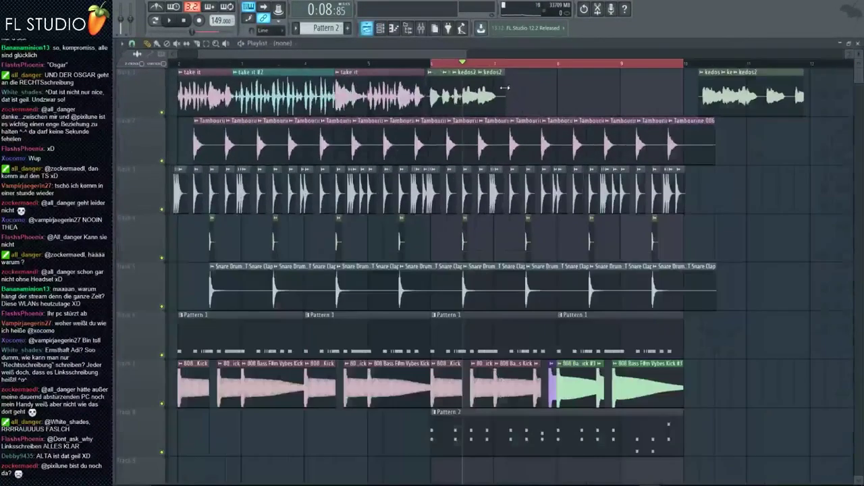
Load Pitcher into slot 10 of the kedos2 vocal's mixer Insert 8 and enable its MIDI control
double_click(493, 88)
click(421, 28)
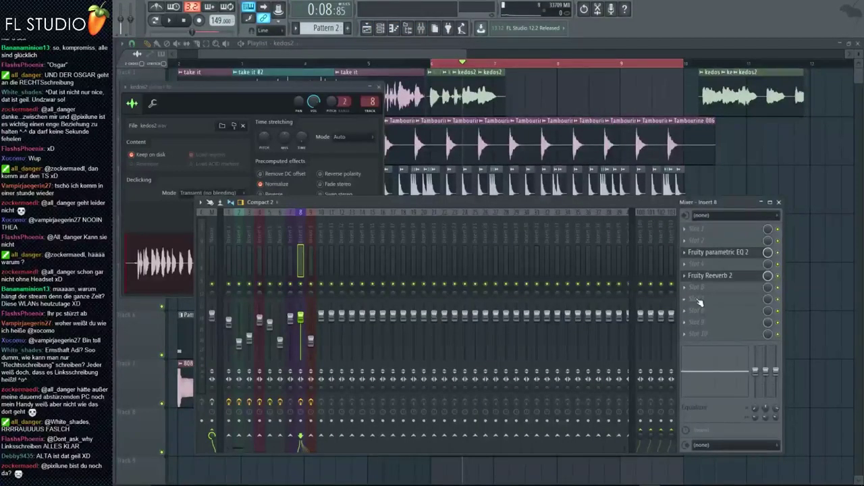
key(alt+F8)
drag(341, 346, 736, 334)
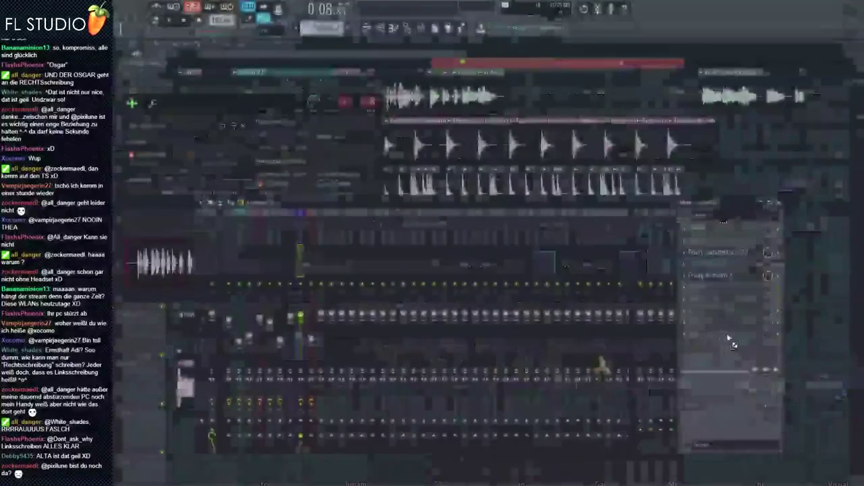
click(259, 274)
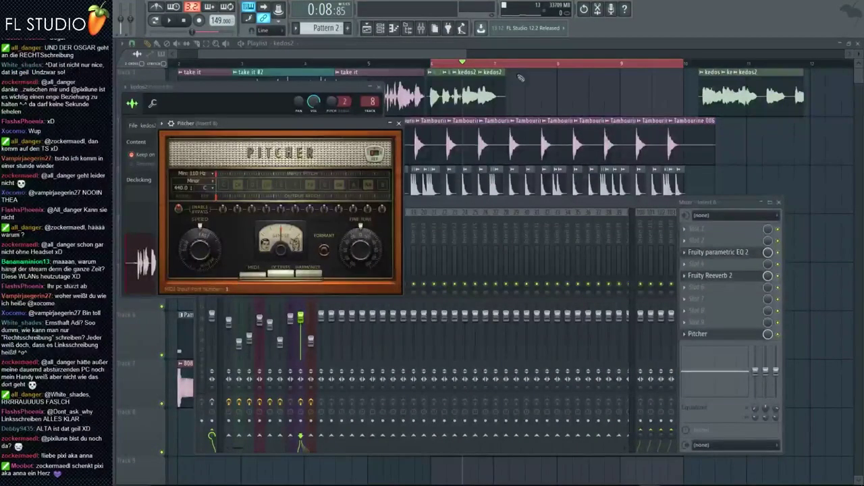
Switch to Pattern 3 and clone the DSK Overture channel
key(F12)
key(F6)
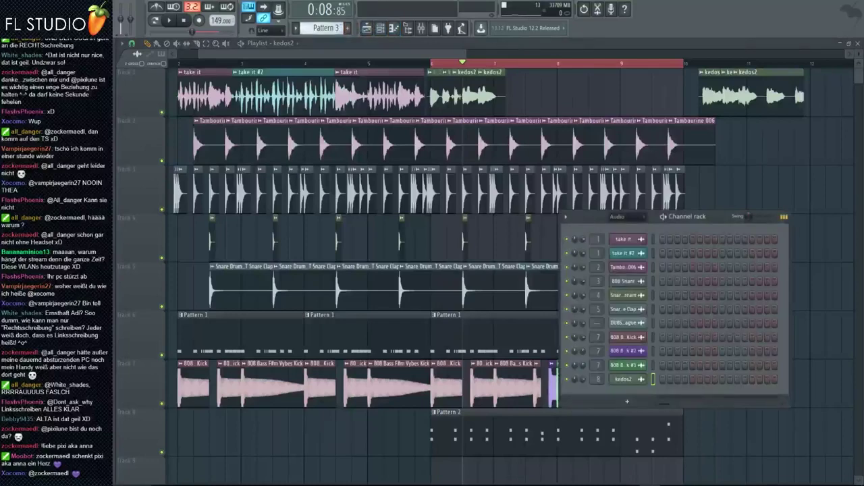
key(KP_Subtract)
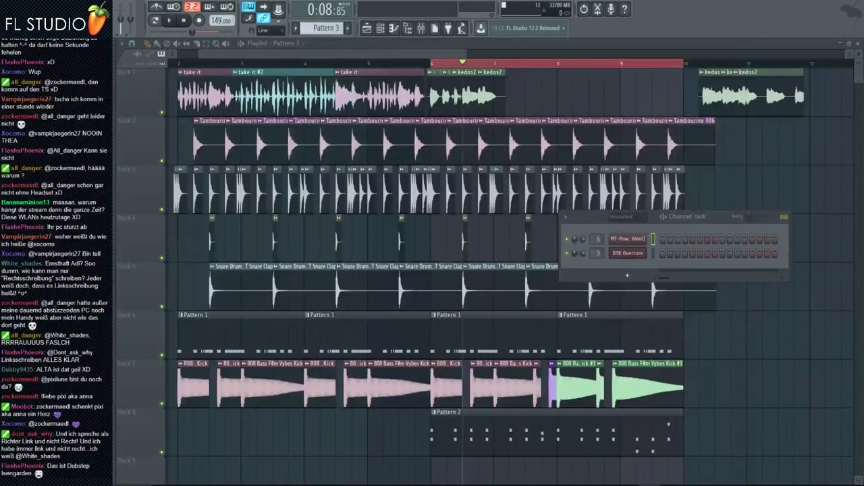
right_click(628, 252)
click(665, 325)
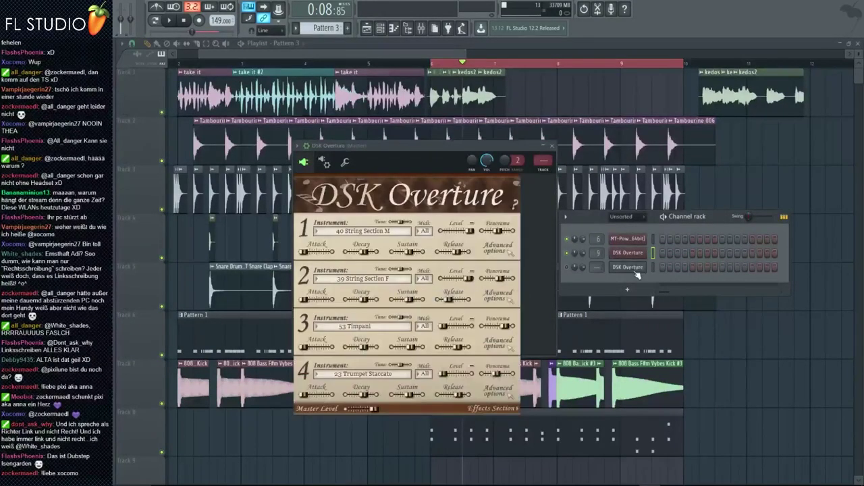
Replace the cloned DSK Overture channel with the MIDI Out plugin and return to the playlist
right_click(638, 273)
mouse_move(672, 331)
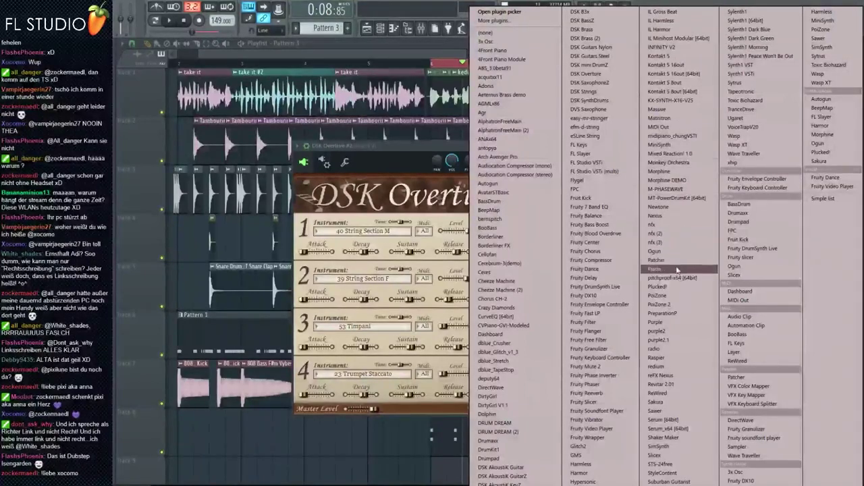
click(658, 126)
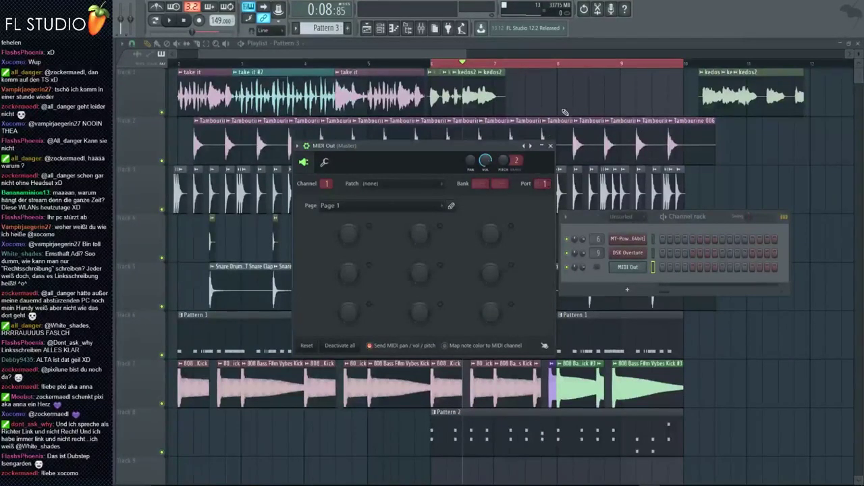
click(565, 112)
Play the loop from bar 6, add another kedos2 vocal clip on Track 1 and align its trimmed start with bar 7
key(space)
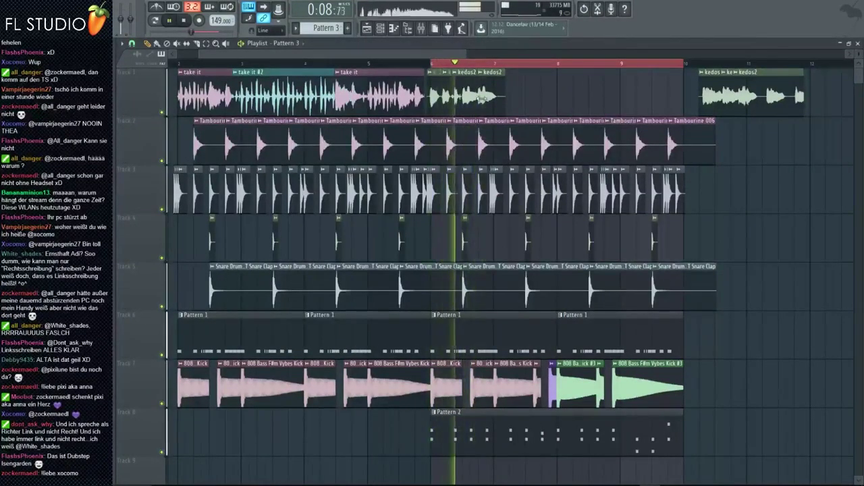
scroll(411, 112, up, 5)
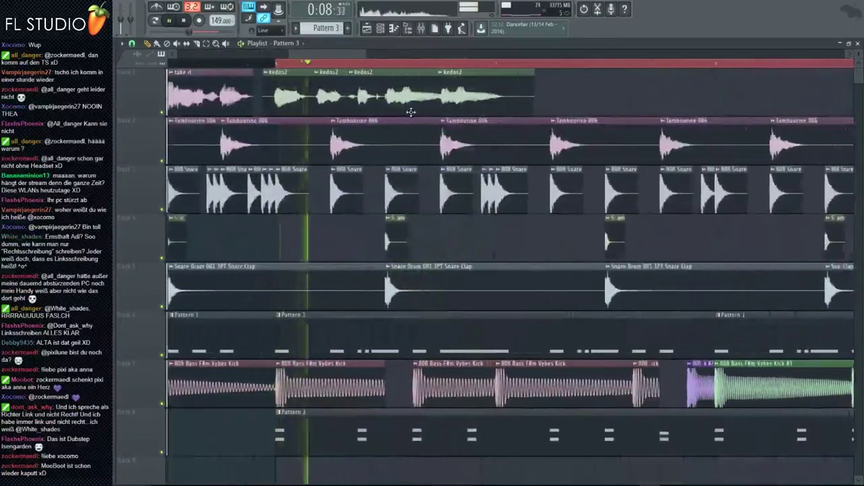
click(517, 98)
key(space)
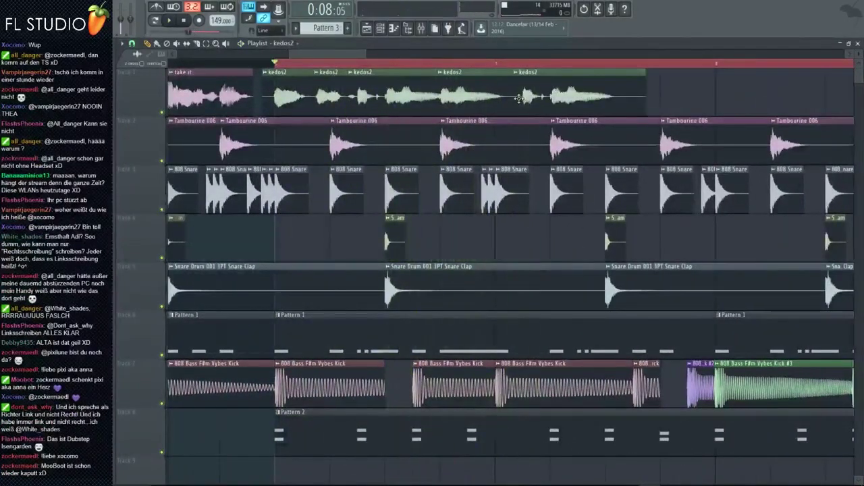
key(space)
drag(518, 99, 503, 76)
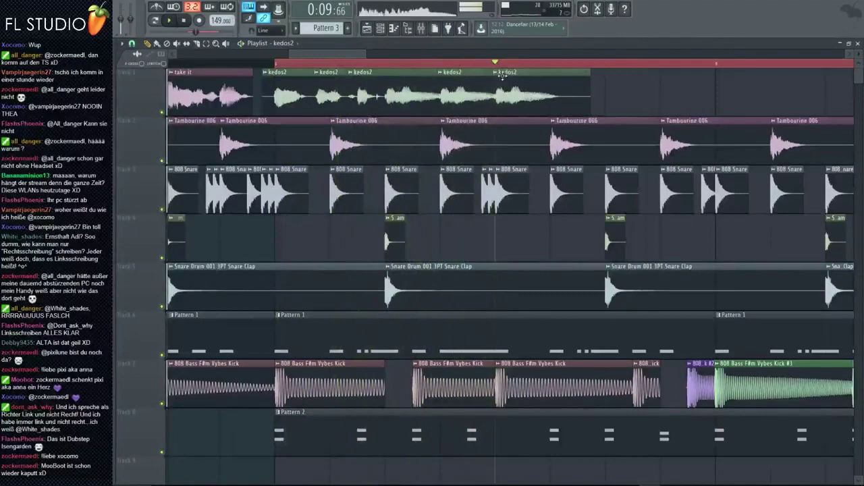
Place a Pattern 3 clip on Track 9 and line it up with the start of bar 6
scroll(473, 303, down, 4)
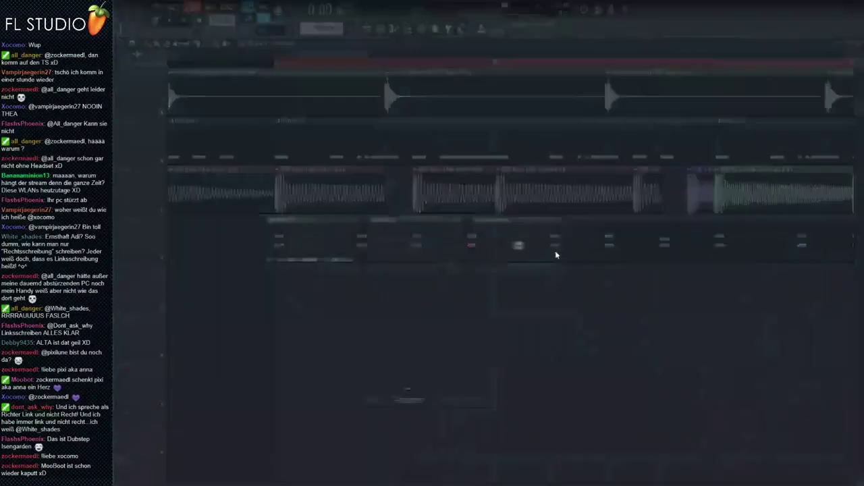
click(267, 281)
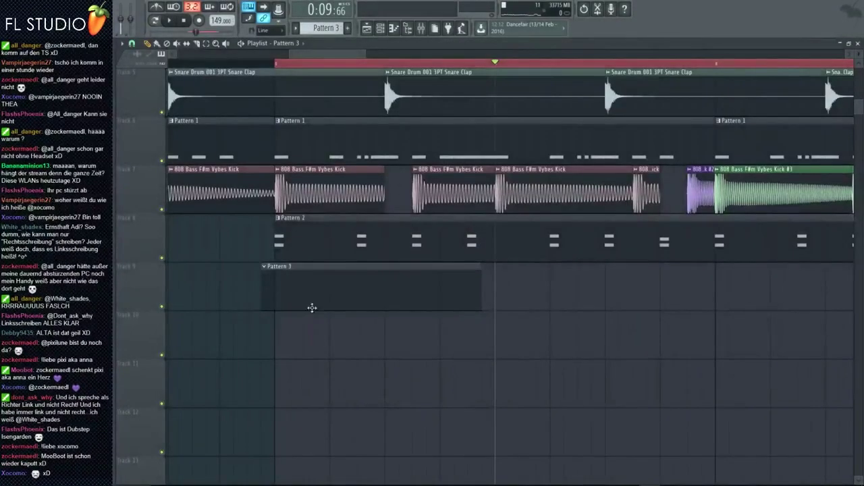
drag(312, 308, 325, 307)
Bring up the effect chain of mixer Insert 8, where Pitcher is loaded
click(420, 30)
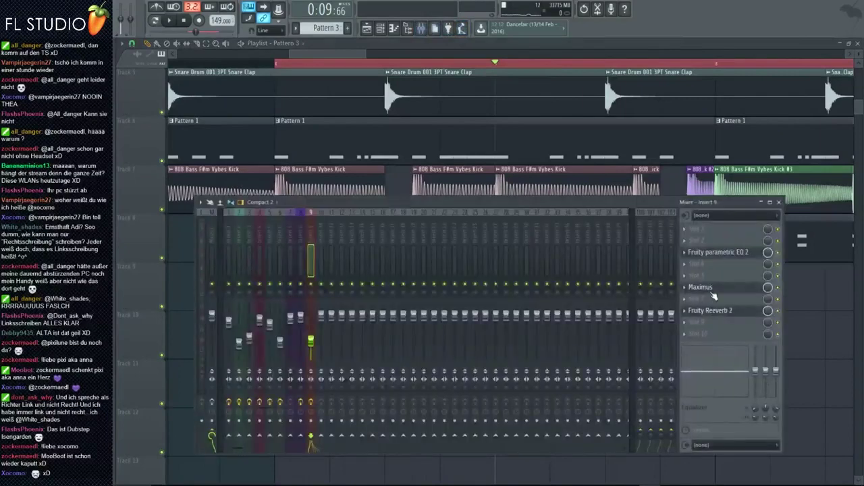
click(301, 284)
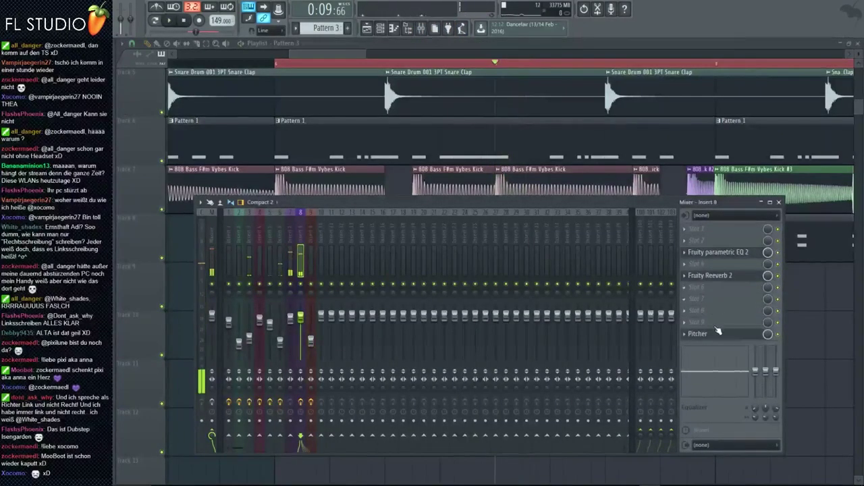